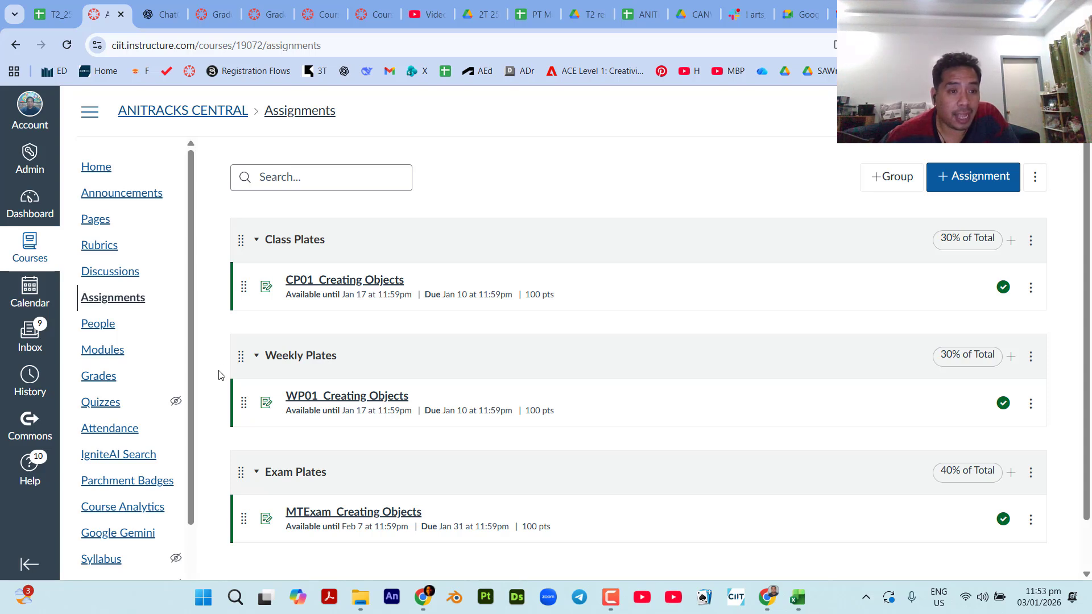
Open the course's Rubrics page in a new tab and review the list of saved rubrics.
{"action": "right_click", "coordinate": [103, 250]}
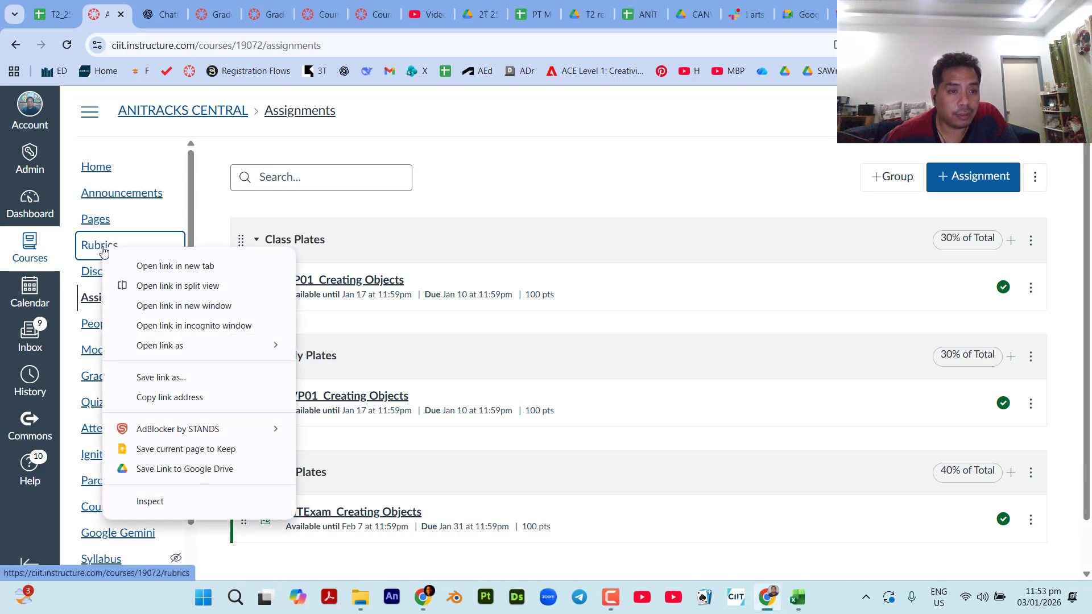
{"action": "left_click", "coordinate": [151, 267]}
{"action": "left_click", "coordinate": [151, 16]}
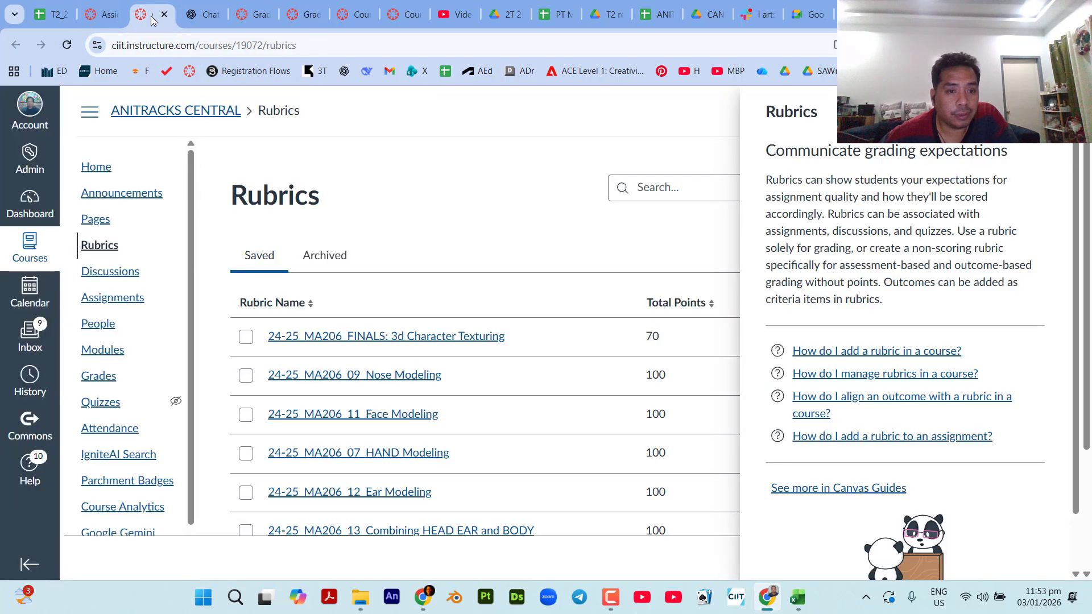
{"action": "left_click", "coordinate": [1050, 111]}
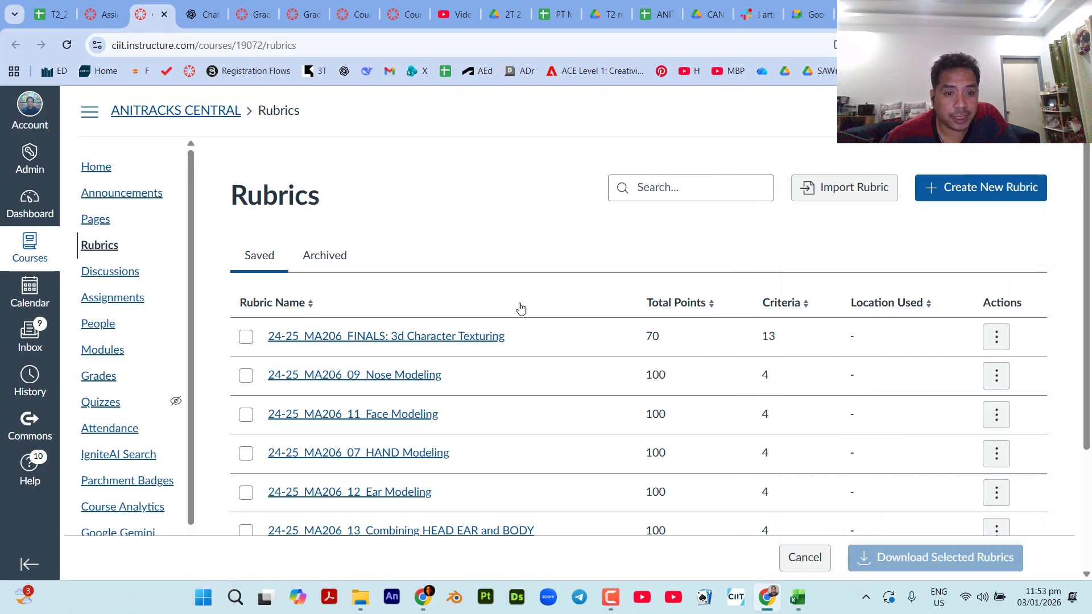
{"action": "scroll", "coordinate": [421, 472], "scroll_direction": "down", "scroll_amount": 3}
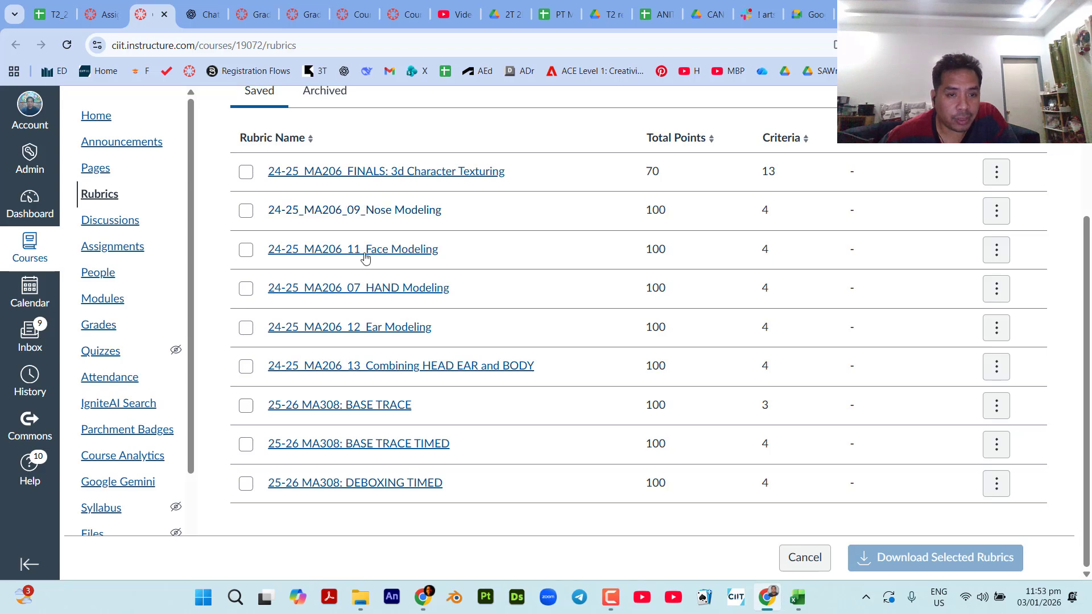
{"action": "scroll", "coordinate": [369, 264], "scroll_direction": "up", "scroll_amount": 3}
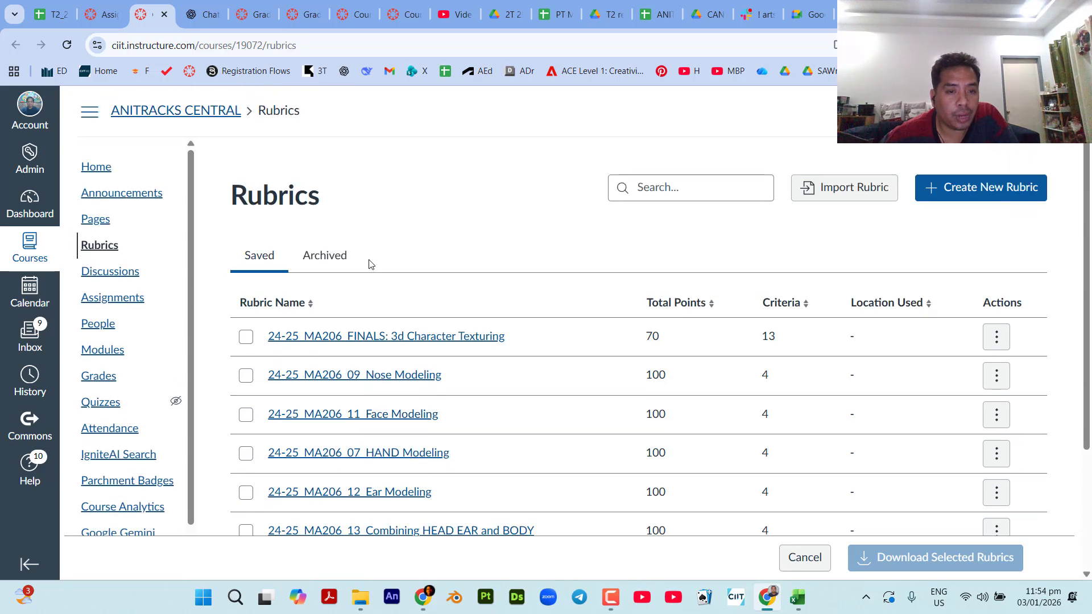
{"action": "scroll", "coordinate": [371, 362], "scroll_direction": "down", "scroll_amount": 3}
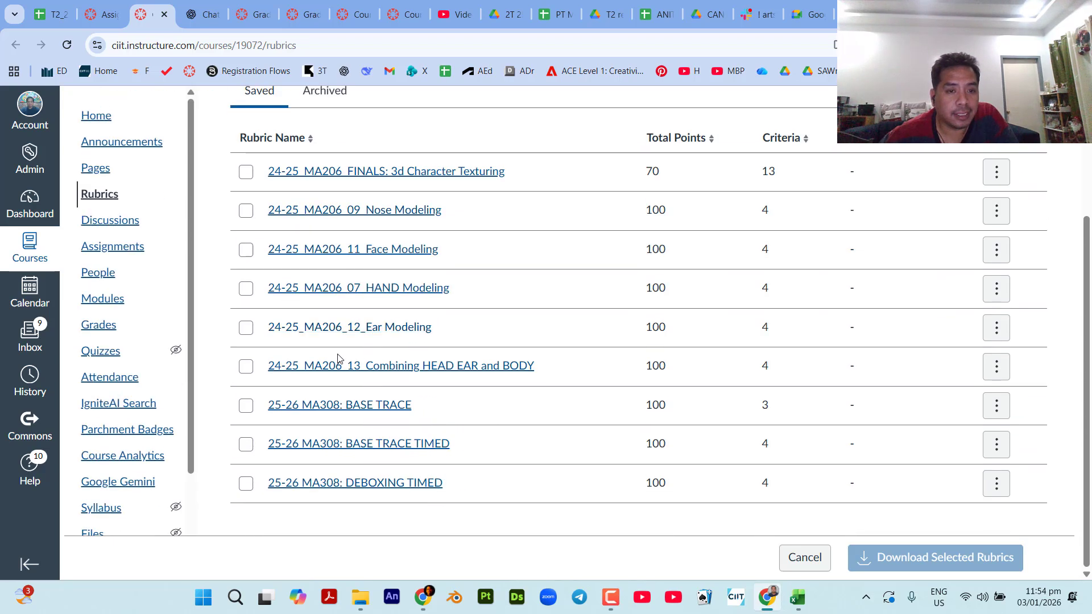
Open the CP01_Creating Objects assignment and go to its options for creating or finding a rubric.
{"action": "left_click", "coordinate": [87, 13]}
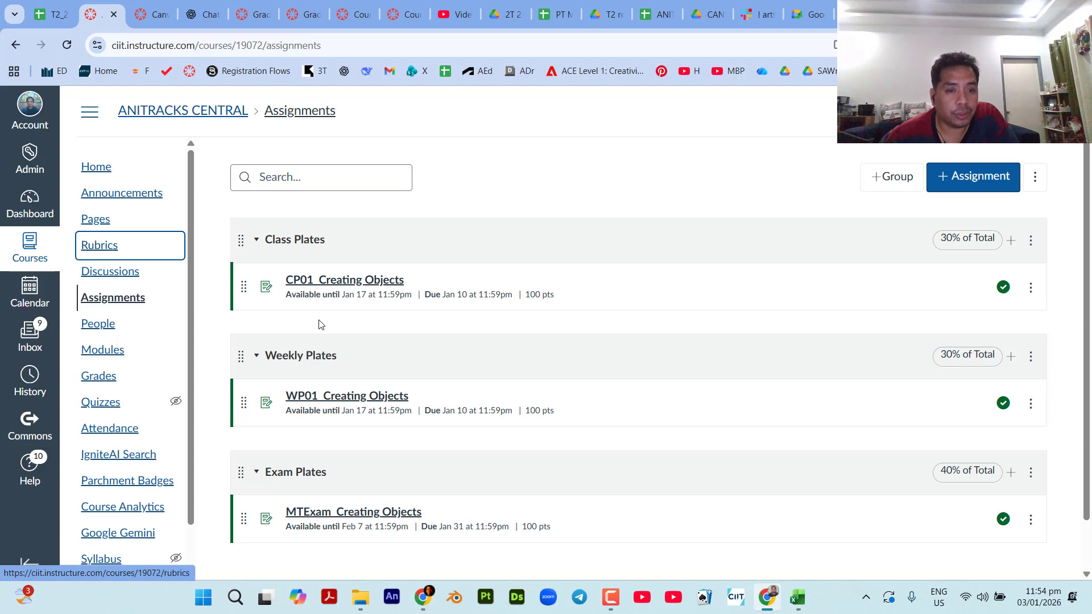
{"action": "left_click", "coordinate": [330, 279]}
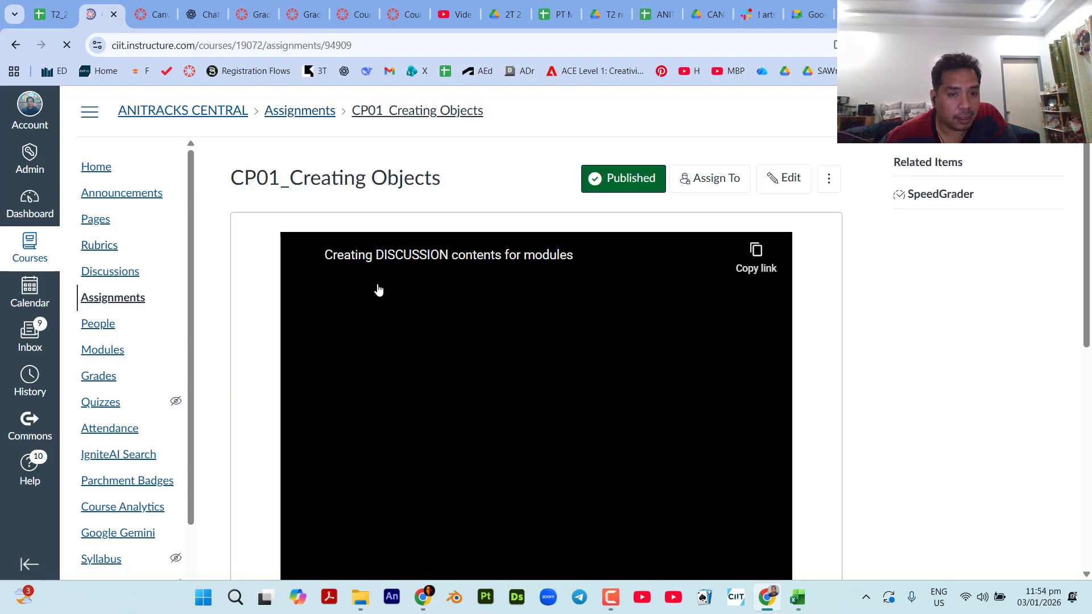
{"action": "scroll", "coordinate": [254, 299], "scroll_direction": "down", "scroll_amount": 4}
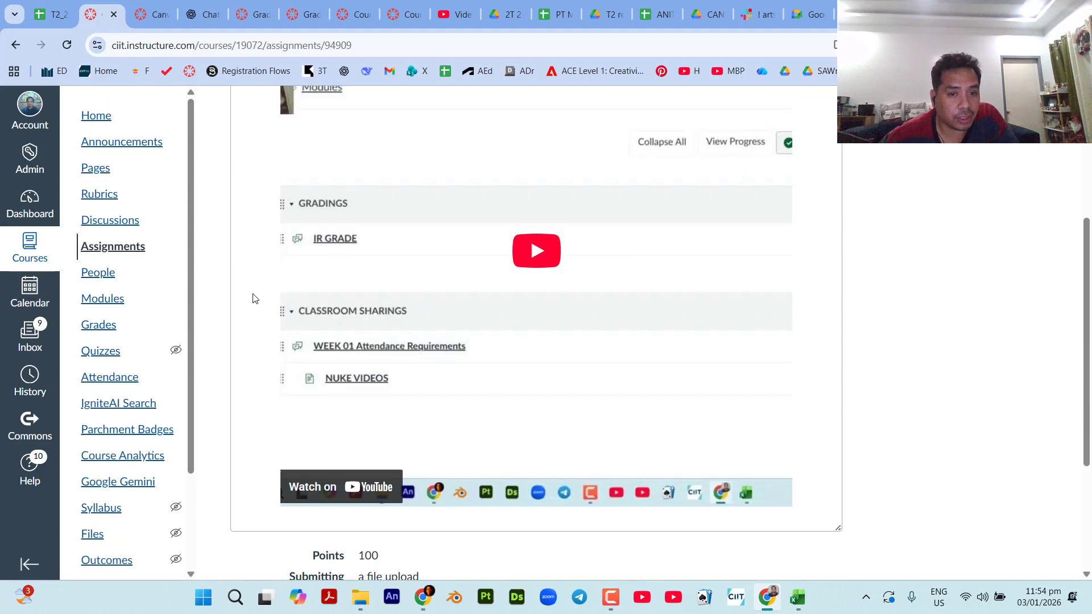
{"action": "scroll", "coordinate": [254, 247], "scroll_direction": "down", "scroll_amount": 4}
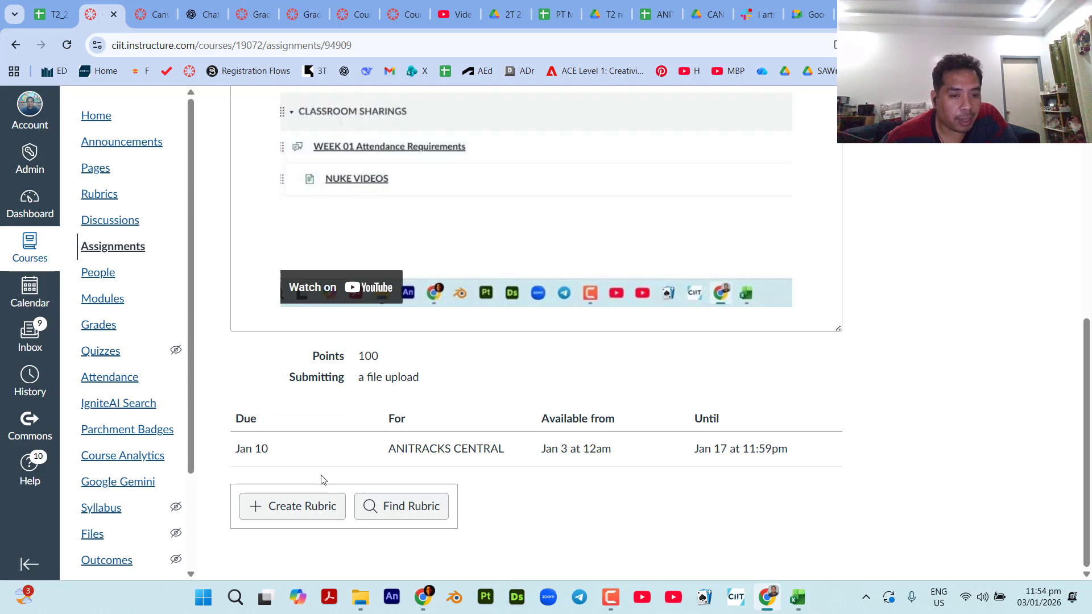
{"action": "left_click", "coordinate": [305, 508]}
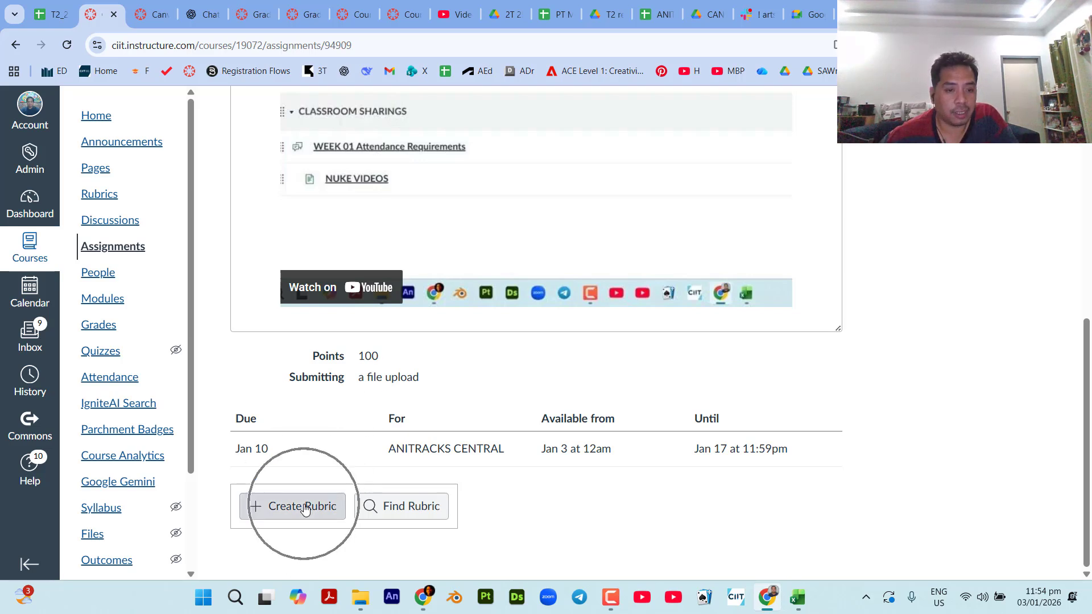
{"action": "left_click", "coordinate": [385, 516]}
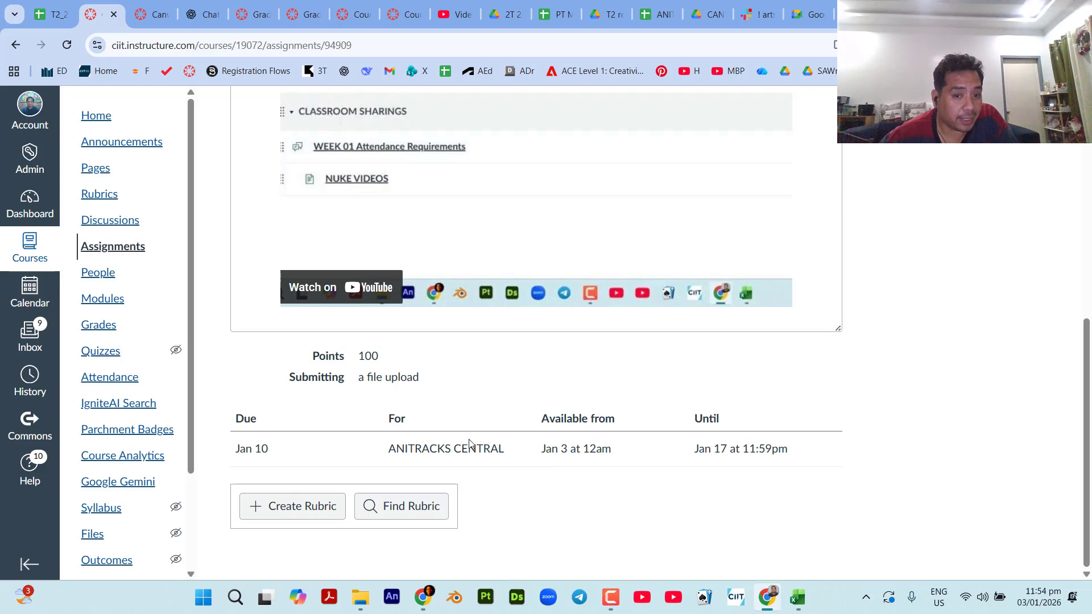
Find the existing course rubric "25-26 MA308: BASE TRACE" and add it to the CP01_Creating Objects assignment.
{"action": "left_click", "coordinate": [402, 507]}
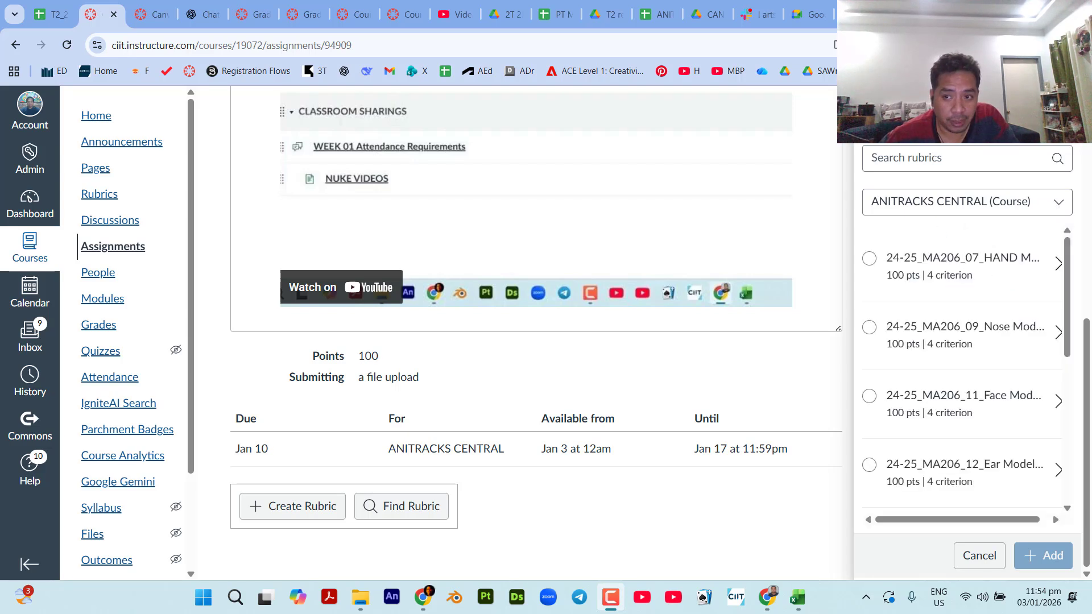
{"action": "mouse_move", "coordinate": [1071, 260]}
{"action": "left_mouse_down"}
{"action": "mouse_move", "coordinate": [1074, 438]}
{"action": "mouse_move", "coordinate": [1074, 222]}
{"action": "mouse_move", "coordinate": [1075, 406]}
{"action": "left_mouse_up"}
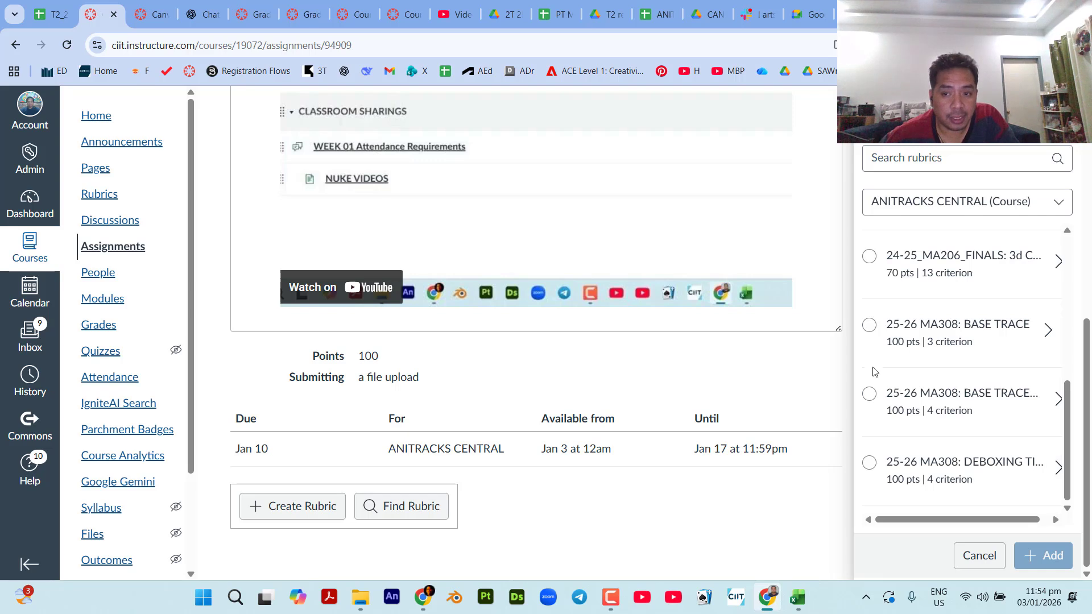
{"action": "left_click", "coordinate": [870, 325]}
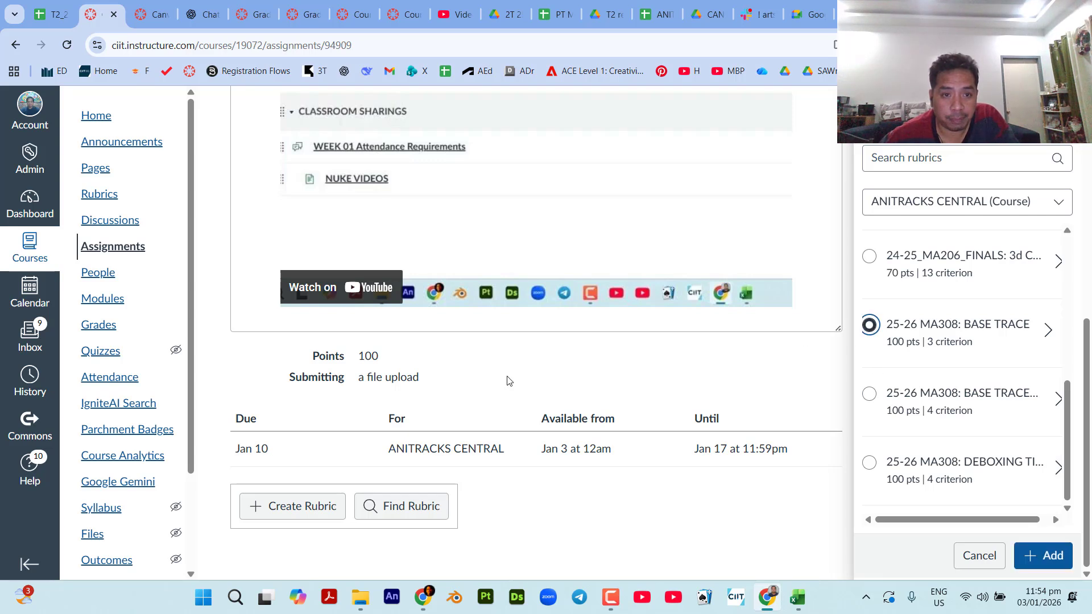
{"action": "scroll", "coordinate": [226, 224], "scroll_direction": "up", "scroll_amount": 7}
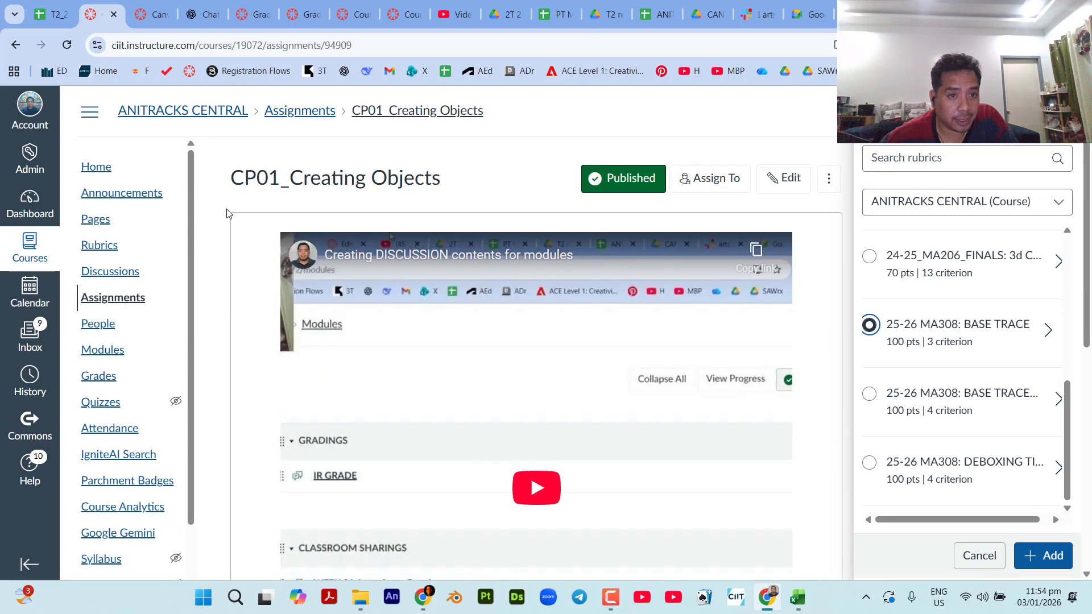
{"action": "scroll", "coordinate": [230, 215], "scroll_direction": "down", "scroll_amount": 7}
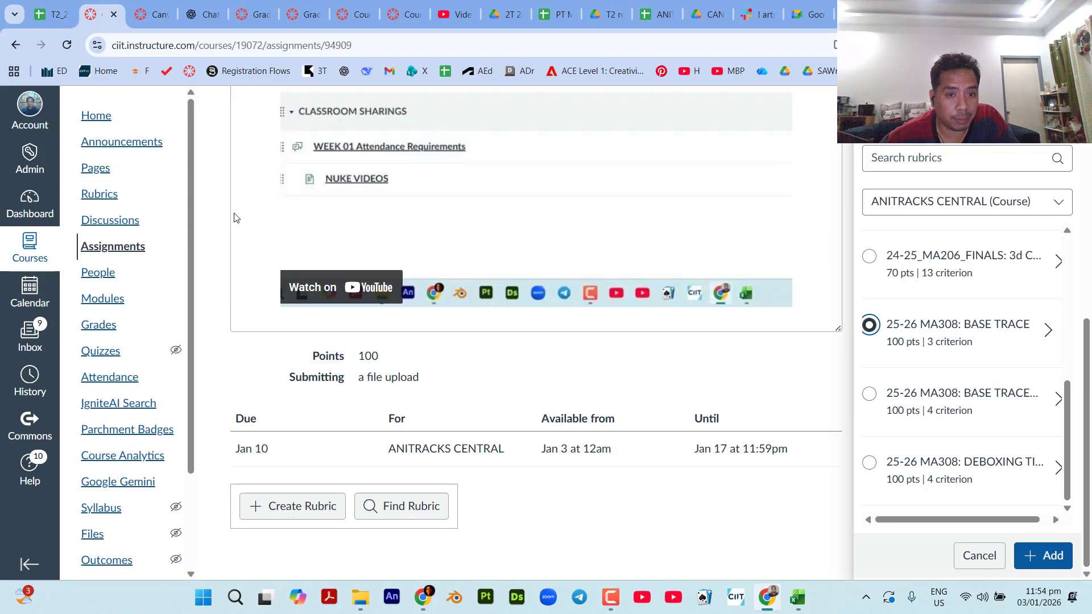
{"action": "left_click", "coordinate": [1042, 556]}
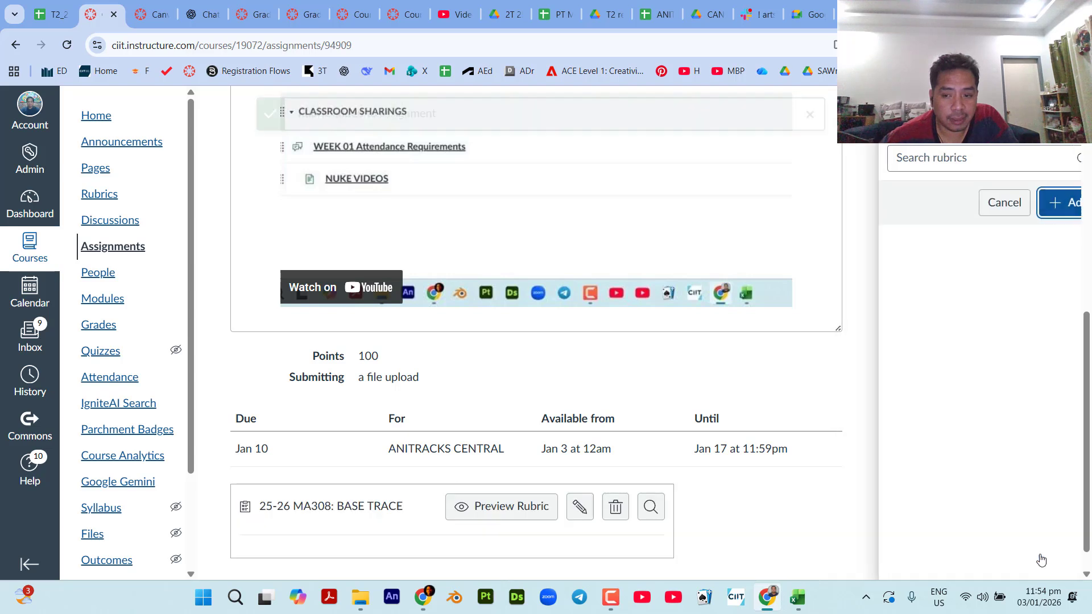
Preview the attached BASE TRACE rubric and look over its criteria and ratings.
{"action": "scroll", "coordinate": [656, 503], "scroll_direction": "down", "scroll_amount": 1}
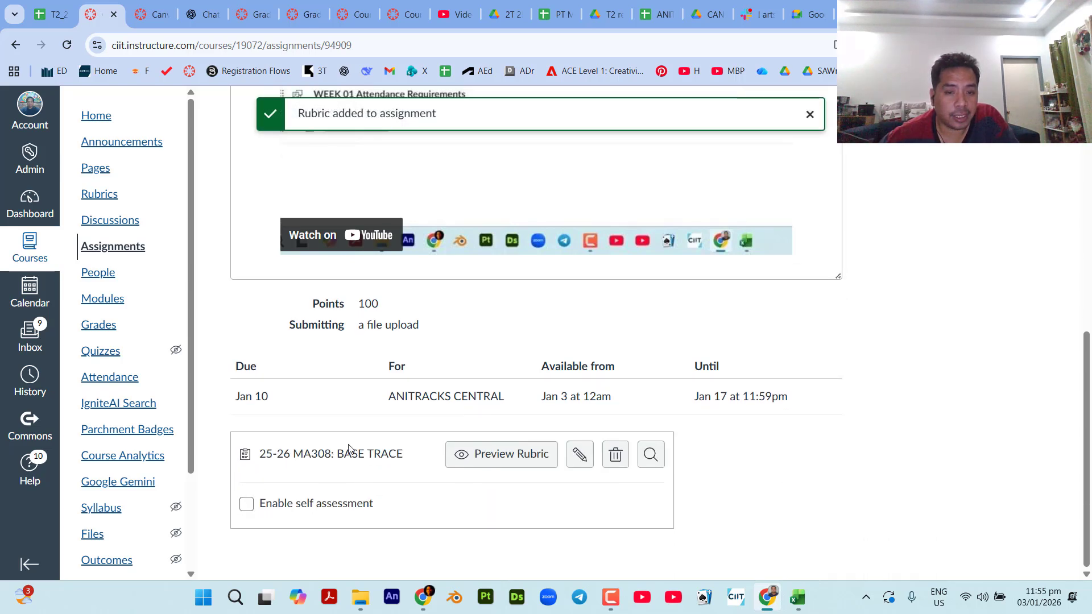
{"action": "left_click", "coordinate": [511, 458]}
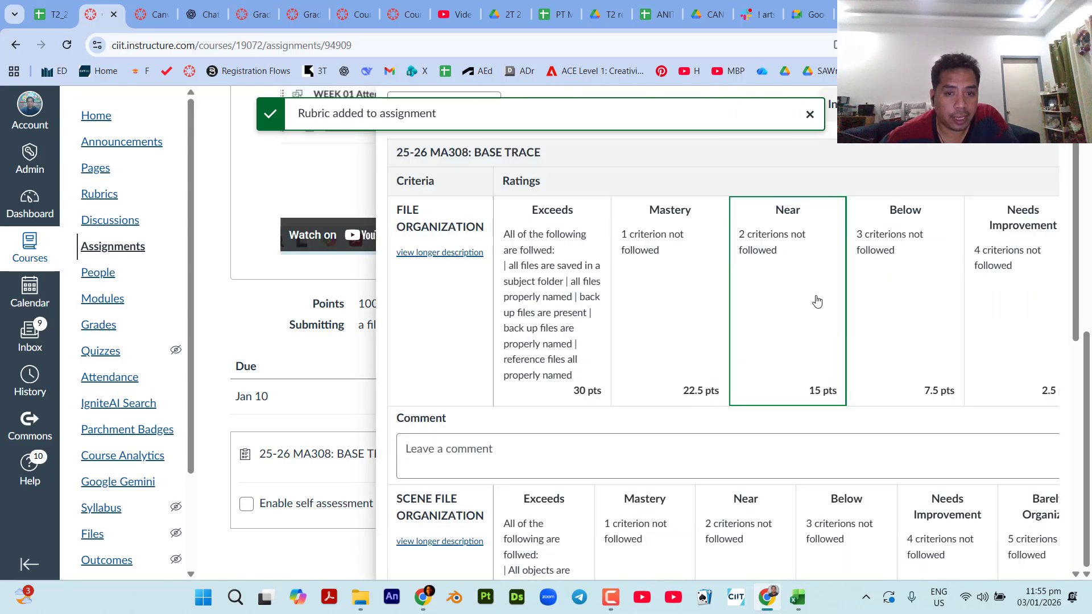
{"action": "scroll", "coordinate": [817, 302], "scroll_direction": "down", "scroll_amount": 4}
{"action": "scroll", "coordinate": [817, 302], "scroll_direction": "up", "scroll_amount": 1}
{"action": "scroll", "coordinate": [817, 302], "scroll_direction": "up", "scroll_amount": 3}
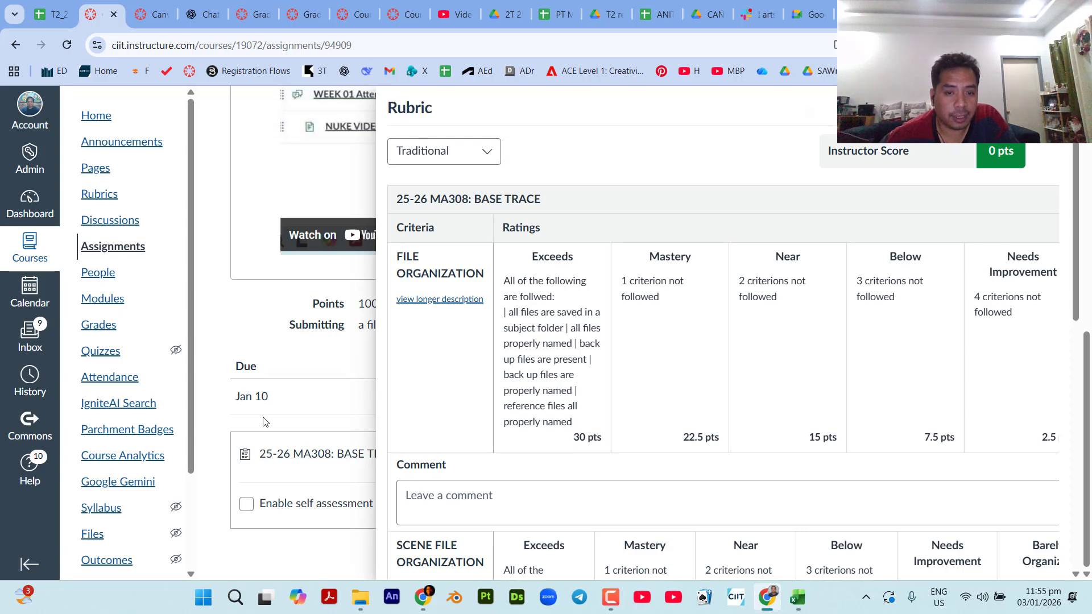
{"action": "left_click", "coordinate": [343, 411]}
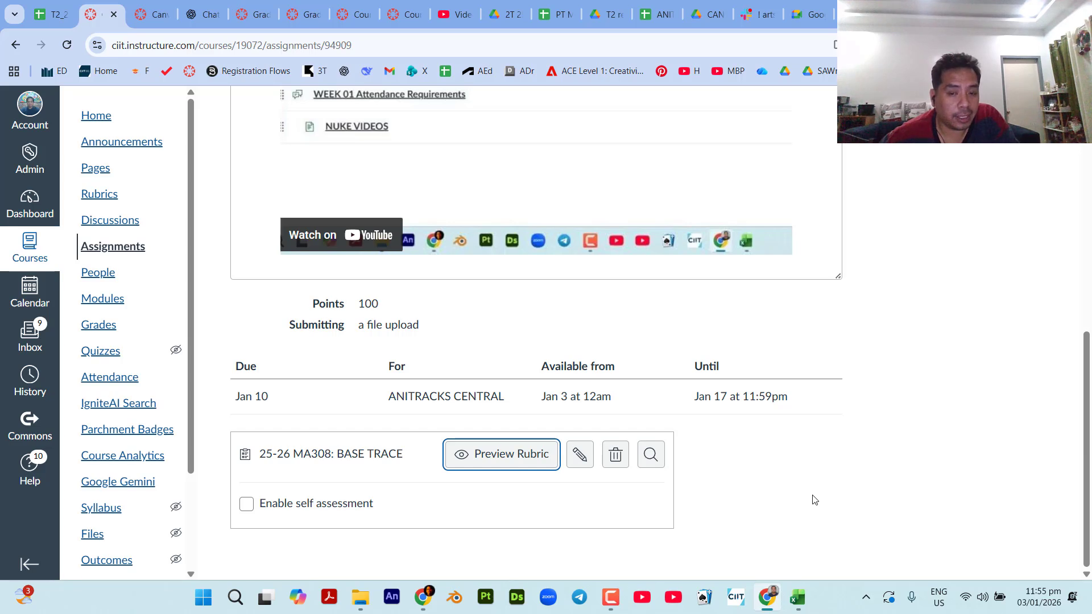
Delete the BASE TRACE rubric from the CP01_Creating Objects assignment and check the assignment's title.
{"action": "left_click", "coordinate": [617, 457]}
{"action": "left_click", "coordinate": [679, 385]}
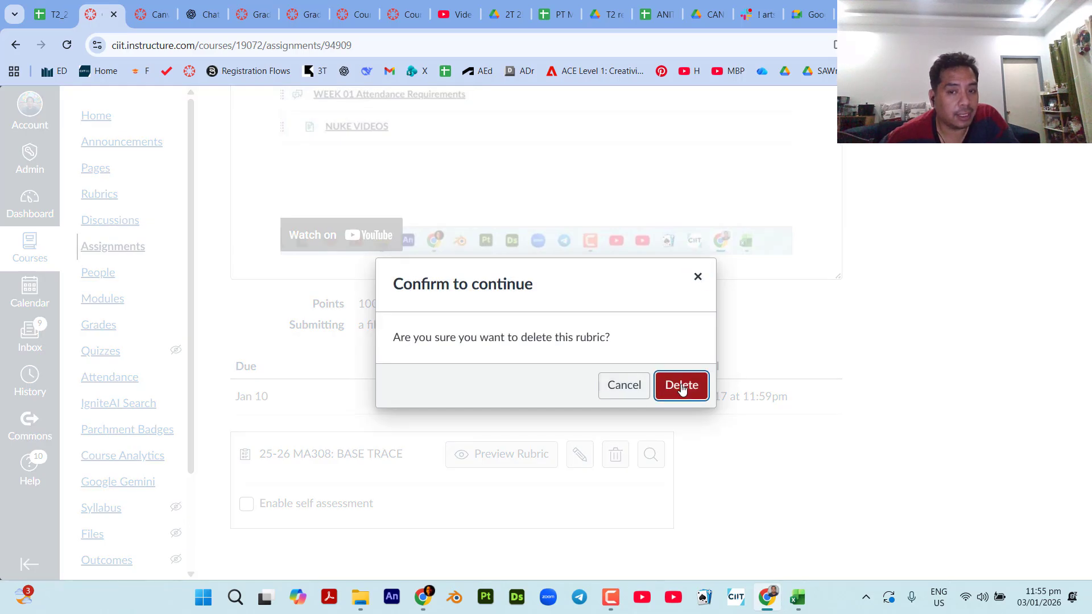
{"action": "scroll", "coordinate": [444, 384], "scroll_direction": "up", "scroll_amount": 8}
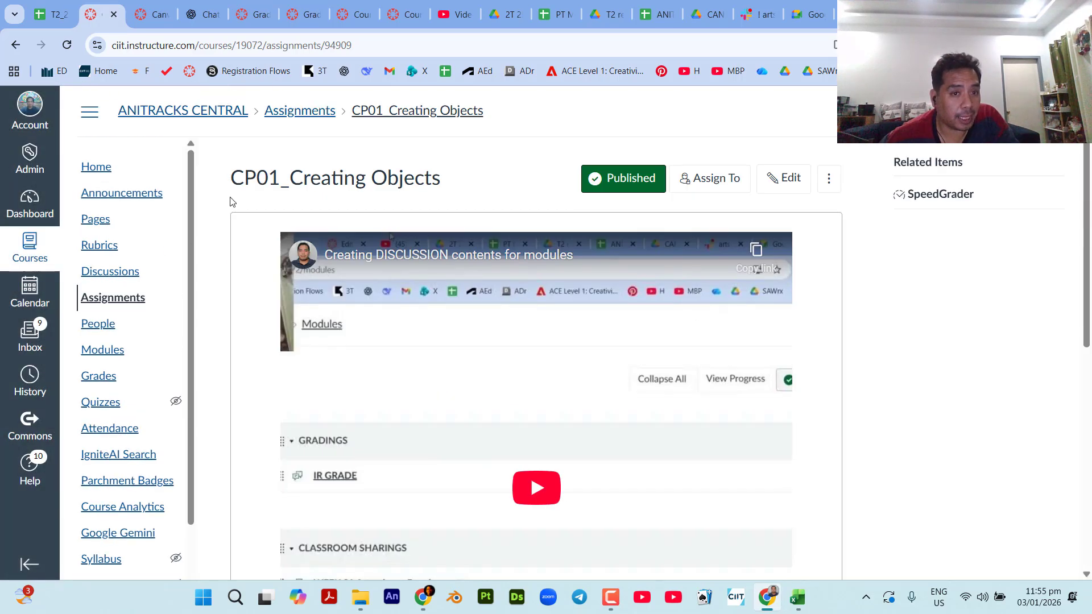
{"action": "left_click_drag", "start_coordinate": [228, 178], "coordinate": [467, 192]}
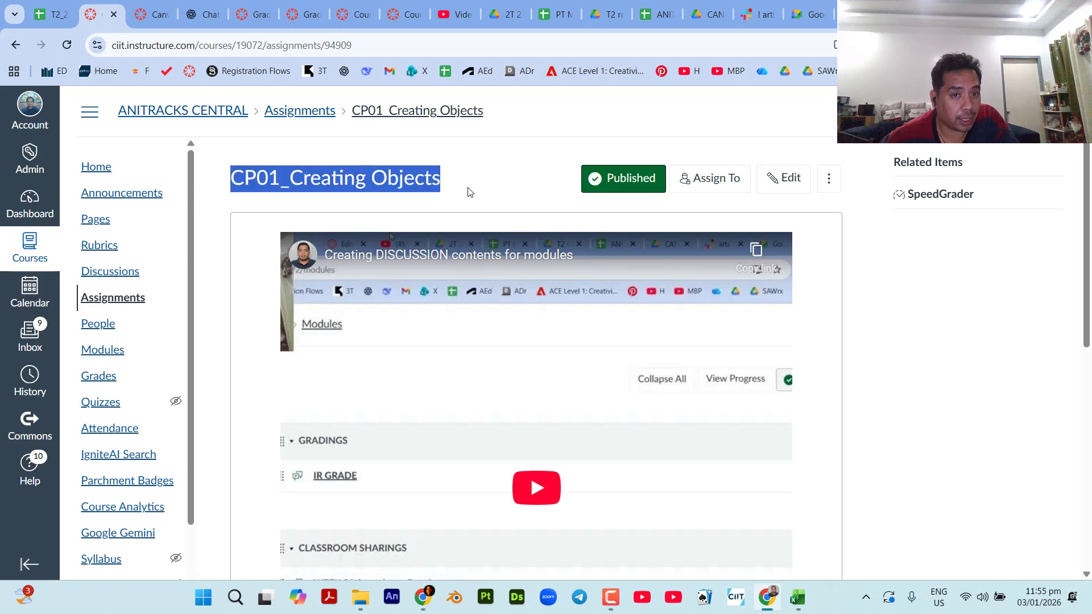
{"action": "left_click", "coordinate": [468, 193]}
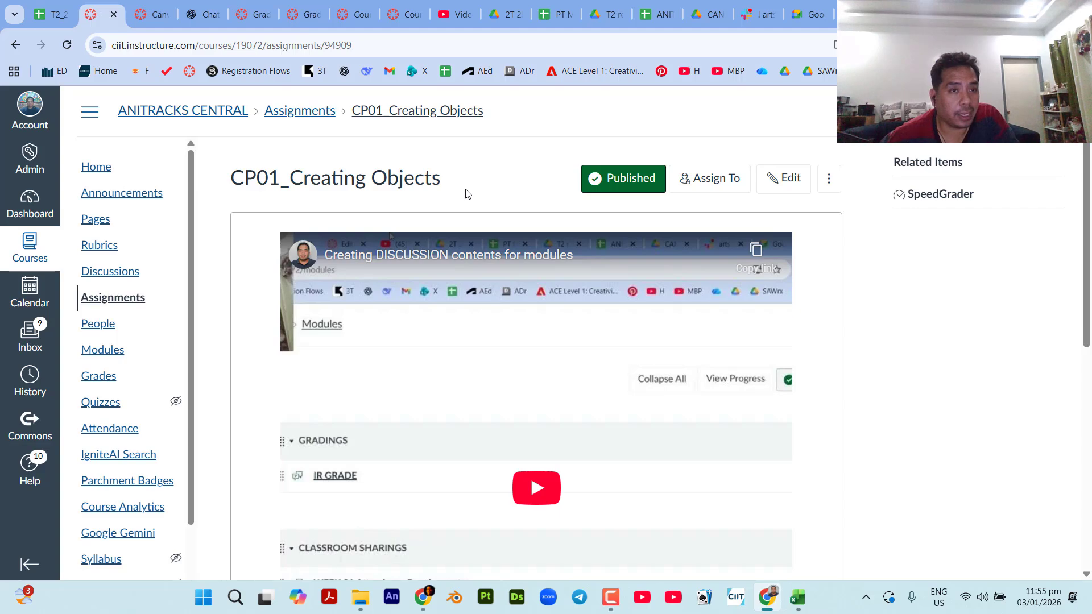
Start a new rubric from the course's Rubrics page and name it "CP01_Creating Objects".
{"action": "left_click", "coordinate": [143, 13]}
{"action": "scroll", "coordinate": [220, 418], "scroll_direction": "up", "scroll_amount": 2}
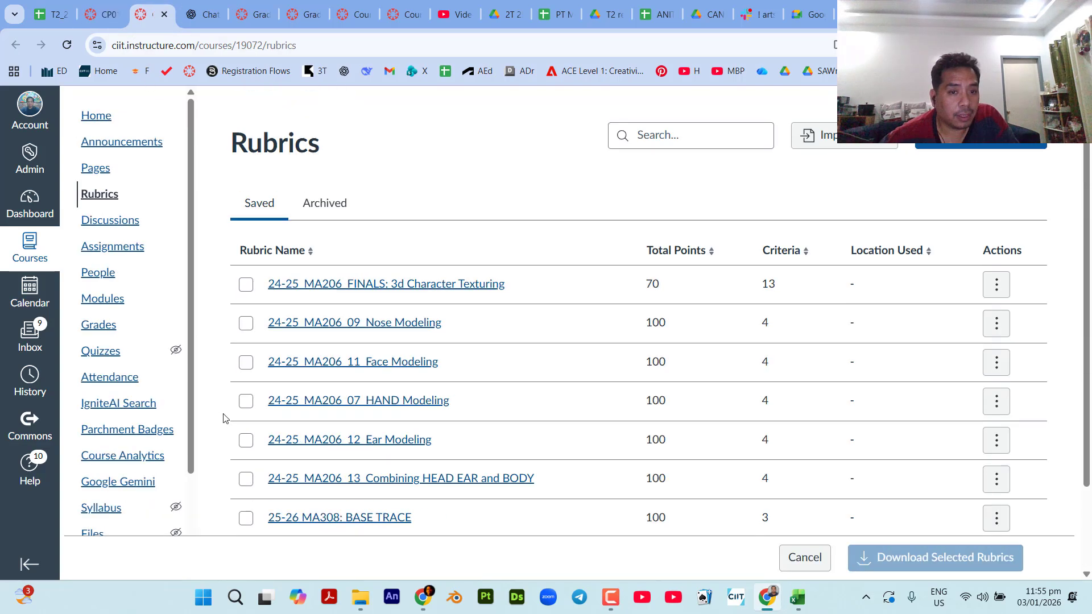
{"action": "scroll", "coordinate": [224, 418], "scroll_direction": "down", "scroll_amount": 1}
{"action": "scroll", "coordinate": [224, 418], "scroll_direction": "down", "scroll_amount": 1}
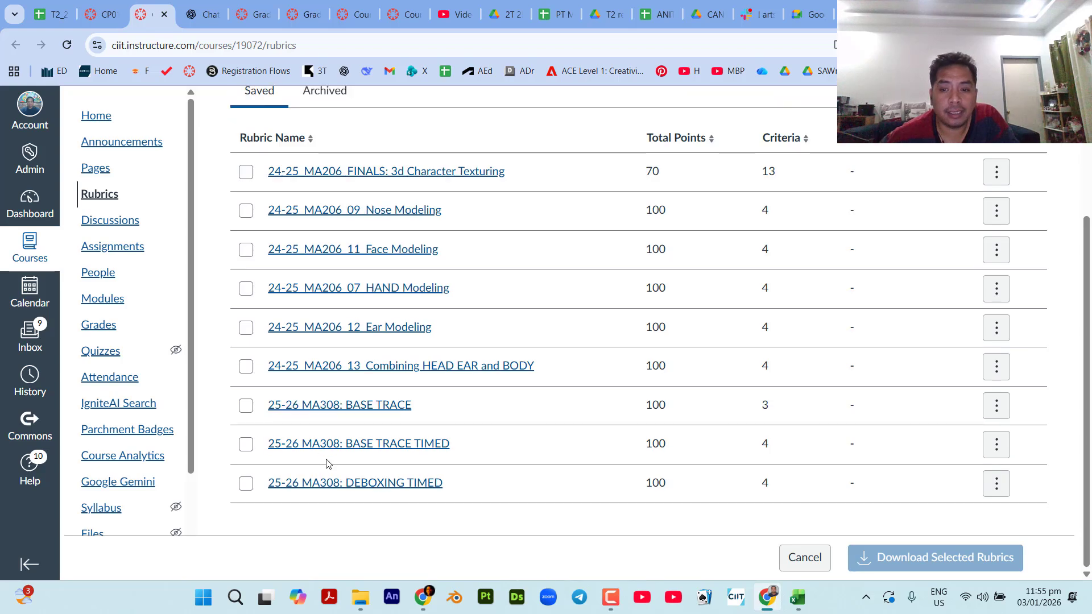
{"action": "scroll", "coordinate": [929, 507], "scroll_direction": "up", "scroll_amount": 3}
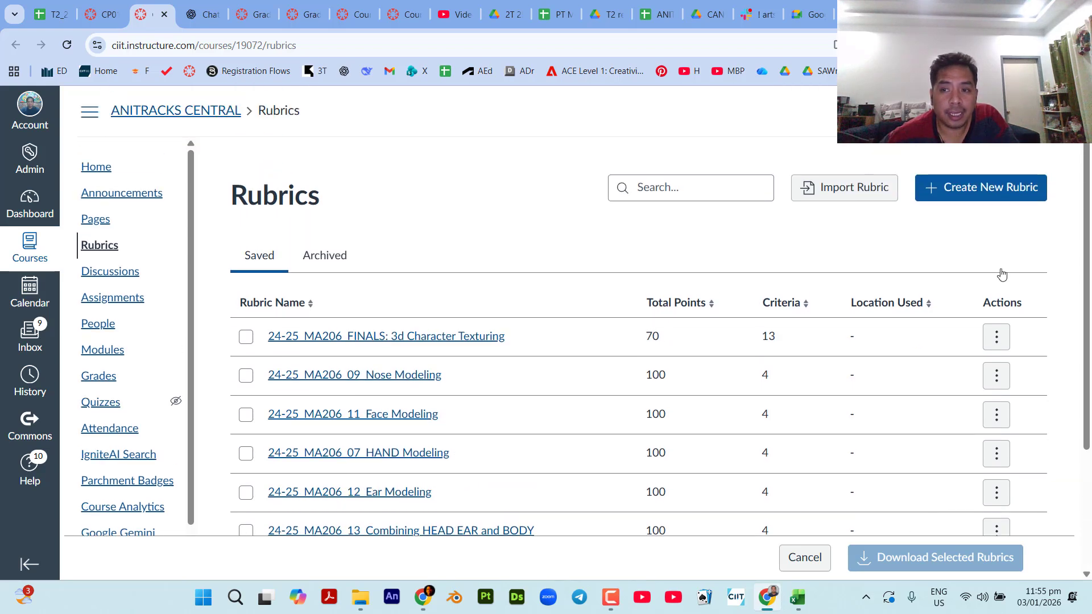
{"action": "left_click", "coordinate": [966, 188]}
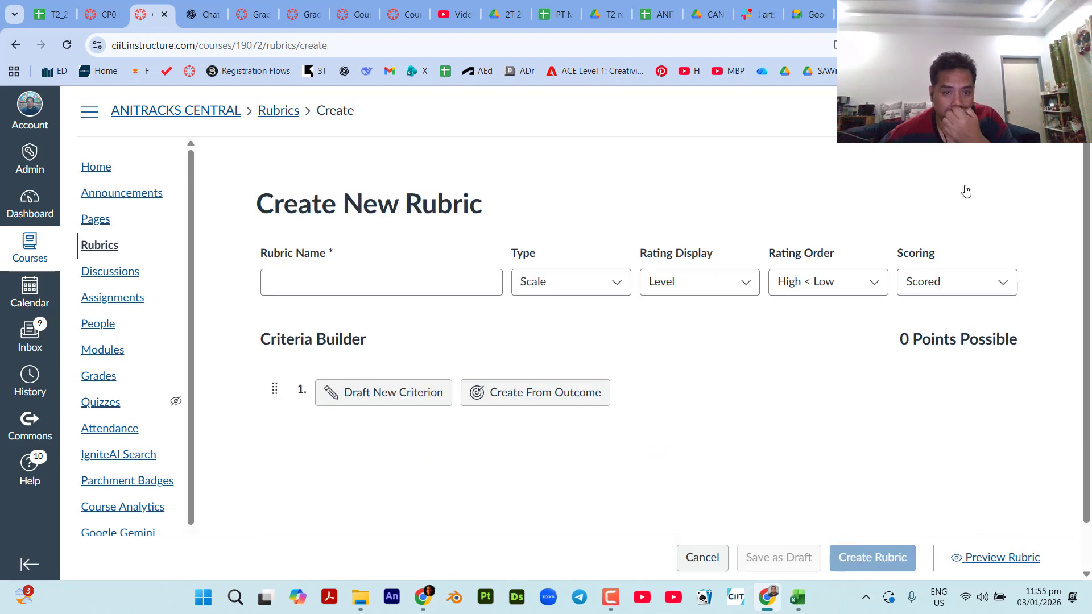
{"action": "left_click", "coordinate": [422, 282]}
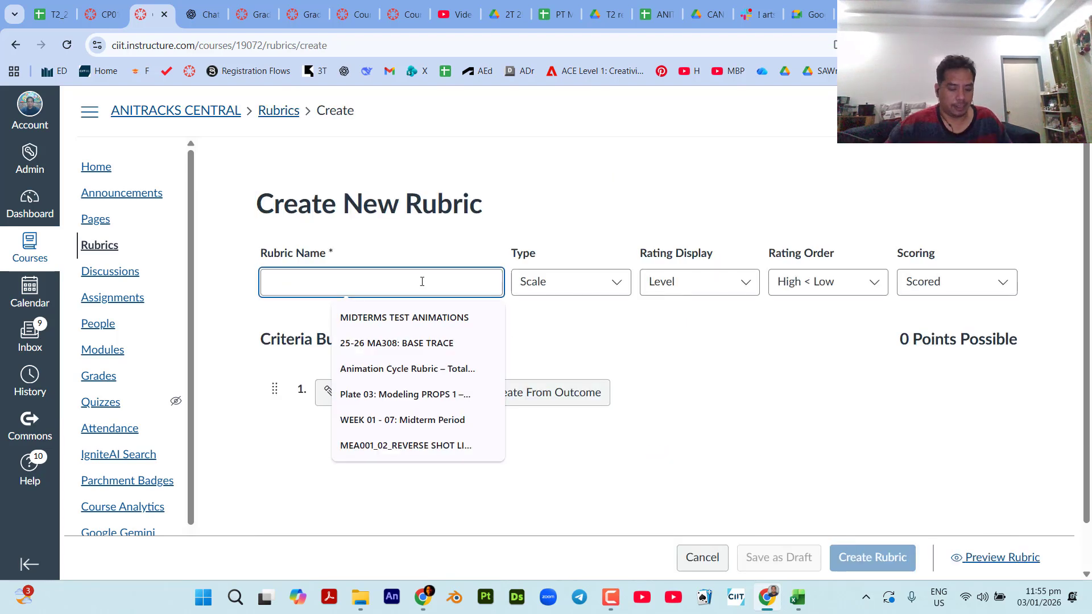
{"action": "type", "text": "CP01_C"}
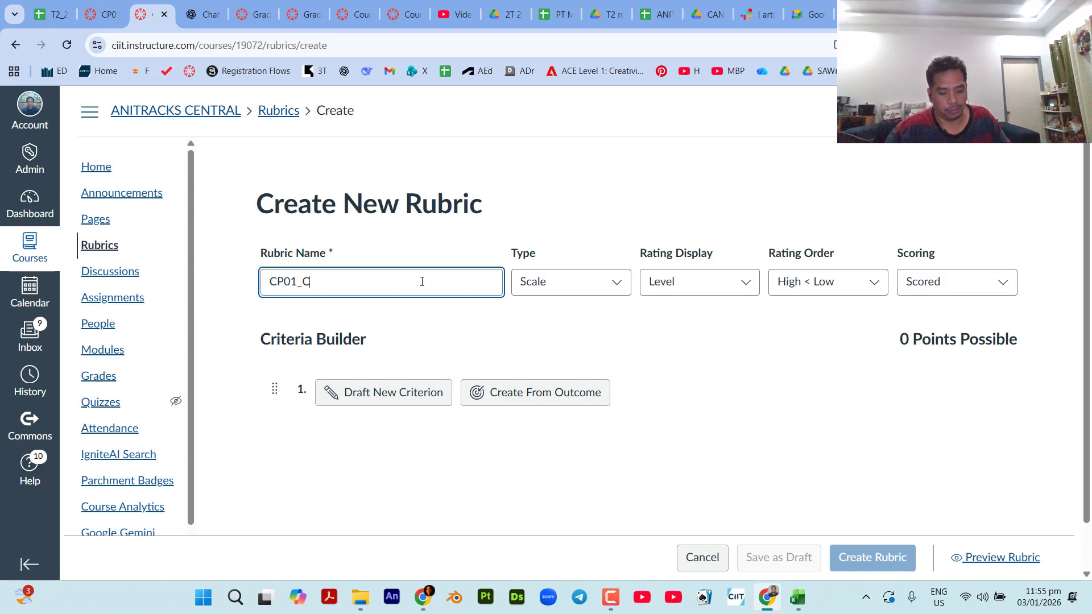
{"action": "type", "text": "reating Objects"}
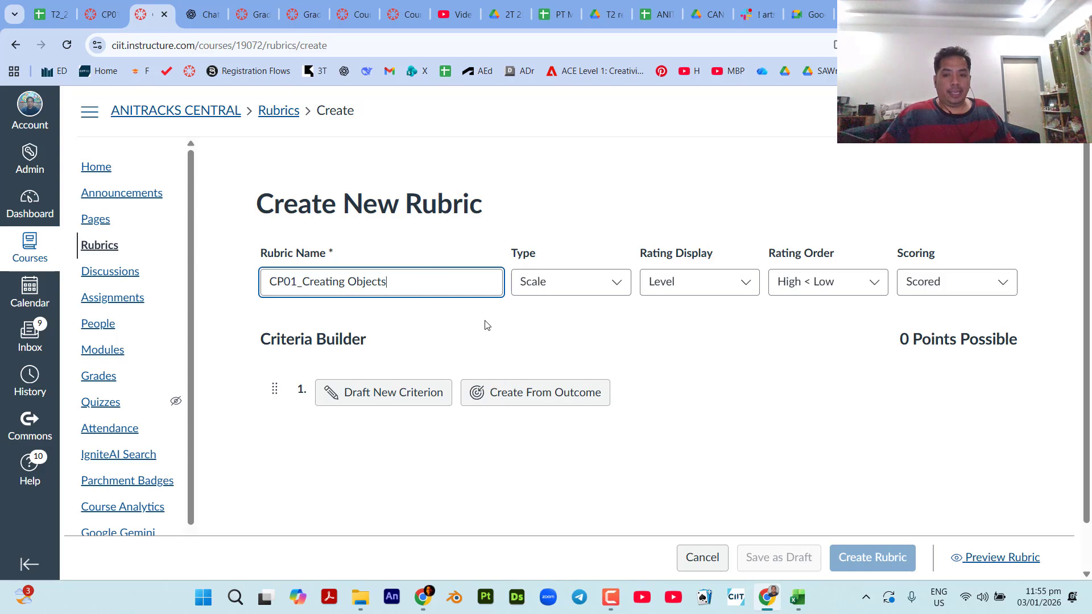
{"action": "key", "text": "ctrl"}
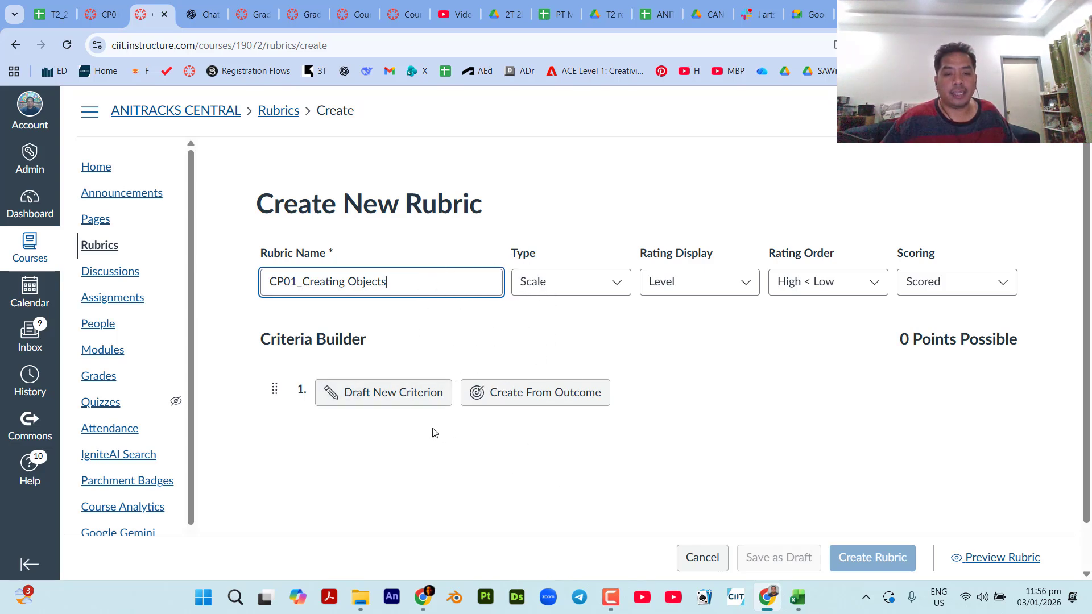
{"action": "key", "text": "ctrl"}
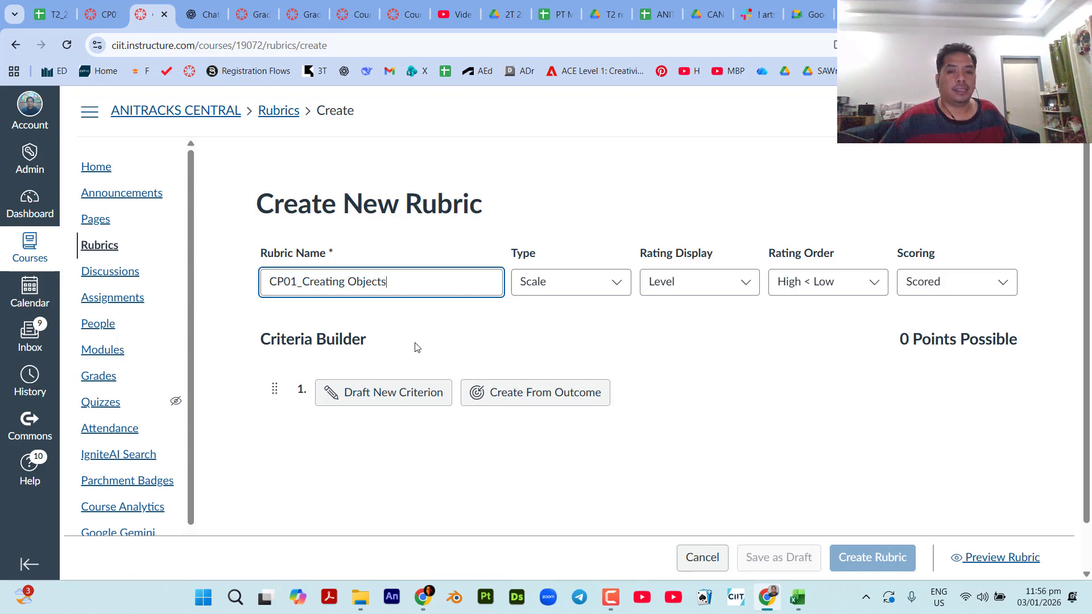
Draft a new criterion named "Procedure" with the description "Describe how".
{"action": "key", "text": "ctrl"}
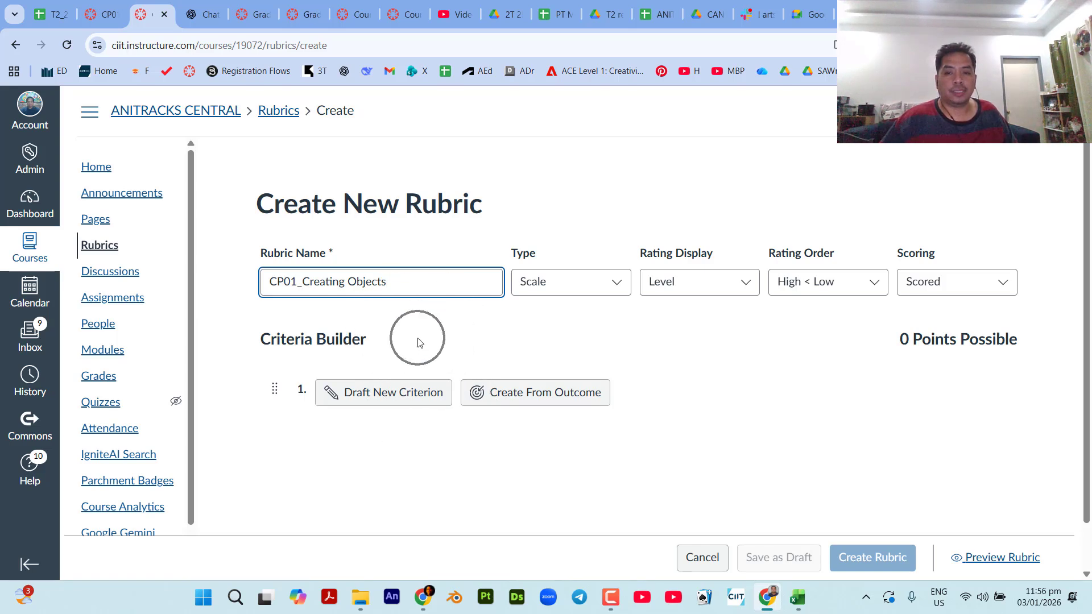
{"action": "left_click", "coordinate": [406, 396]}
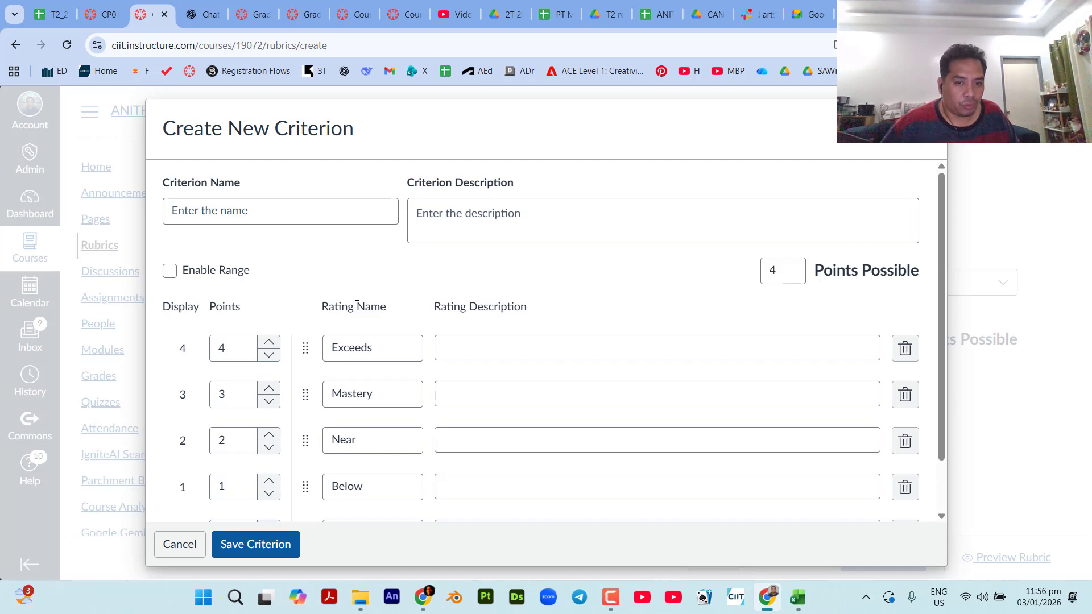
{"action": "left_click", "coordinate": [365, 207]}
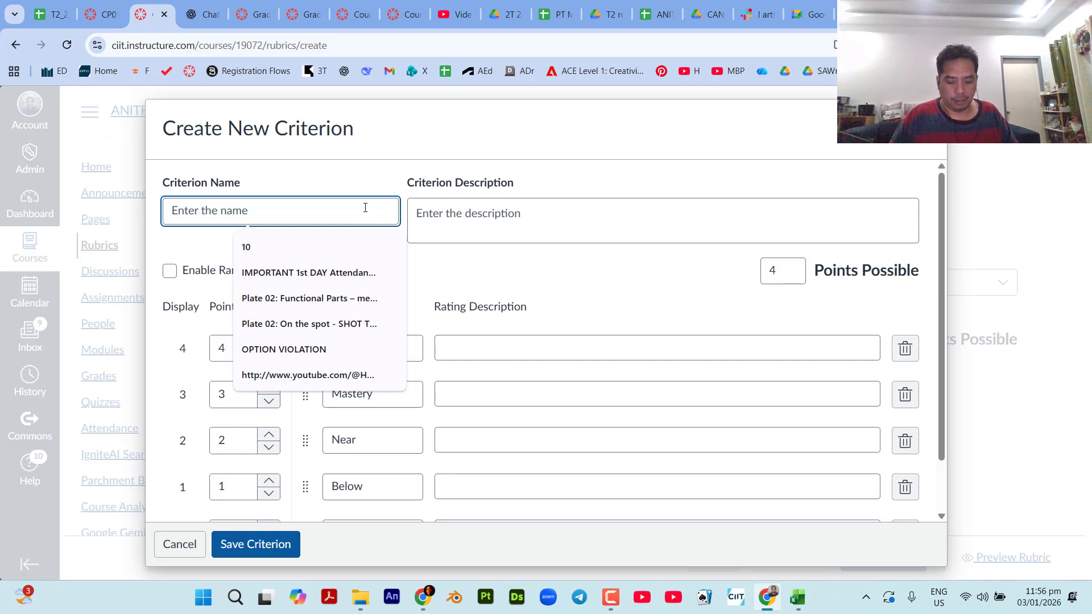
{"action": "type", "text": "Proc"}
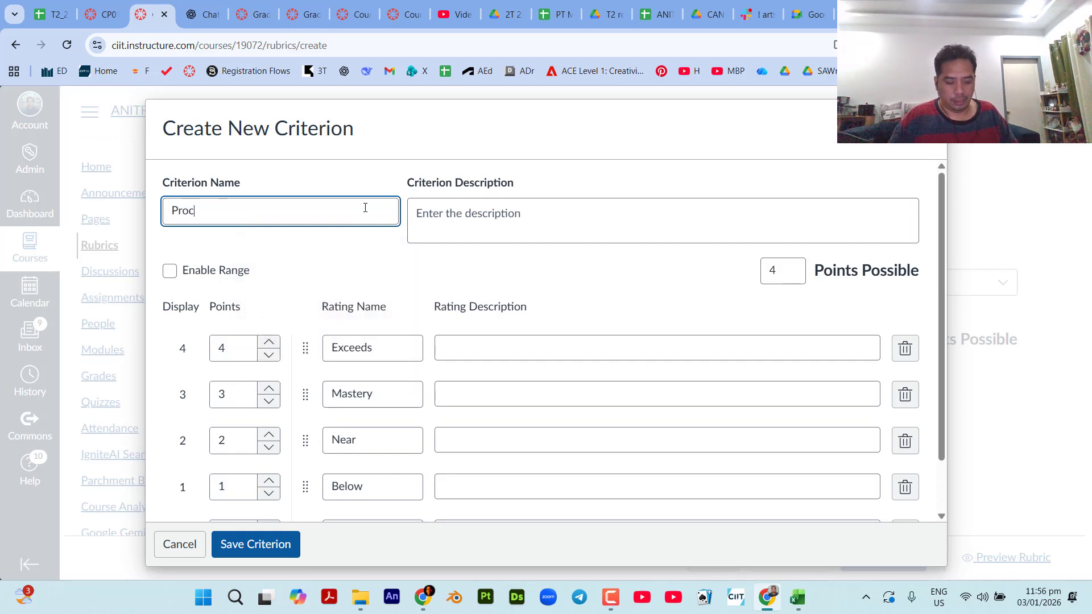
{"action": "type", "text": "edure"}
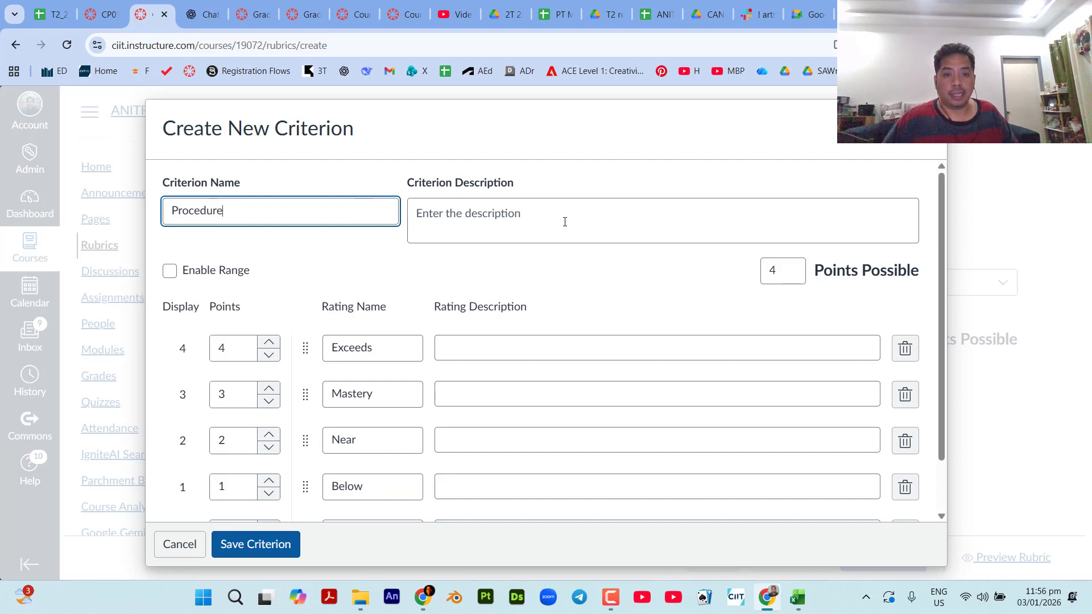
{"action": "left_click", "coordinate": [565, 221]}
{"action": "type", "text": "D"}
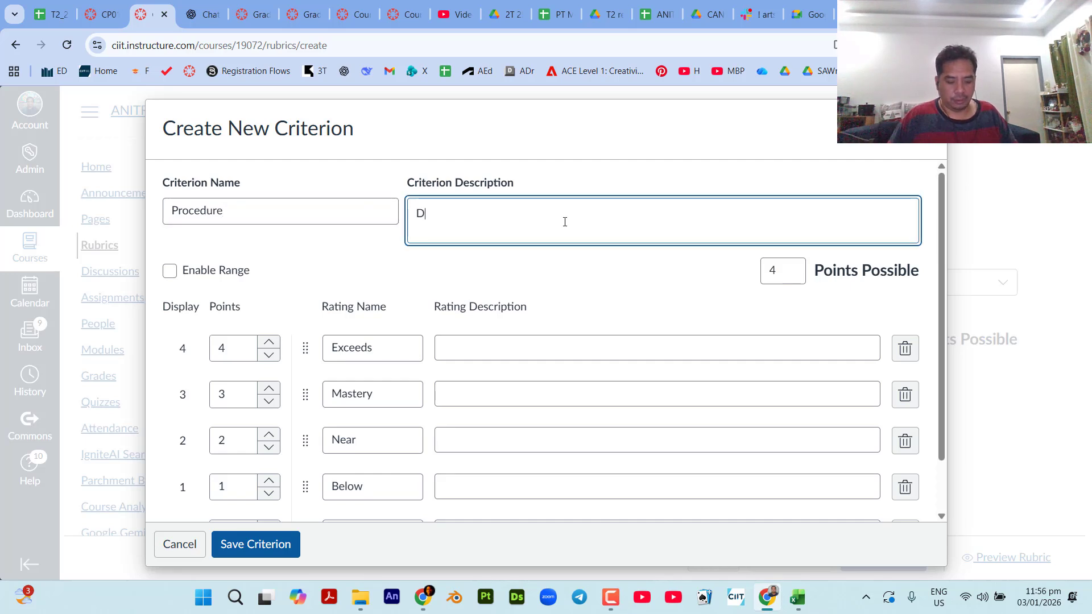
{"action": "type", "text": "escribe how"}
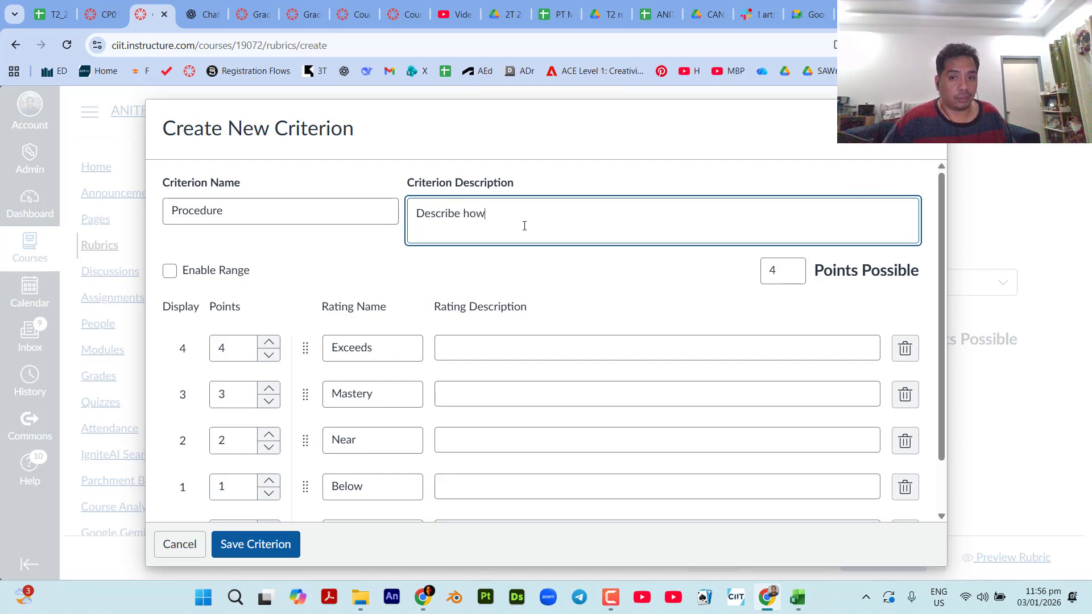
Set the Procedure criterion's points possible to 20 and apply it to the ratings.
{"action": "double_click", "coordinate": [797, 270]}
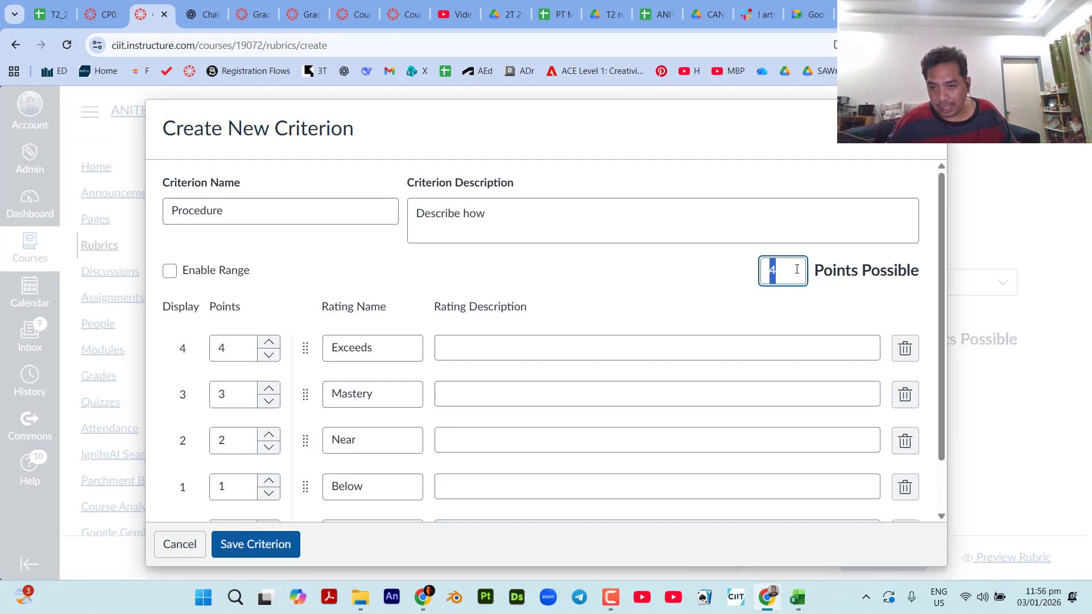
{"action": "type", "text": "20"}
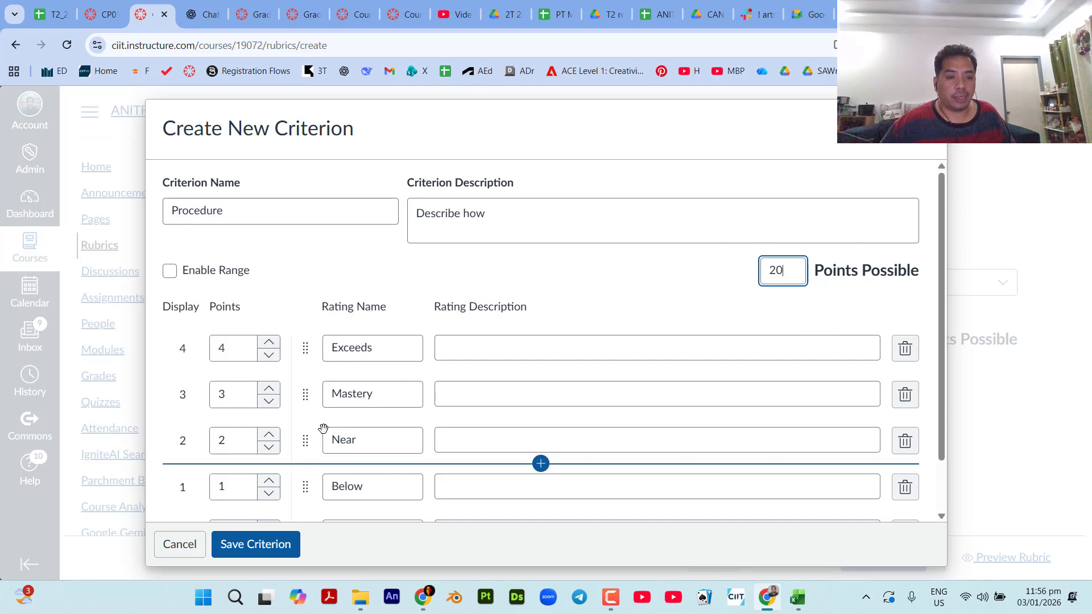
{"action": "left_click", "coordinate": [683, 277]}
{"action": "left_click", "coordinate": [683, 277]}
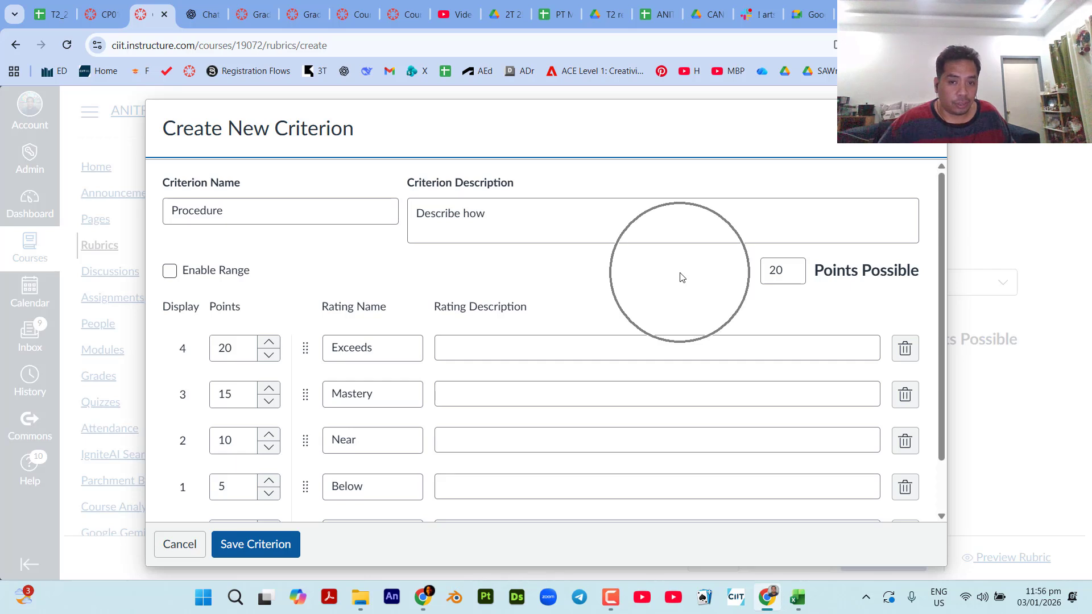
{"action": "left_click", "coordinate": [773, 272]}
{"action": "left_click", "coordinate": [232, 389]}
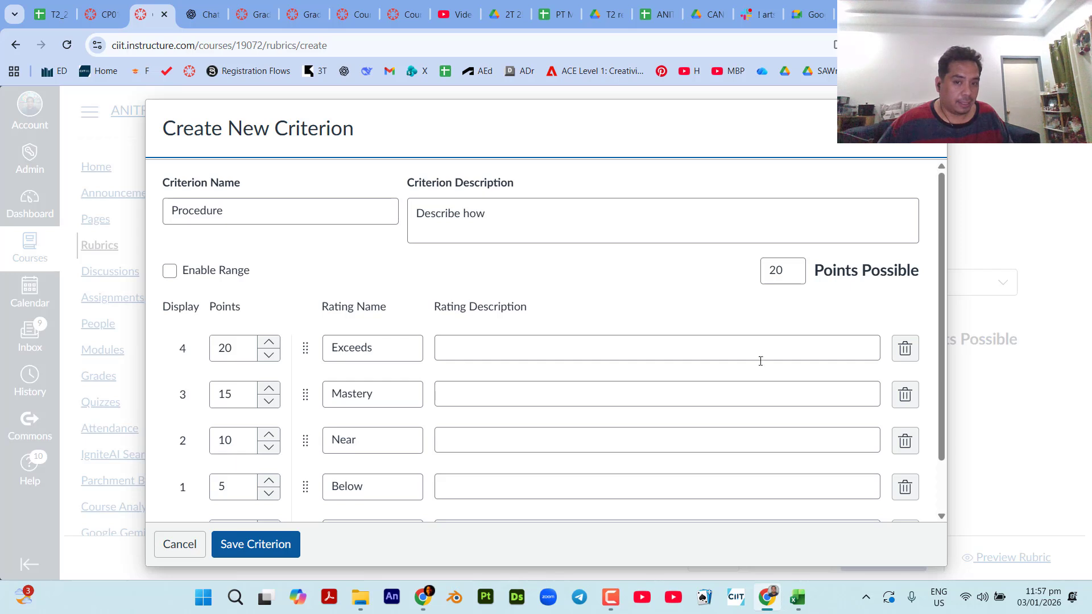
Add another rating between the Exceeds and Mastery ratings of the Procedure criterion.
{"action": "left_click_drag", "start_coordinate": [944, 322], "coordinate": [940, 384]}
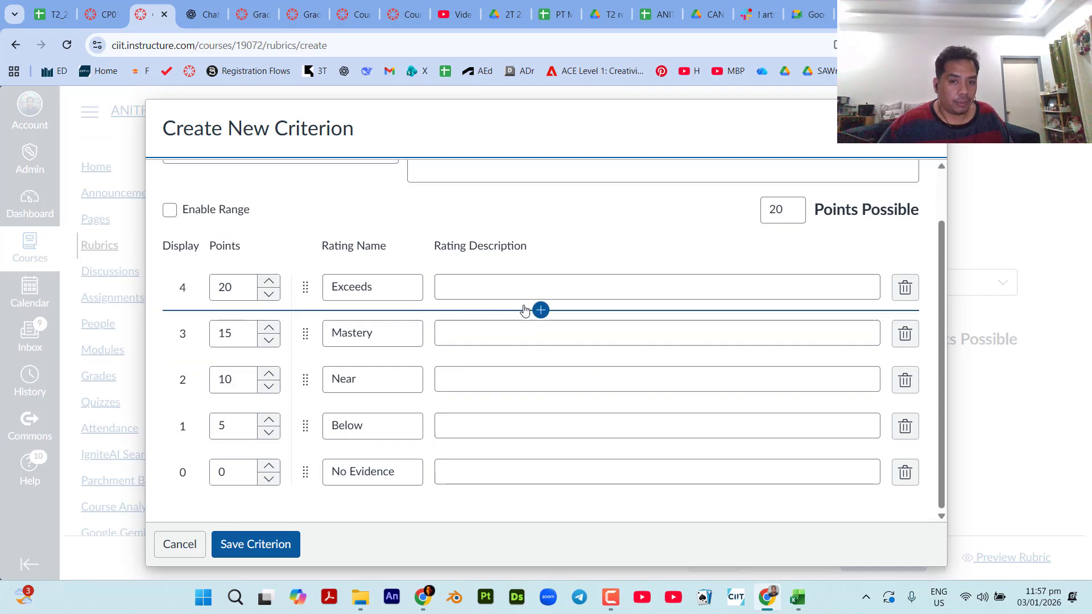
{"action": "left_click", "coordinate": [540, 311]}
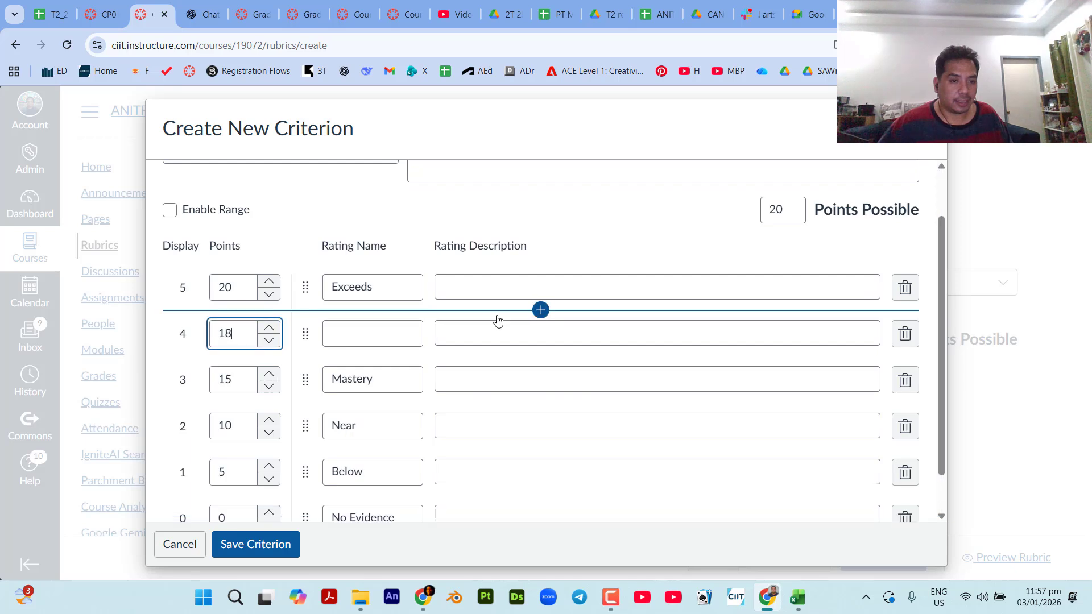
{"action": "left_click", "coordinate": [332, 217]}
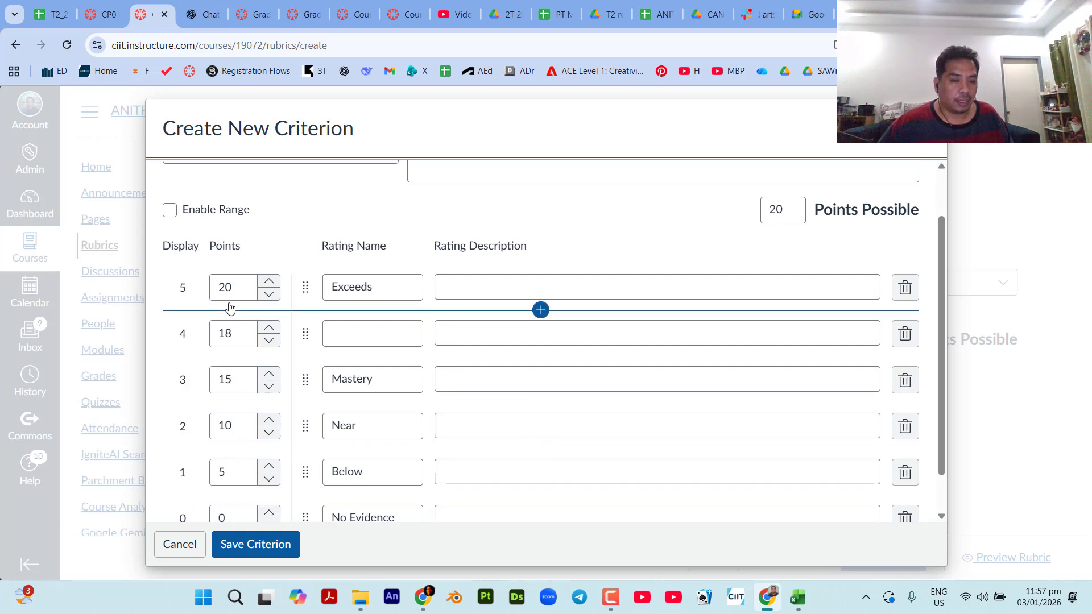
Try redistributing the rating points by setting the criterion's points possible to 0 and then to 17.
{"action": "double_click", "coordinate": [790, 216]}
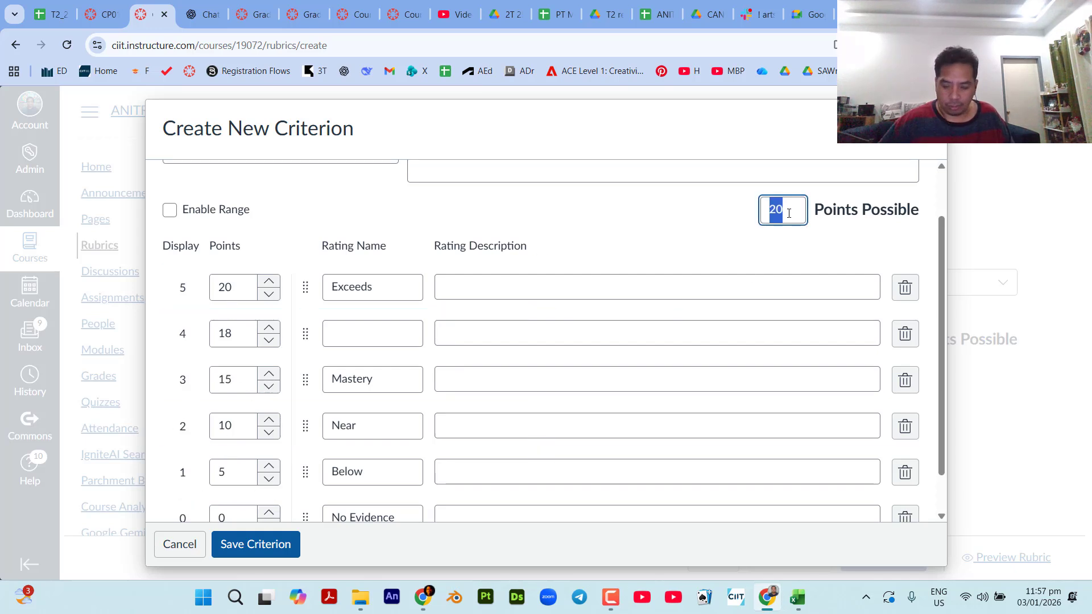
{"action": "type", "text": "0"}
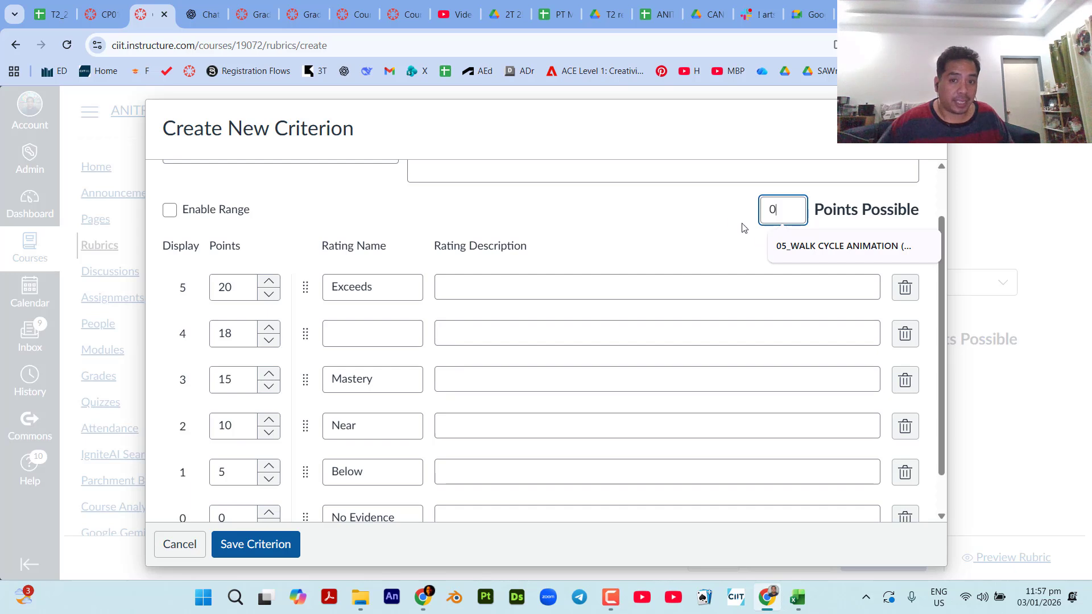
{"action": "left_click", "coordinate": [713, 219]}
{"action": "double_click", "coordinate": [781, 213]}
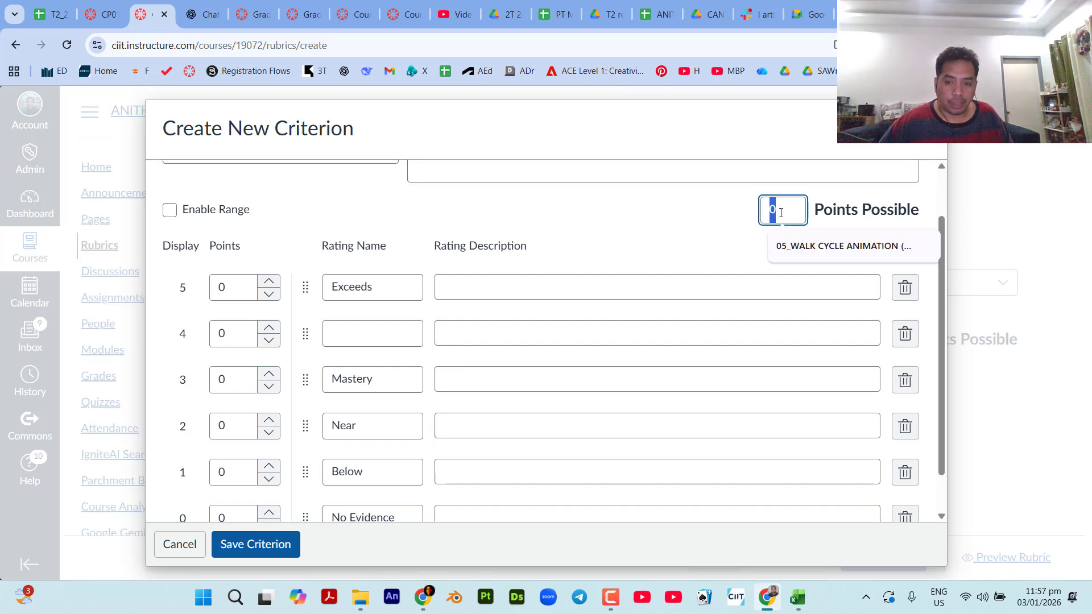
{"action": "type", "text": "17"}
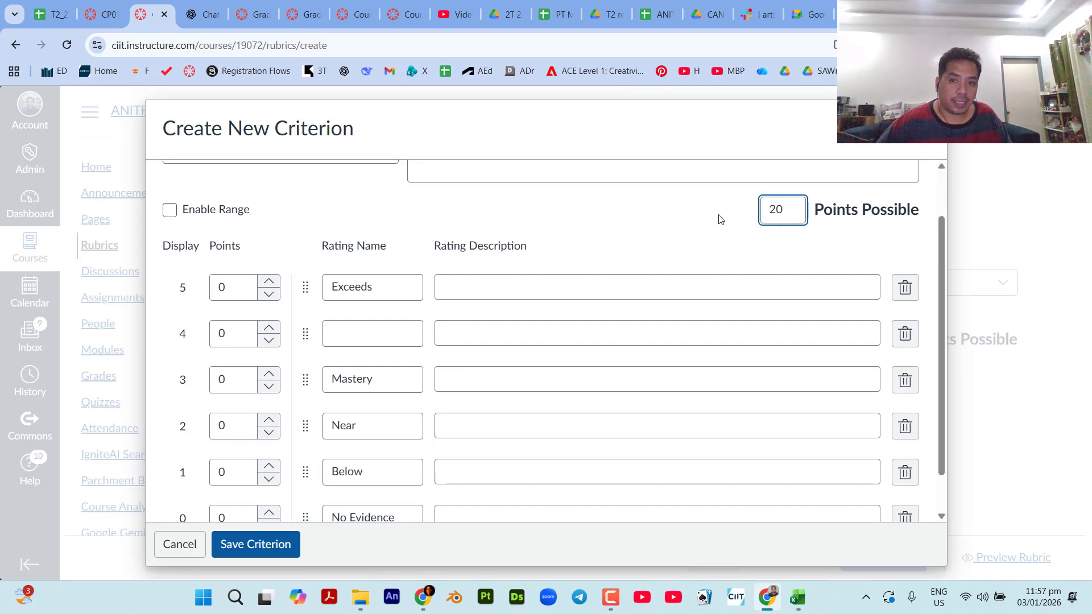
{"action": "left_click", "coordinate": [718, 221]}
{"action": "key", "text": "ctrl"}
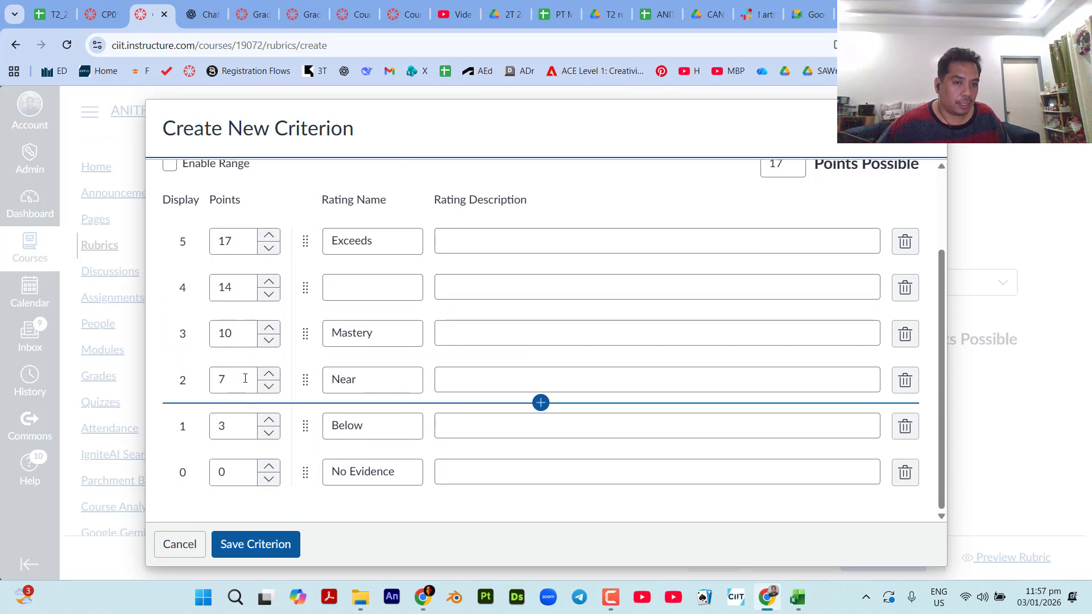
{"action": "scroll", "coordinate": [247, 372], "scroll_direction": "up", "scroll_amount": 1}
{"action": "scroll", "coordinate": [413, 392], "scroll_direction": "down", "scroll_amount": 2}
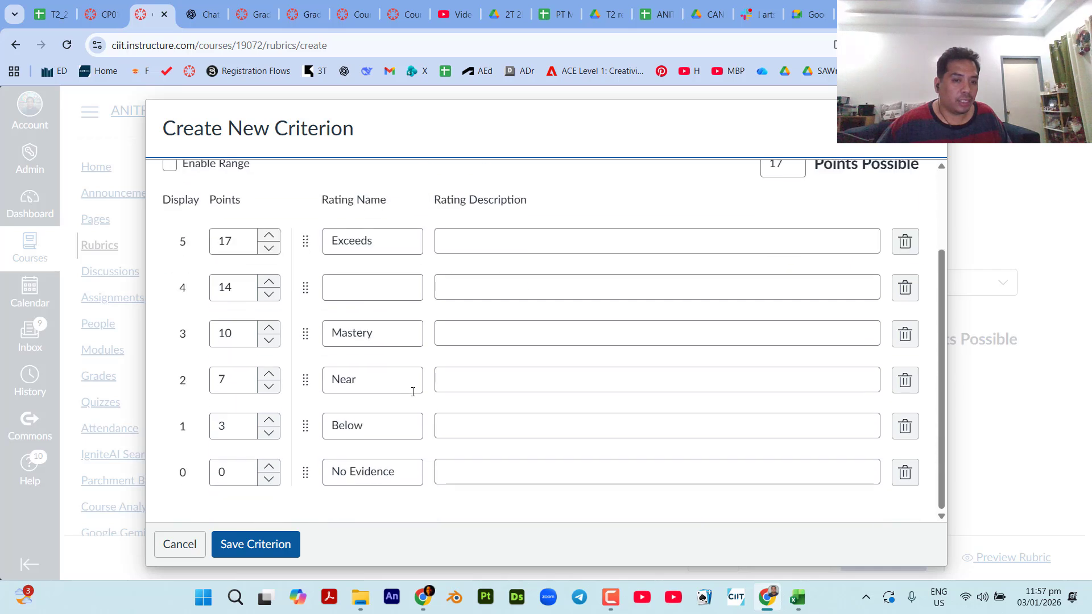
{"action": "left_click", "coordinate": [384, 291]}
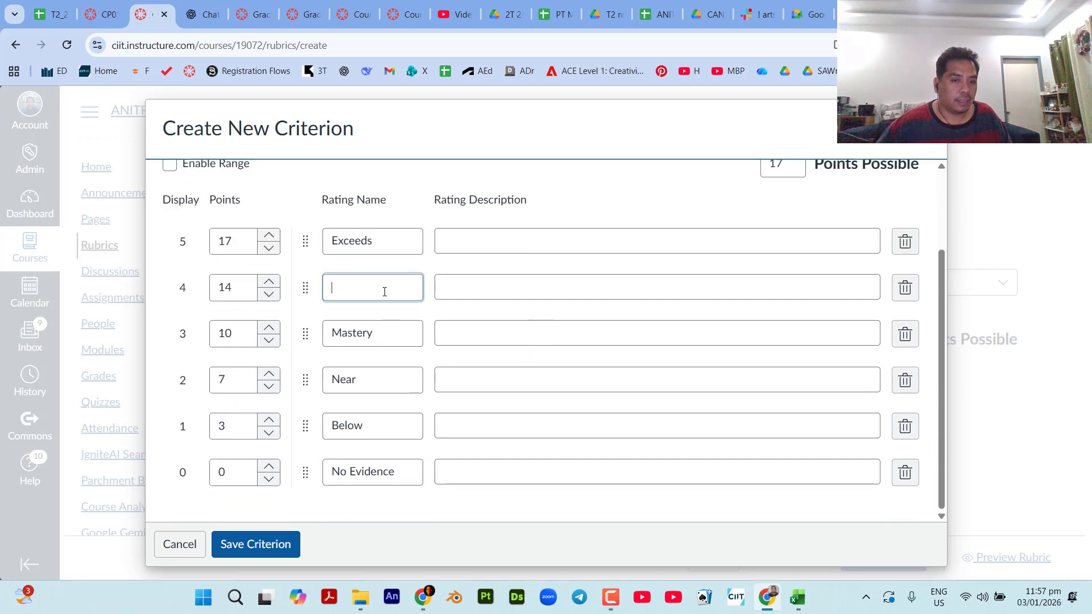
{"action": "key", "text": "ctrl"}
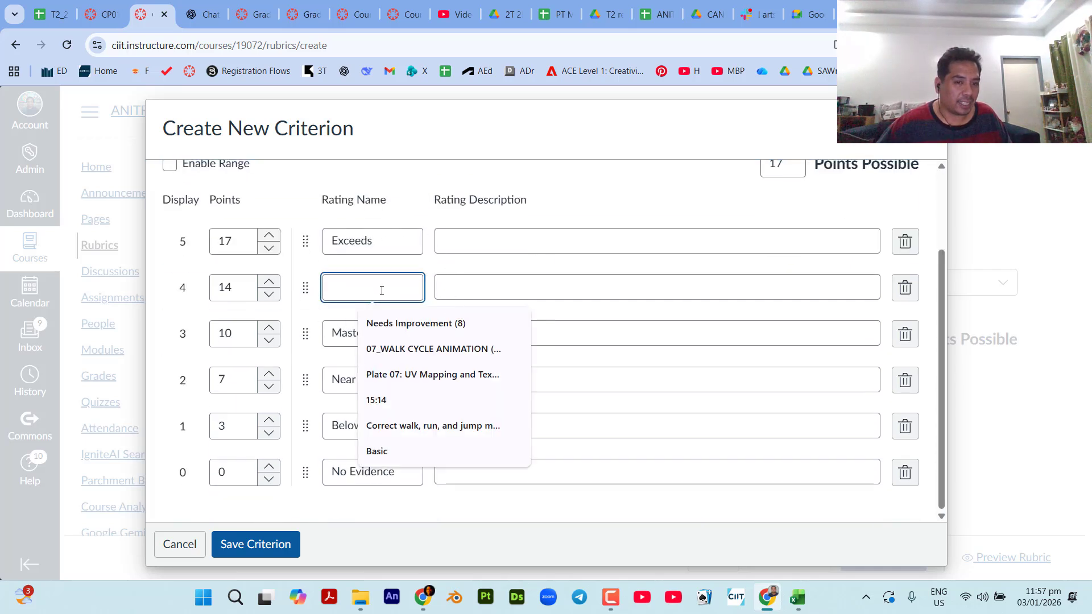
{"action": "key", "text": "ctrl"}
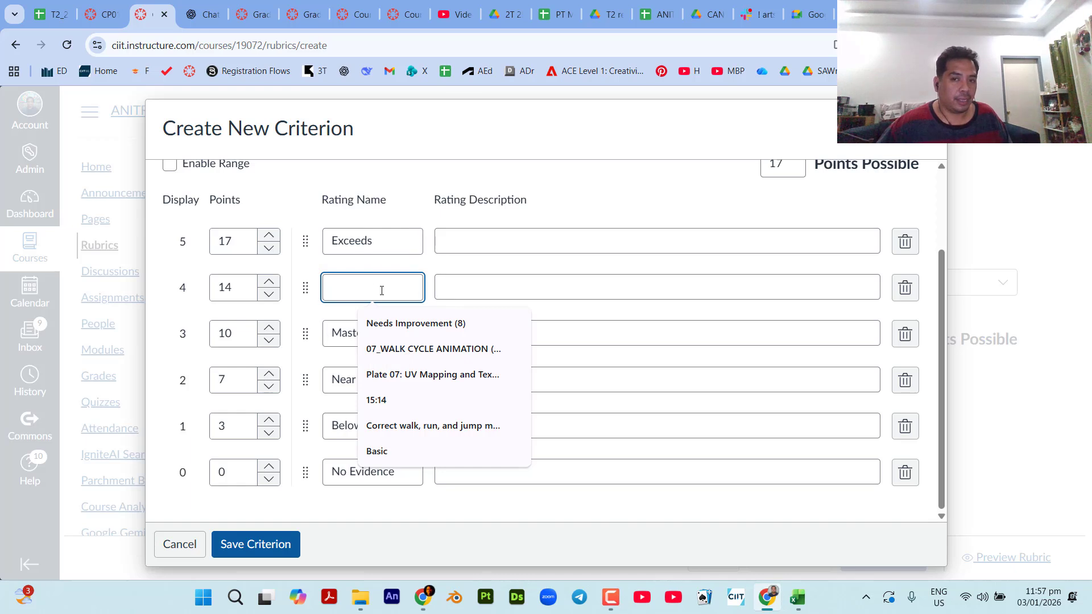
Set the Exceeds rating to 20 points and the unnamed rating below it to 16 points.
{"action": "left_click", "coordinate": [228, 242]}
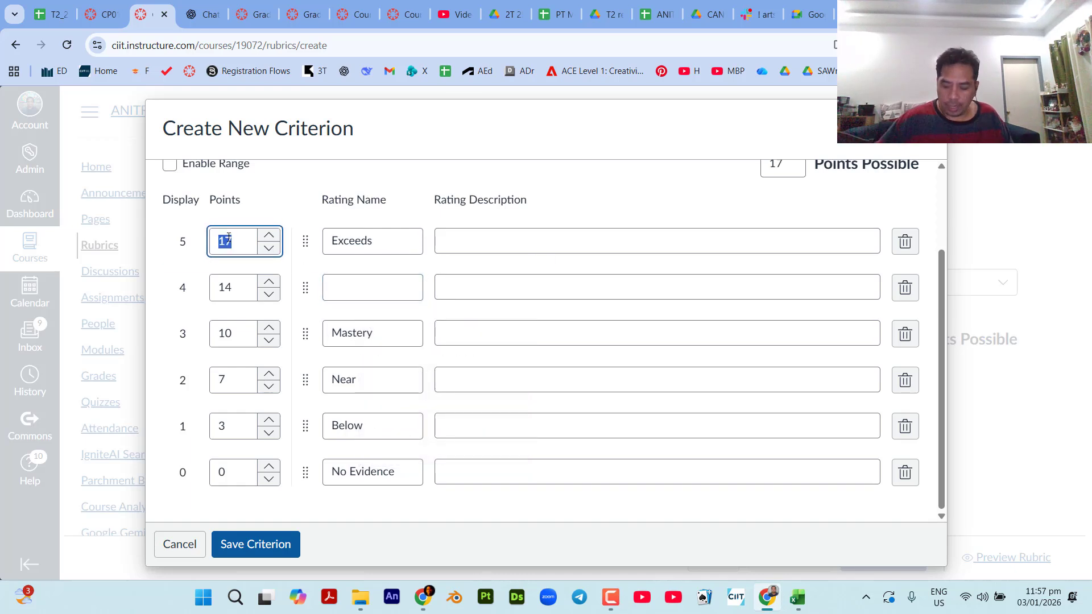
{"action": "type", "text": "20"}
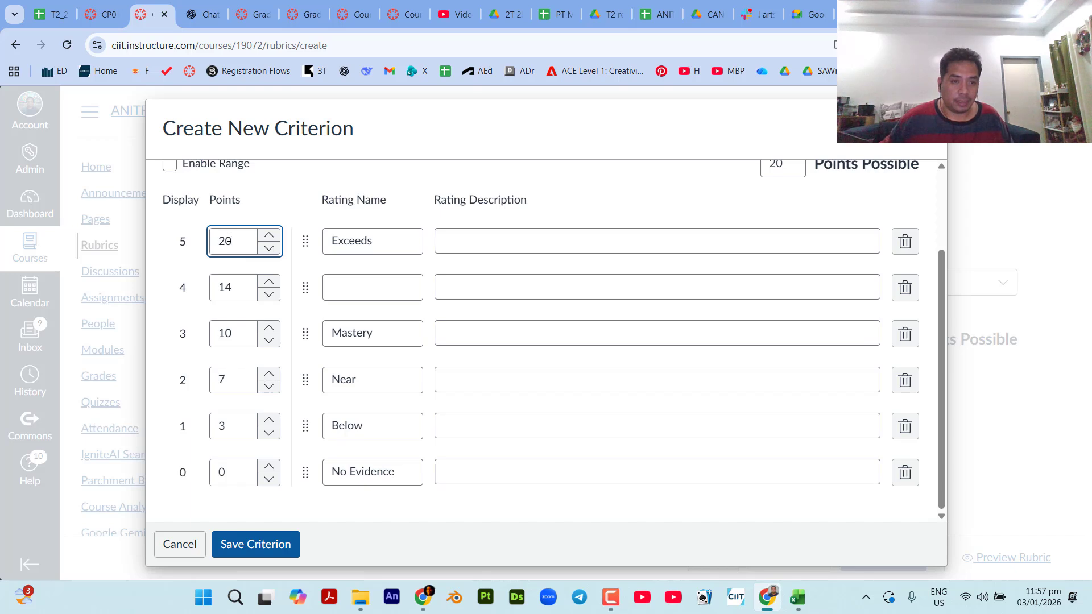
{"action": "left_click", "coordinate": [745, 196]}
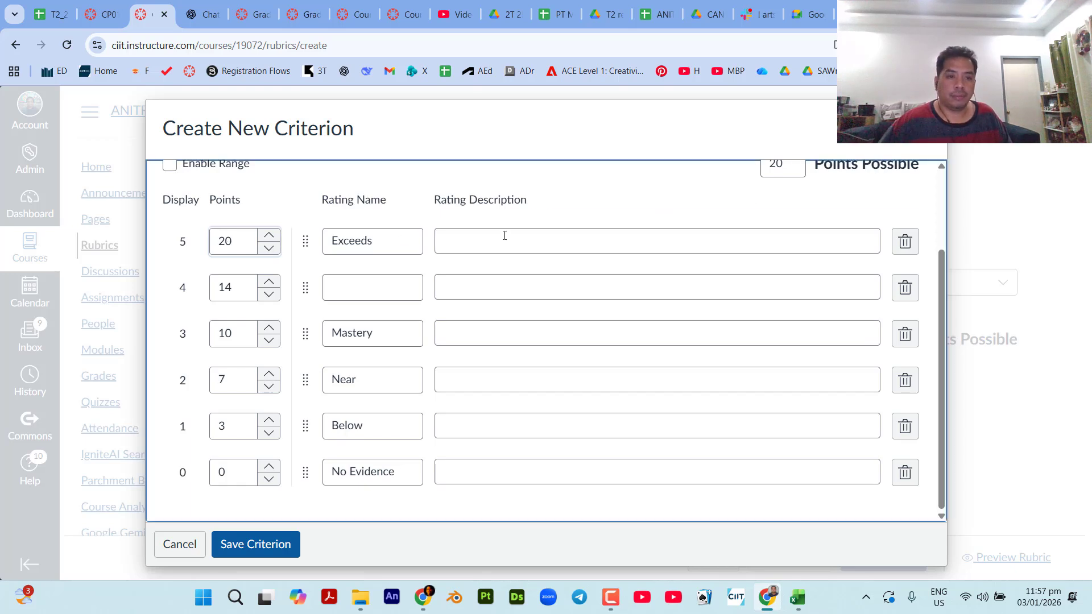
{"action": "left_click", "coordinate": [235, 286]}
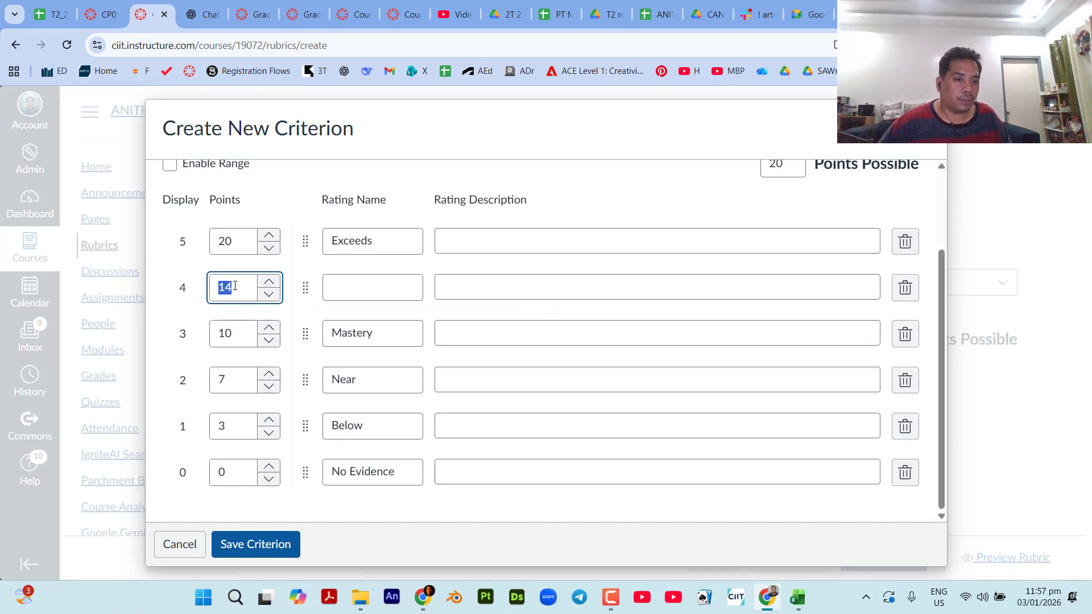
{"action": "type", "text": "1"}
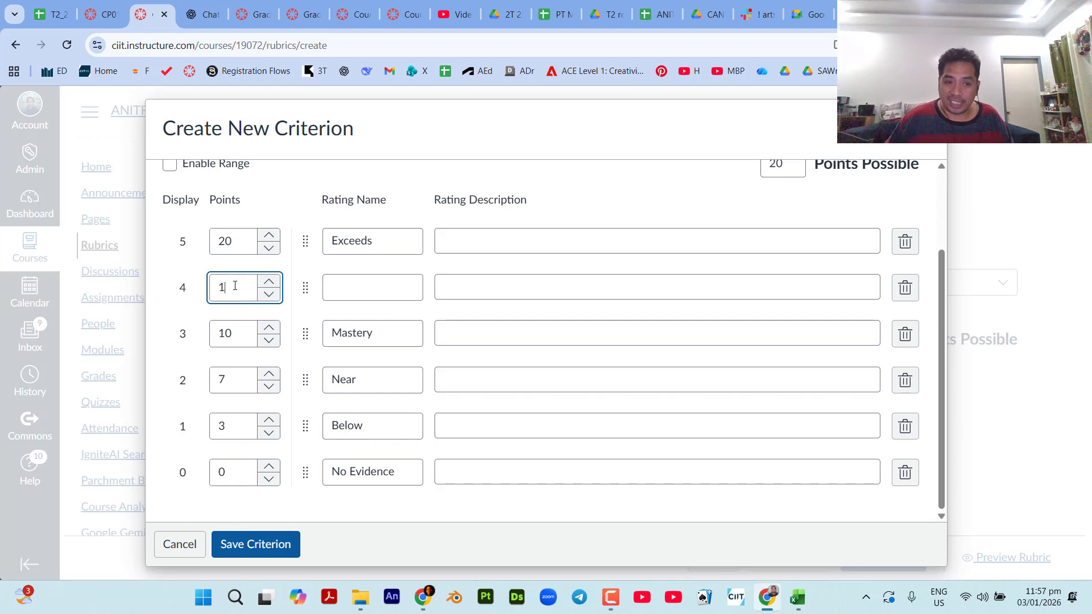
{"action": "type", "text": "6"}
Set the Mastery rating to 12 points, the Near rating to 8 and the Below rating to 4.
{"action": "left_click", "coordinate": [239, 341]}
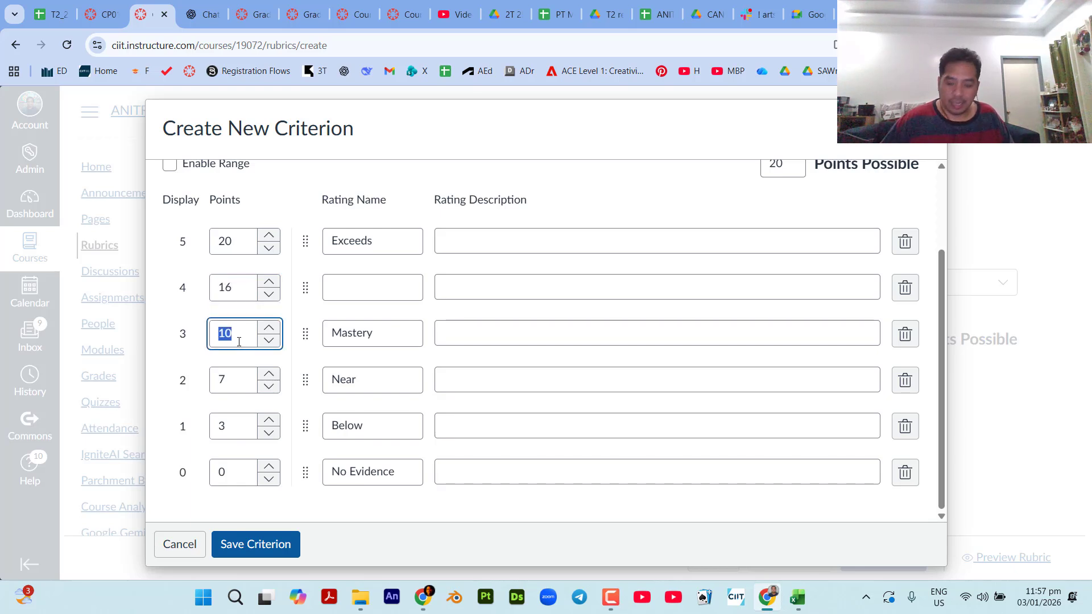
{"action": "type", "text": "12"}
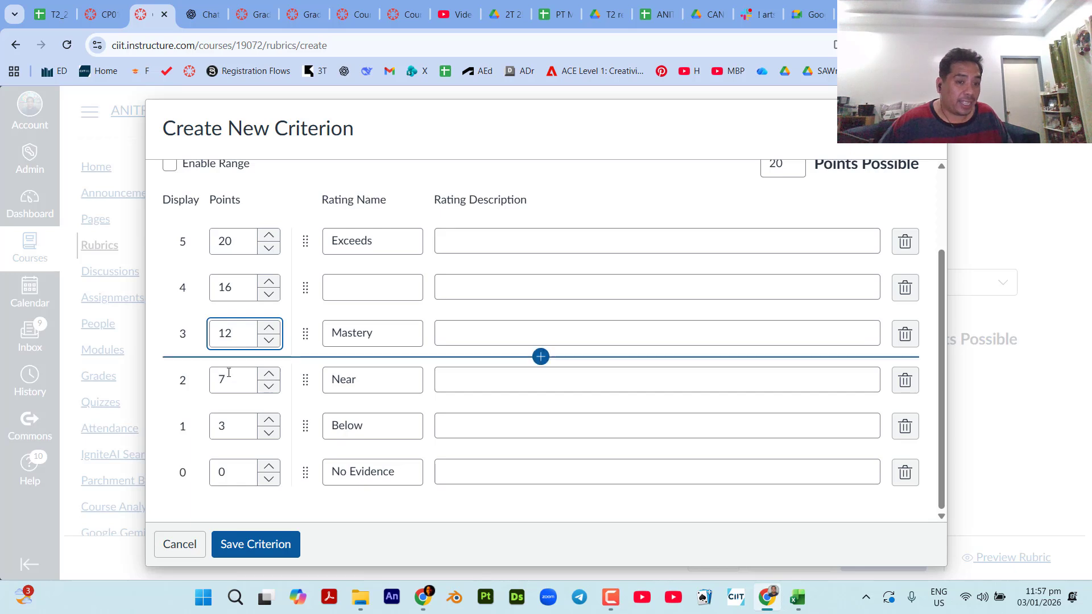
{"action": "left_click", "coordinate": [226, 383]}
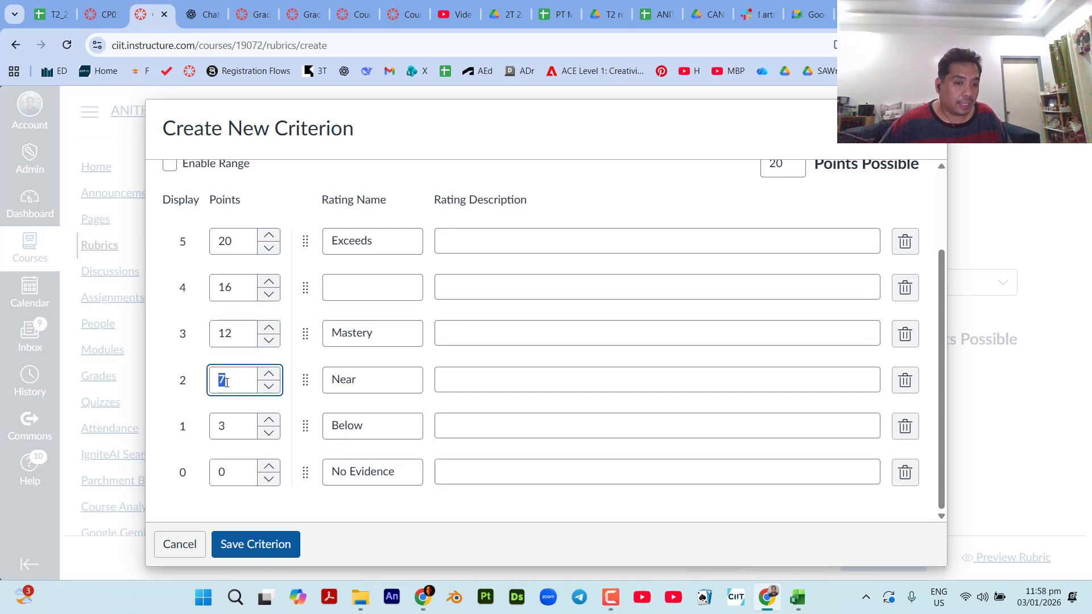
{"action": "type", "text": "8"}
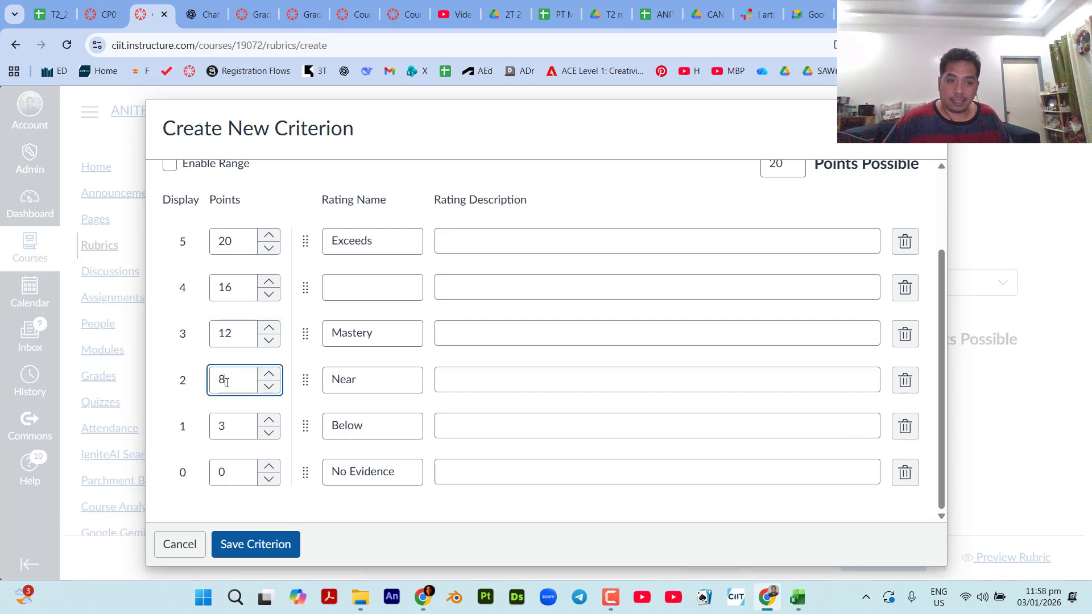
{"action": "left_click", "coordinate": [231, 427]}
{"action": "double_click", "coordinate": [231, 428]}
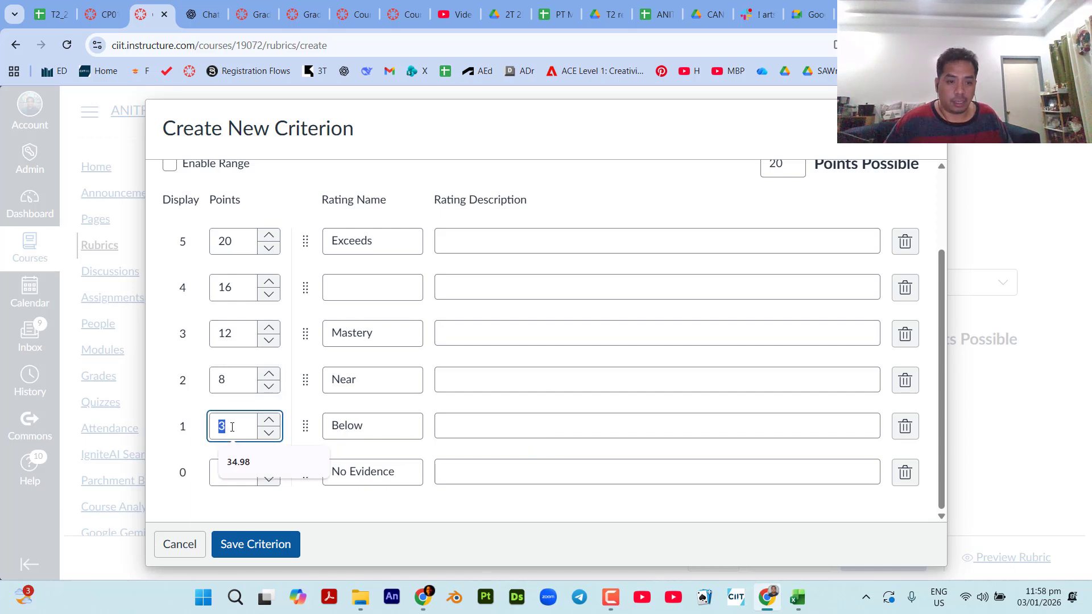
{"action": "type", "text": "4"}
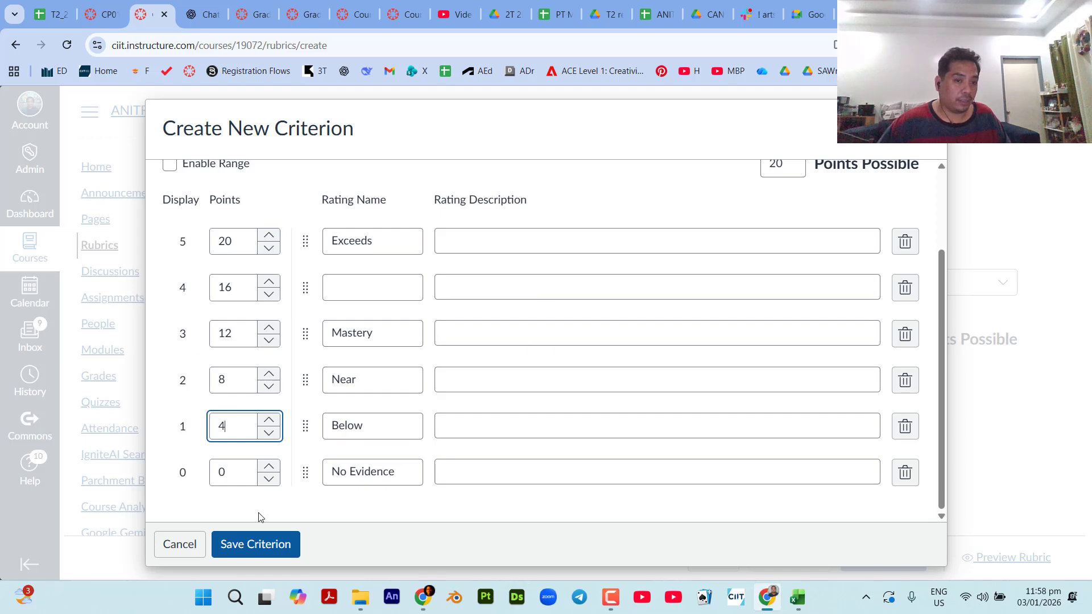
{"action": "left_click", "coordinate": [380, 510]}
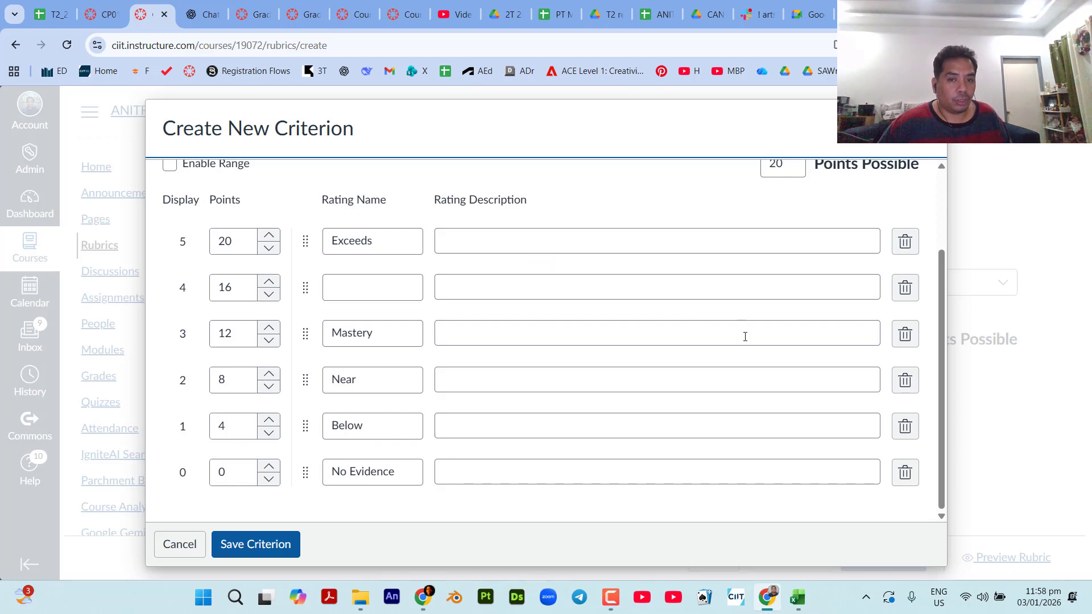
Review the Procedure criterion's name, description, Exceeds rating fields and points possible.
{"action": "scroll", "coordinate": [746, 336], "scroll_direction": "up", "scroll_amount": 2}
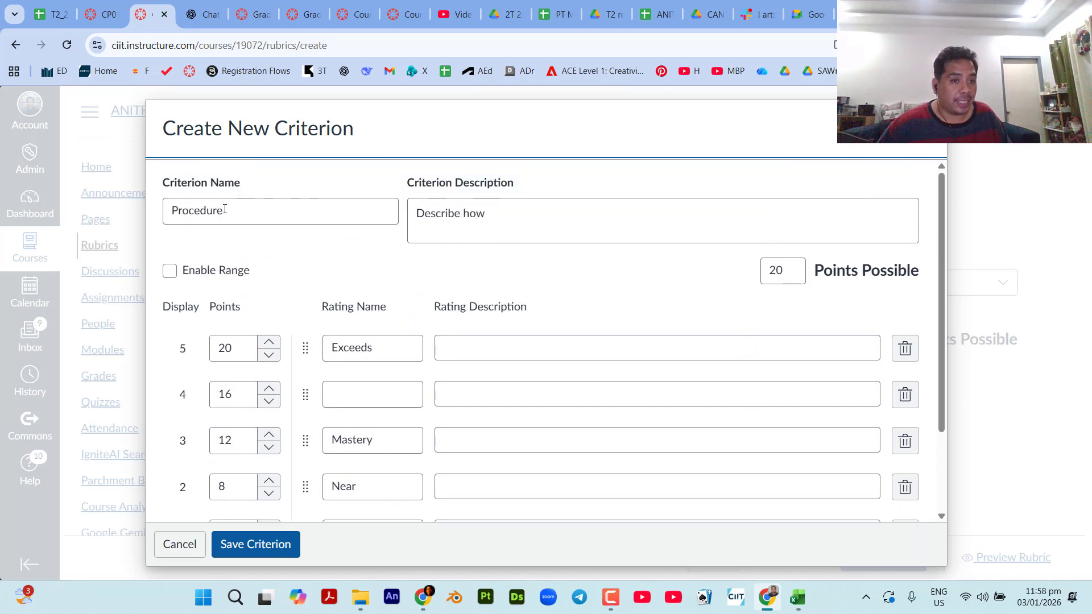
{"action": "left_click_drag", "start_coordinate": [225, 209], "coordinate": [183, 195]}
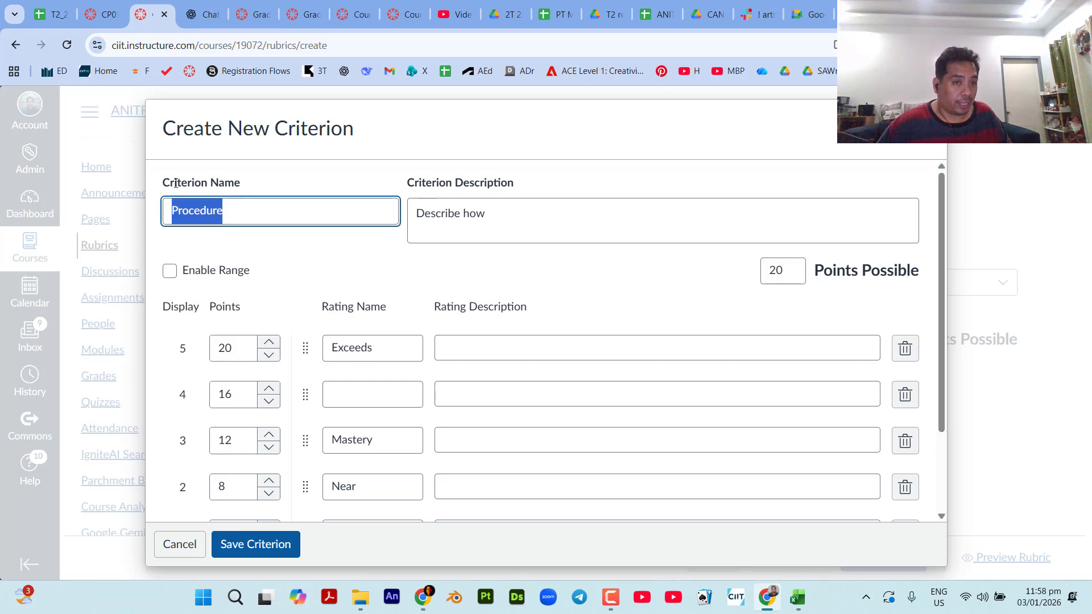
{"action": "left_click", "coordinate": [478, 216]}
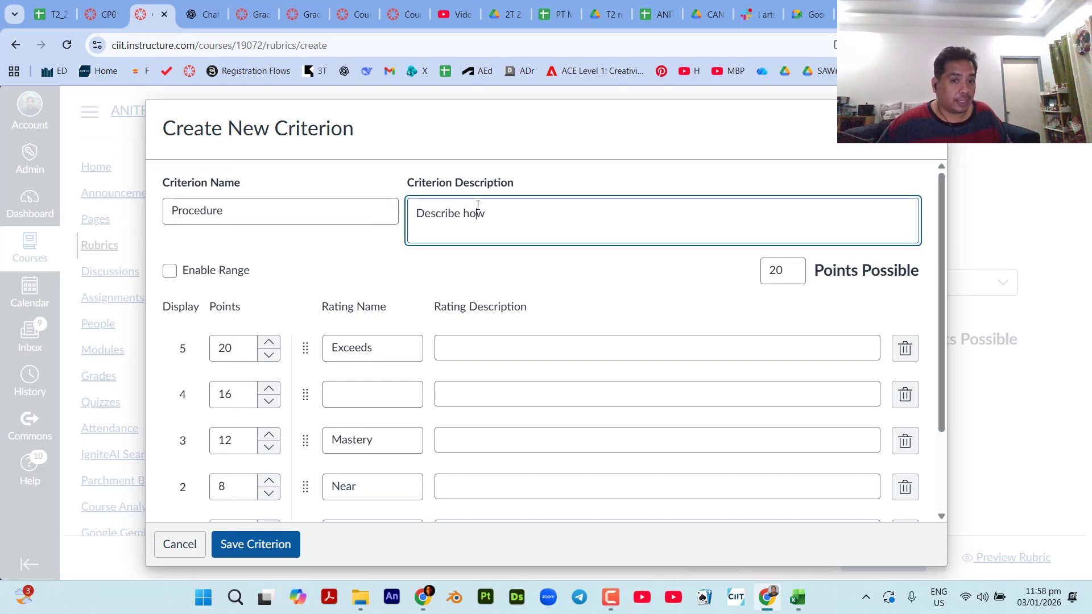
{"action": "left_click", "coordinate": [360, 348]}
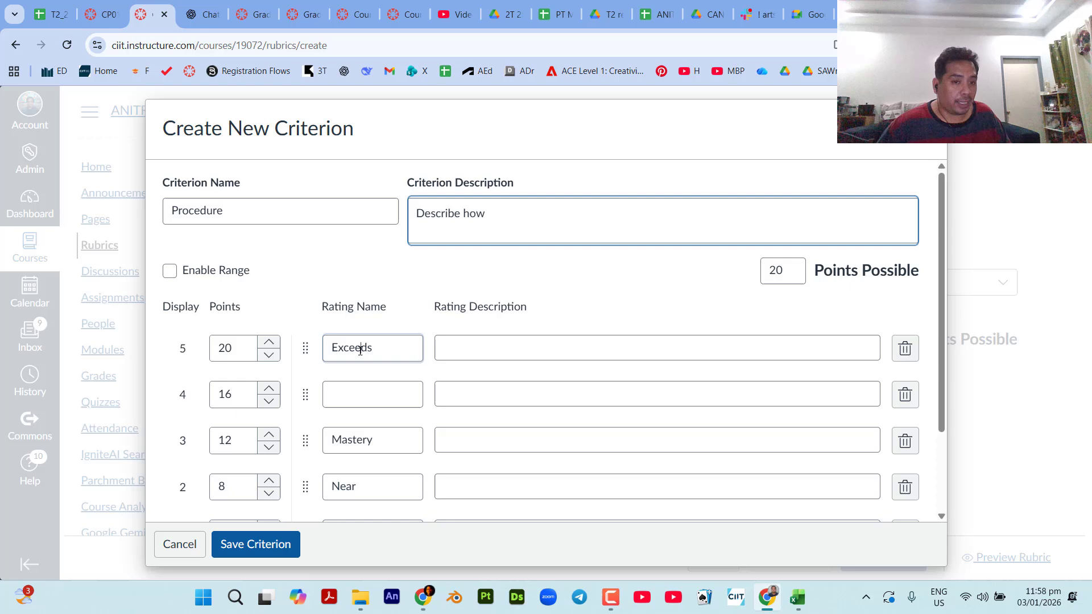
{"action": "left_click", "coordinate": [477, 347]}
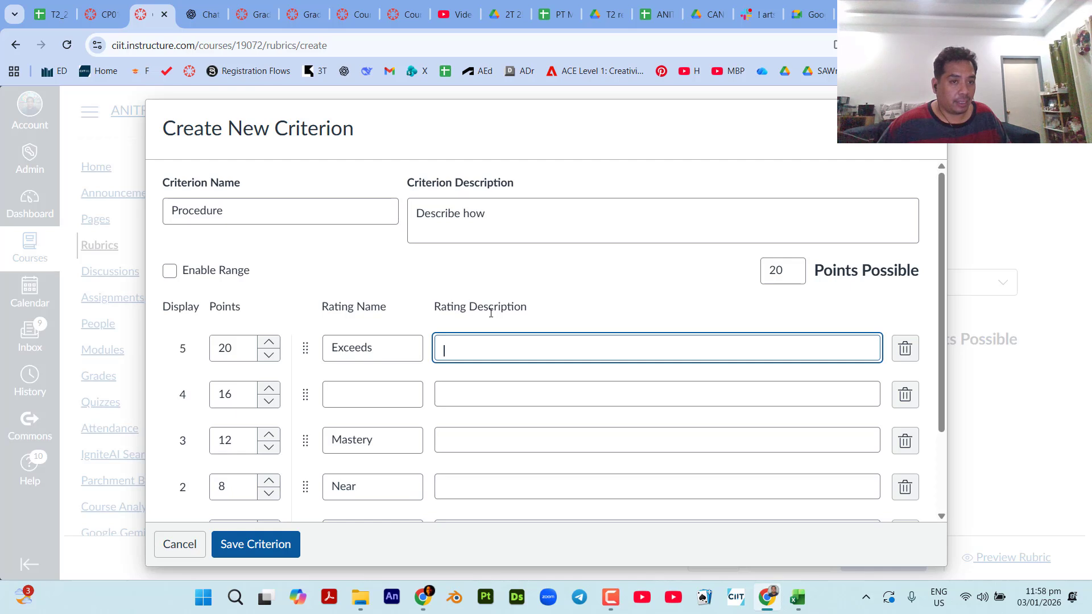
{"action": "double_click", "coordinate": [784, 266]}
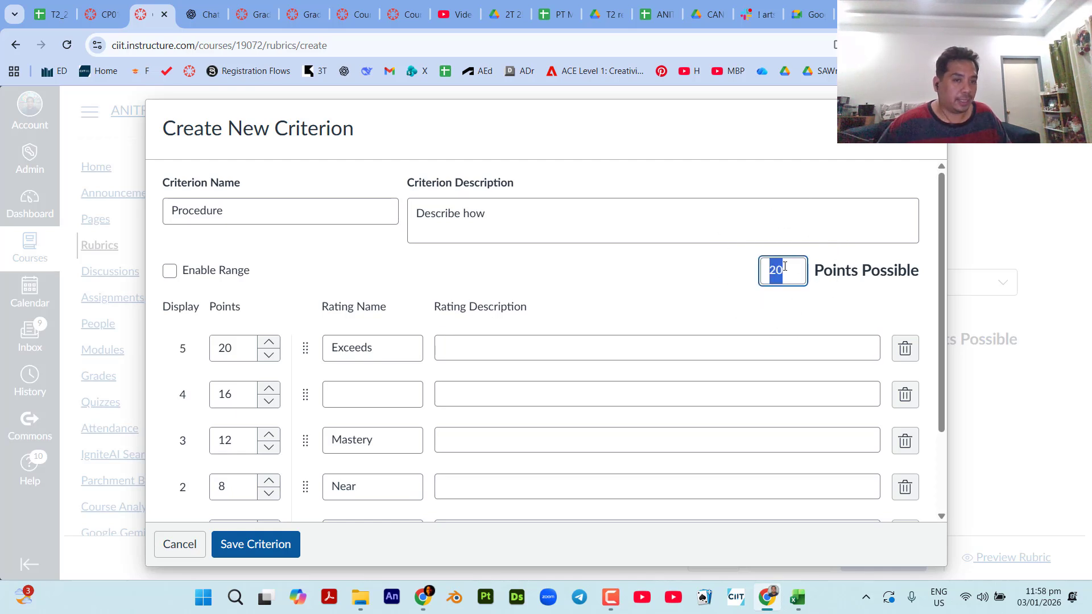
{"action": "double_click", "coordinate": [784, 266]}
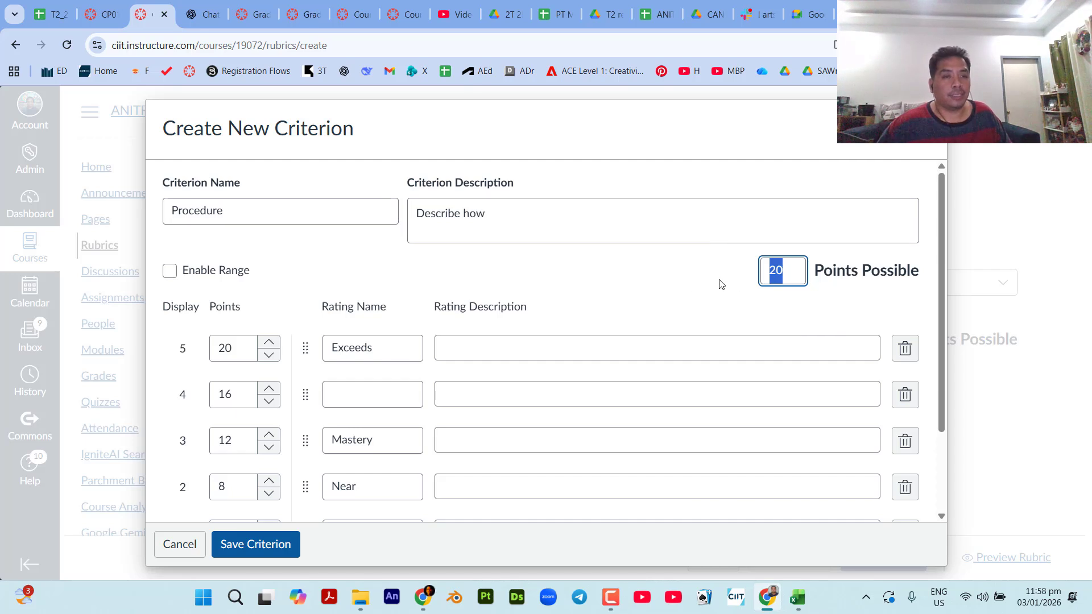
{"action": "left_click", "coordinate": [683, 284]}
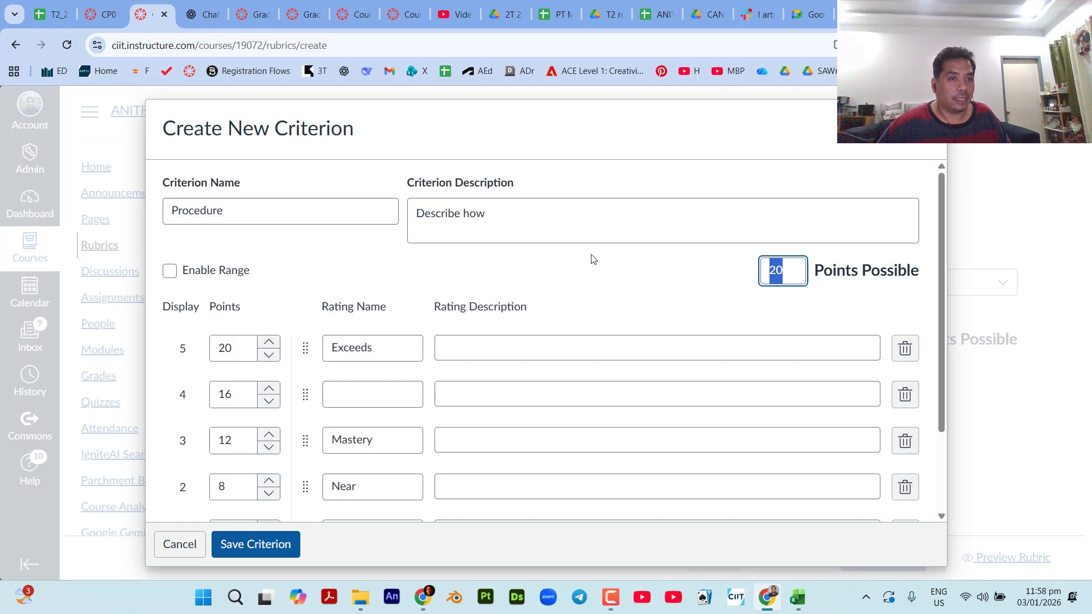
Switch to ChatGPT and begin a prompt with "generate a rubrics with".
{"action": "left_click", "coordinate": [198, 15]}
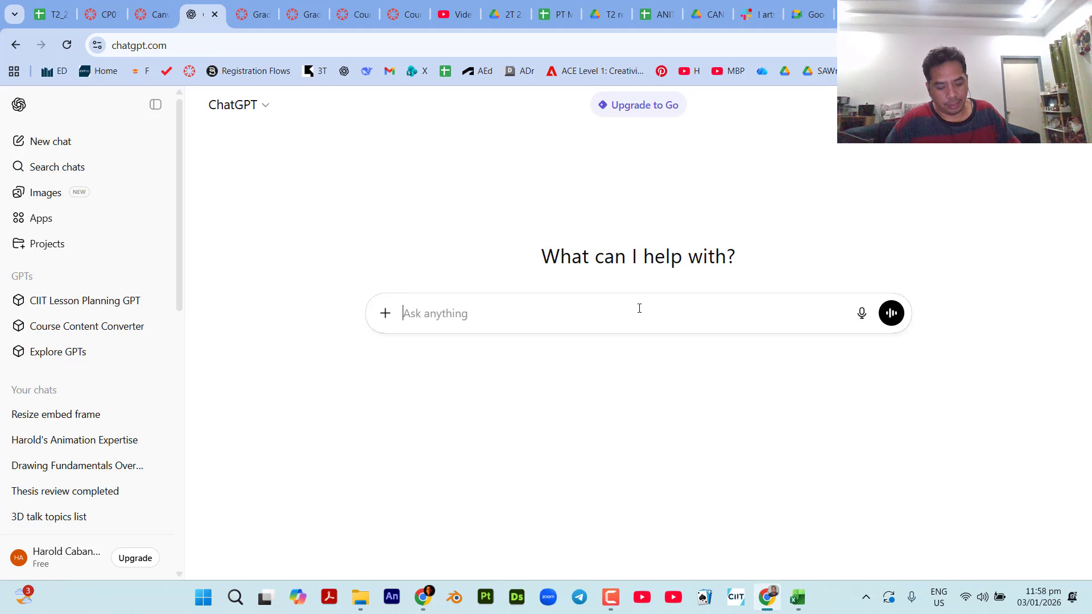
{"action": "type", "text": "generate a "}
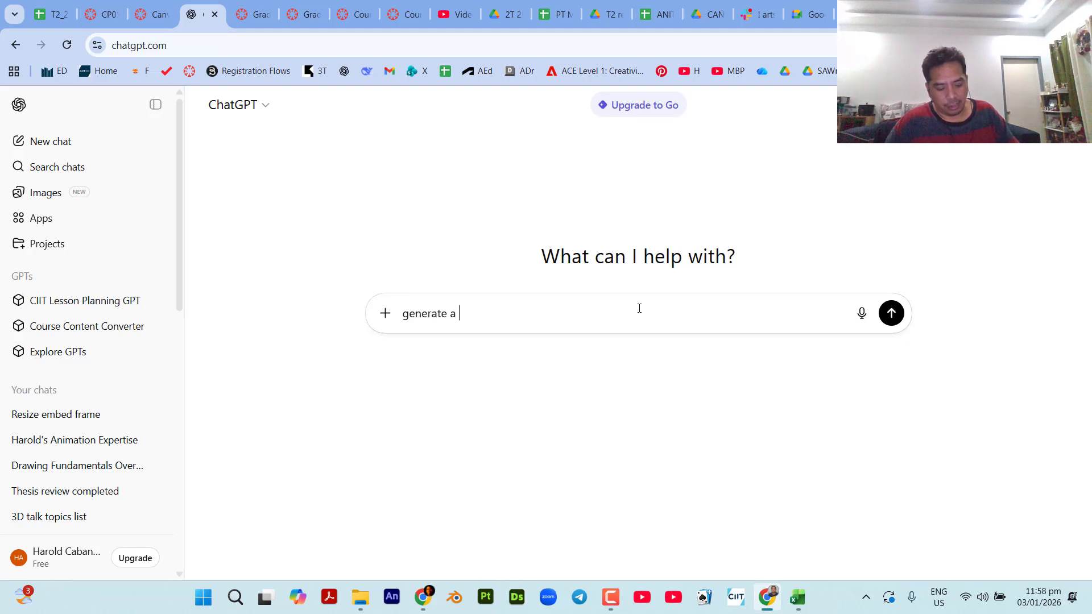
{"action": "type", "text": "rubric"}
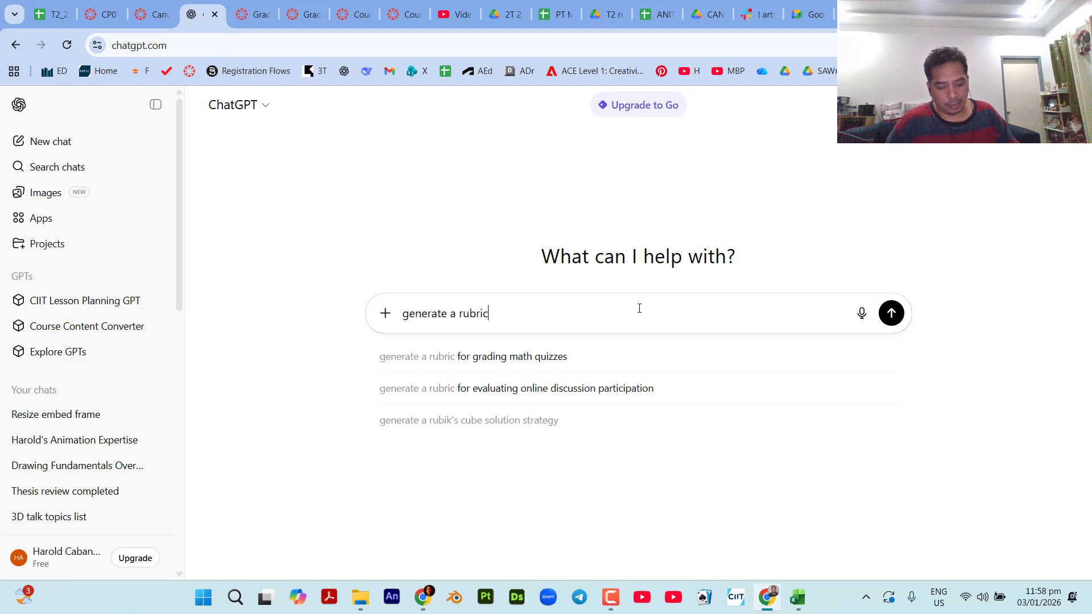
{"action": "type", "text": "s with"}
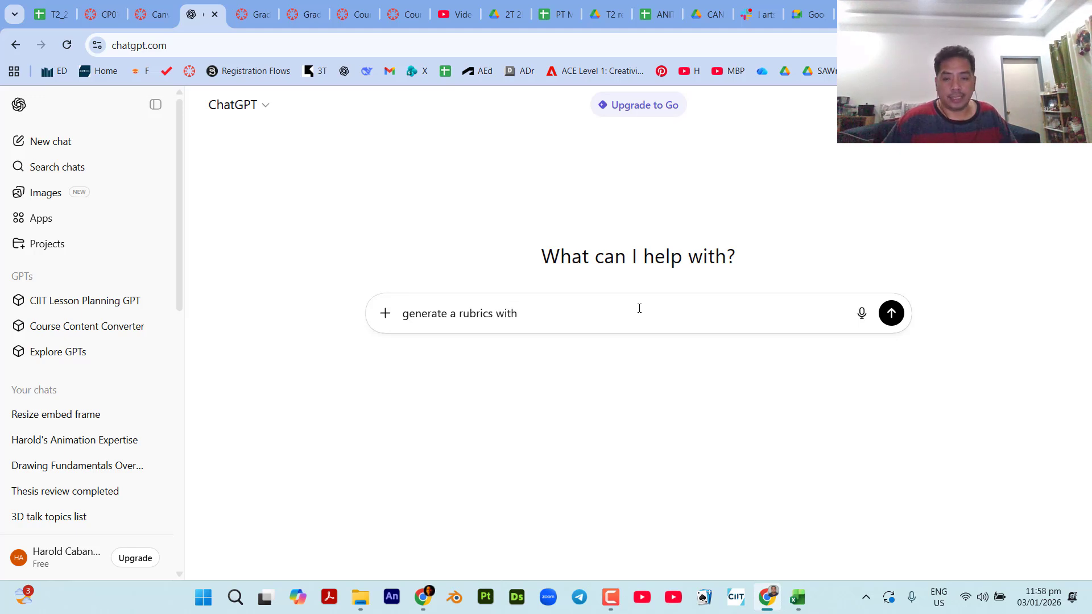
Return to the Canvas criterion form and check its points possible and criterion name.
{"action": "left_click", "coordinate": [149, 15]}
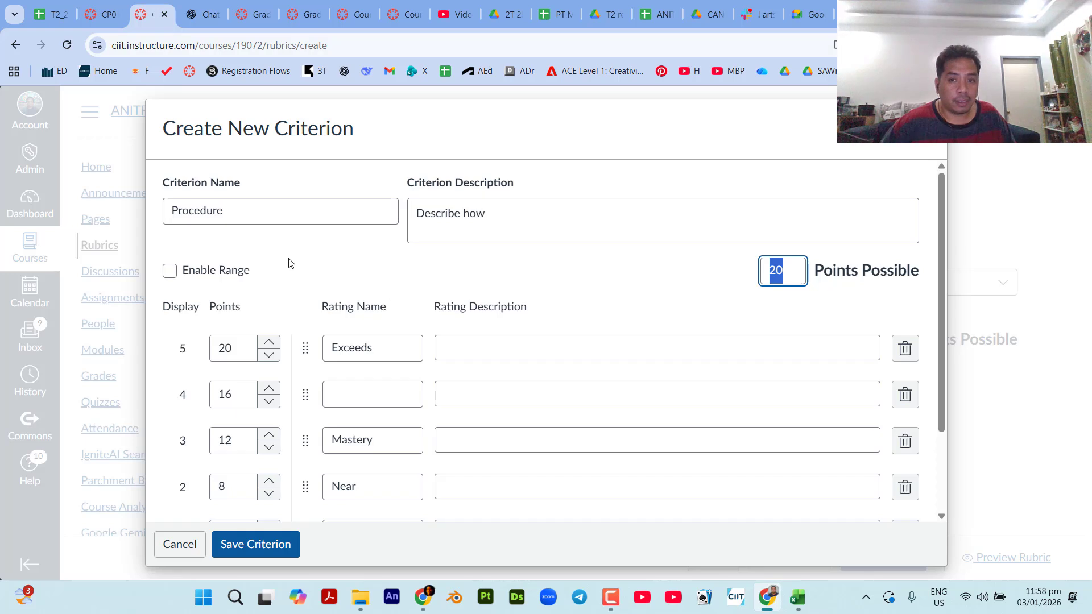
{"action": "key", "text": "ctrl"}
{"action": "key", "text": "ctrl"}
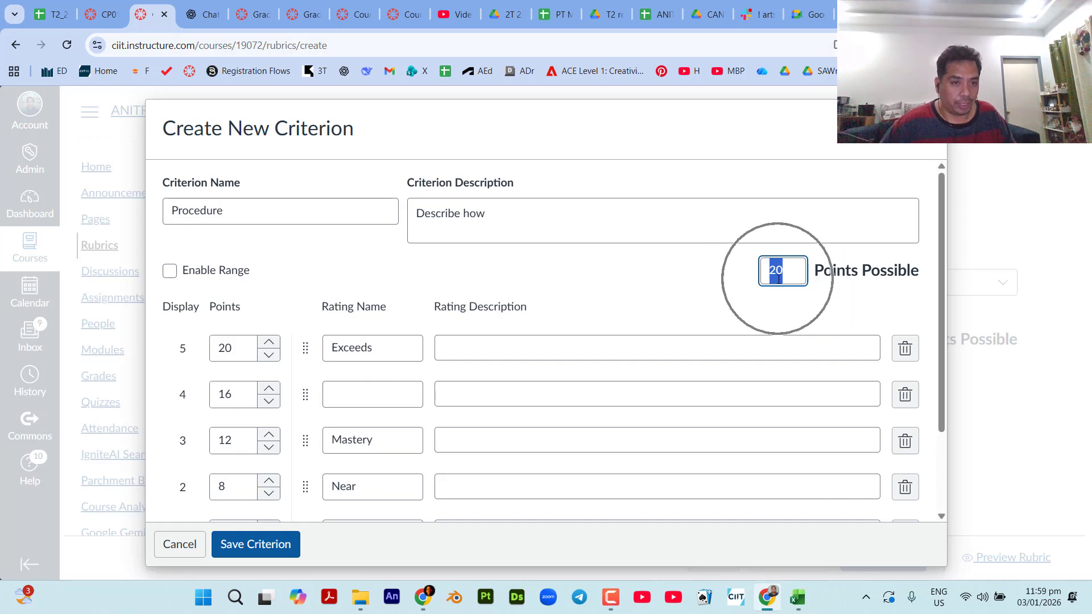
{"action": "key", "text": "ctrl"}
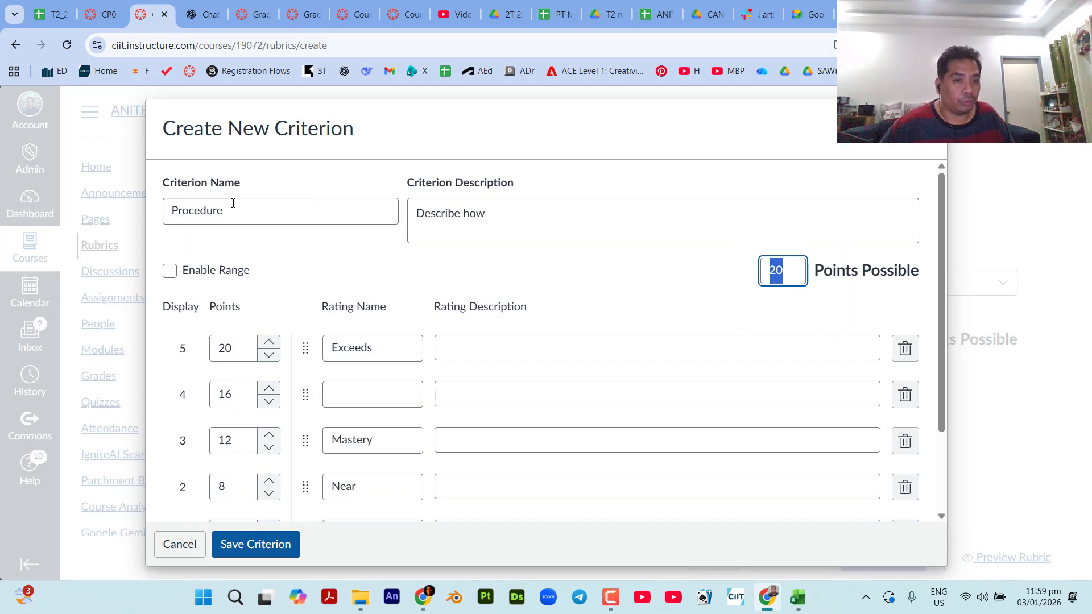
{"action": "key", "text": "ctrl"}
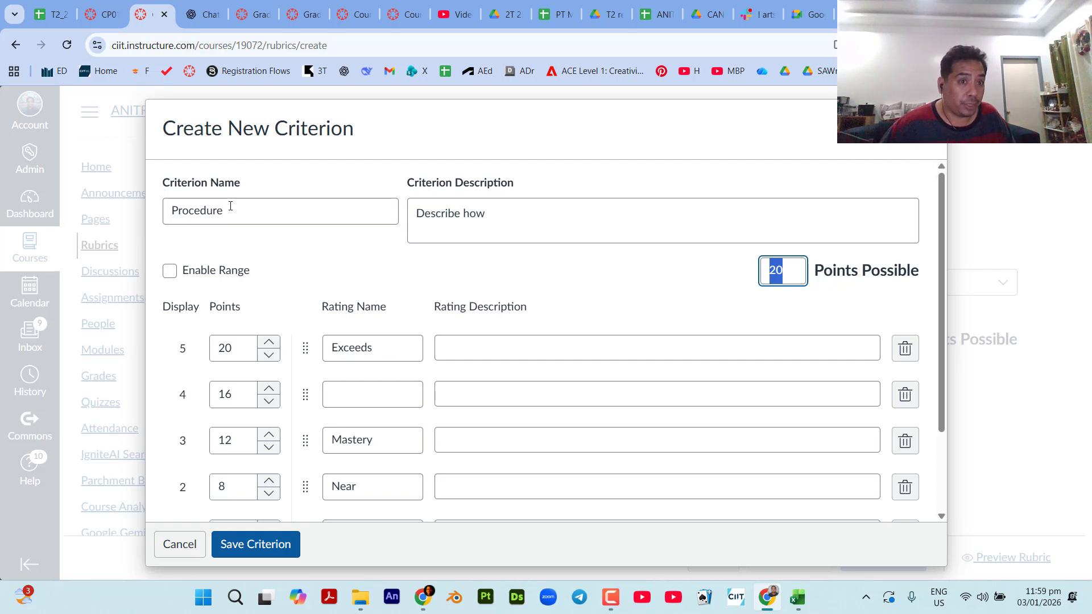
Switch back to ChatGPT and extend the prompt with "a 4 criterions".
{"action": "key", "text": "ctrl+Tab"}
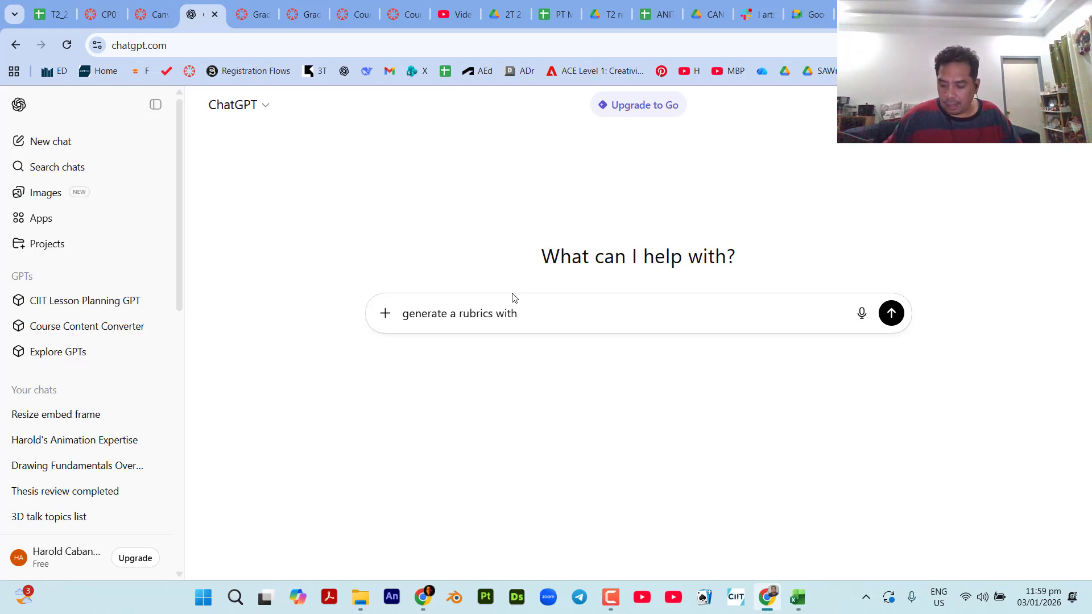
{"action": "type", "text": "a"}
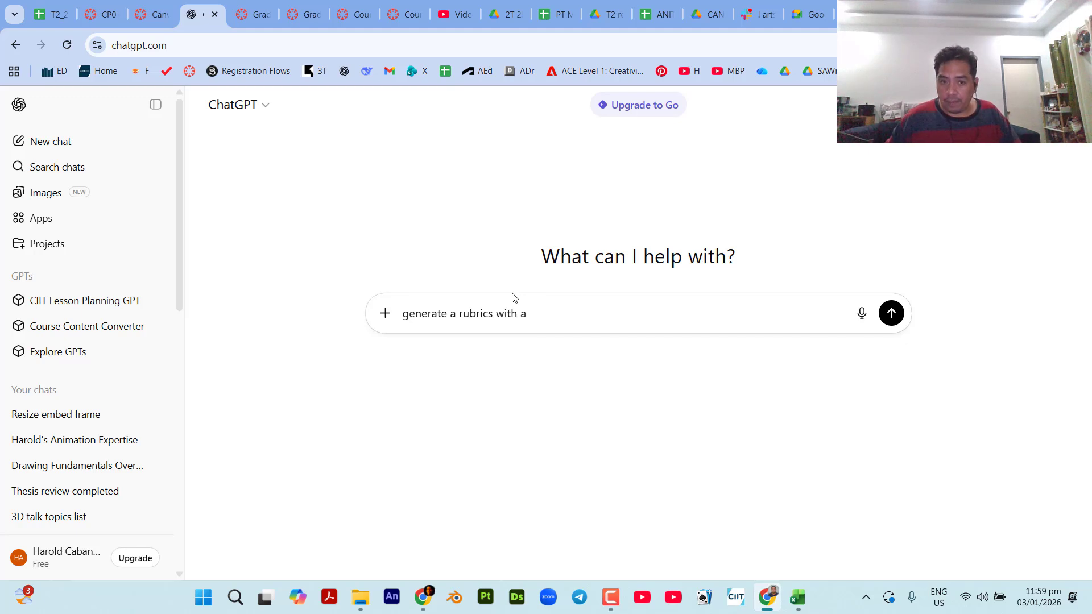
{"action": "type", "text": " 4 "}
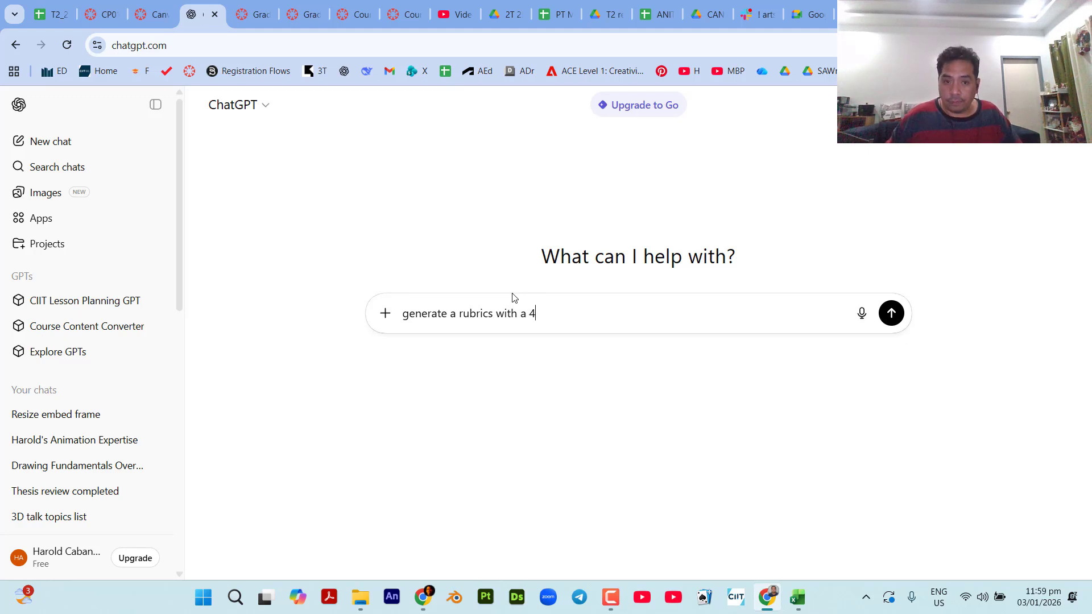
{"action": "type", "text": "crite"}
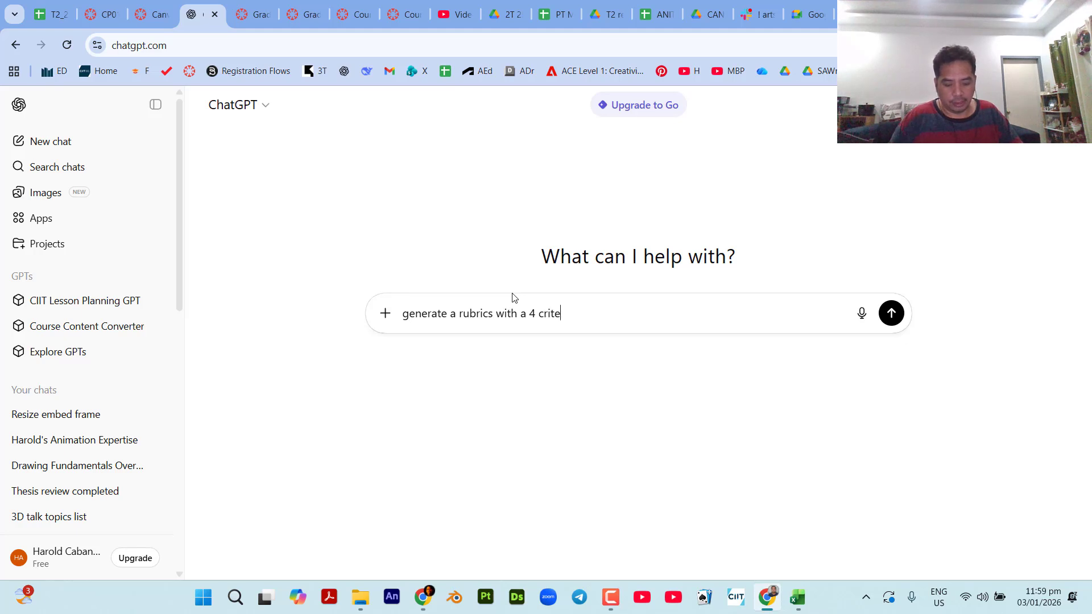
{"action": "type", "text": "rions"}
{"action": "key", "text": "BackSpace"}
{"action": "key", "text": "BackSpace"}
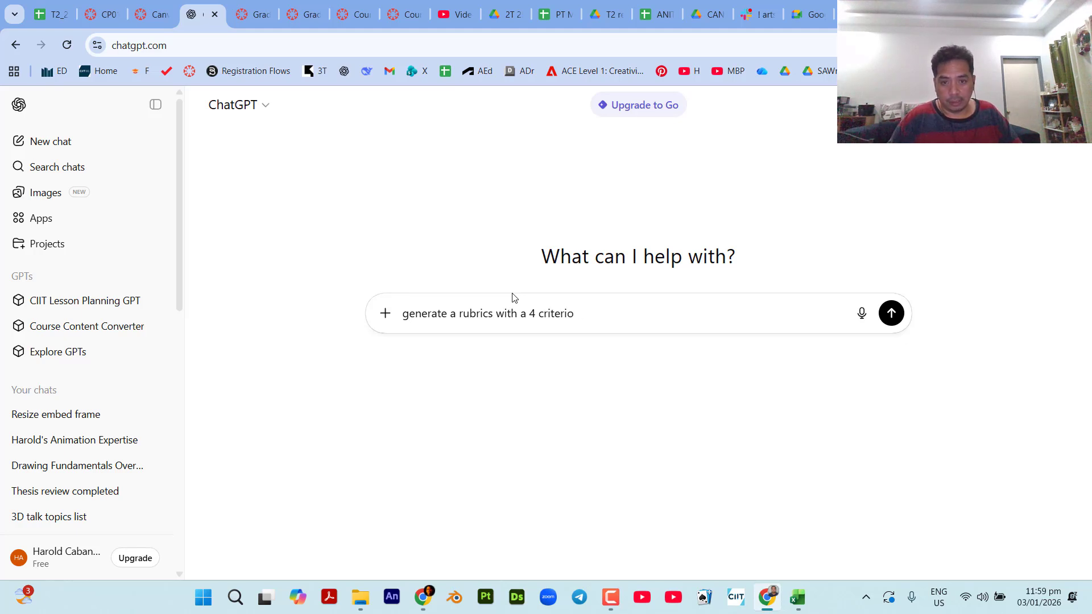
{"action": "type", "text": "ns, "}
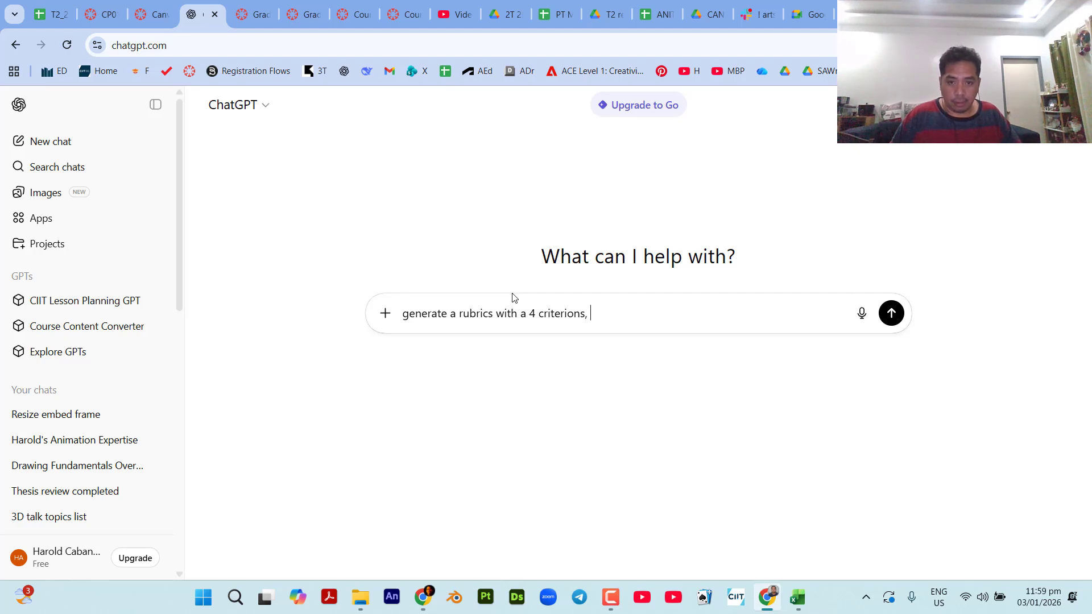
{"action": "key", "text": "BackSpace"}
{"action": "key", "text": "BackSpace"}
{"action": "type", "text": " ("}
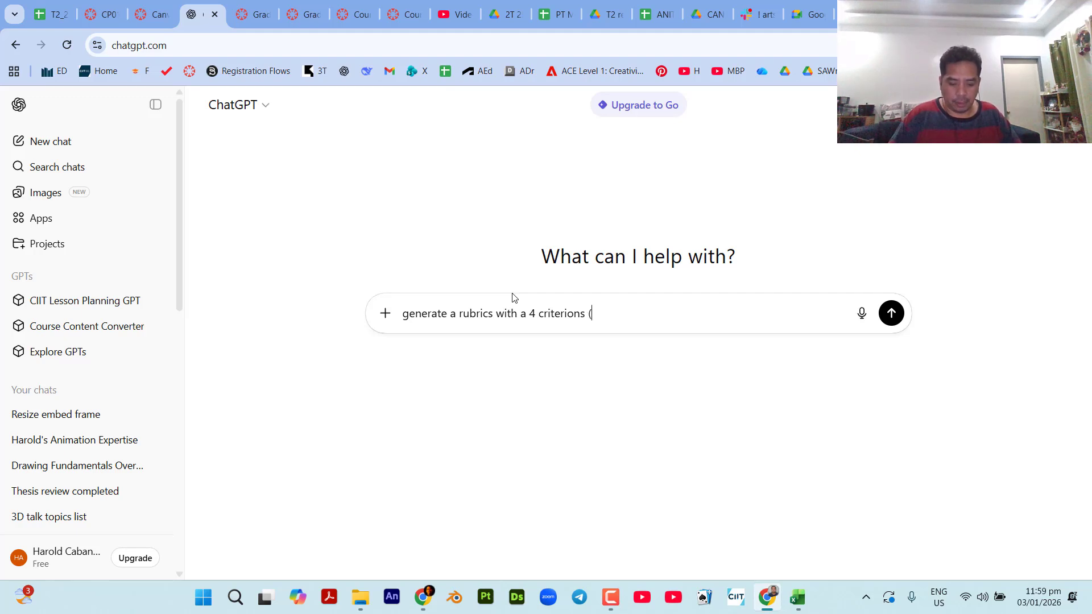
{"action": "type", "text": "incl"}
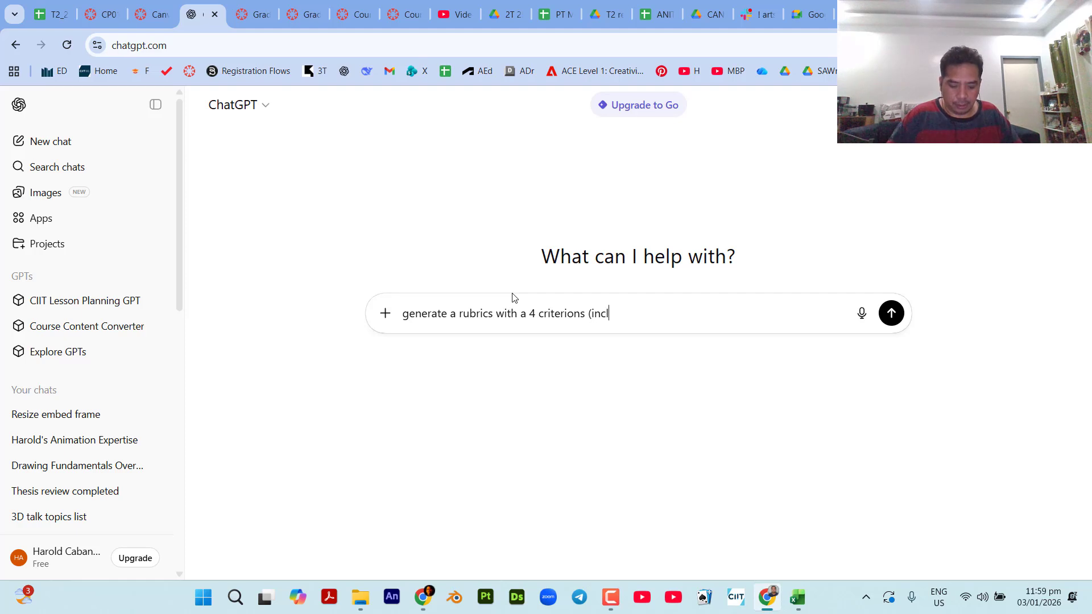
{"action": "type", "text": "ude desr"}
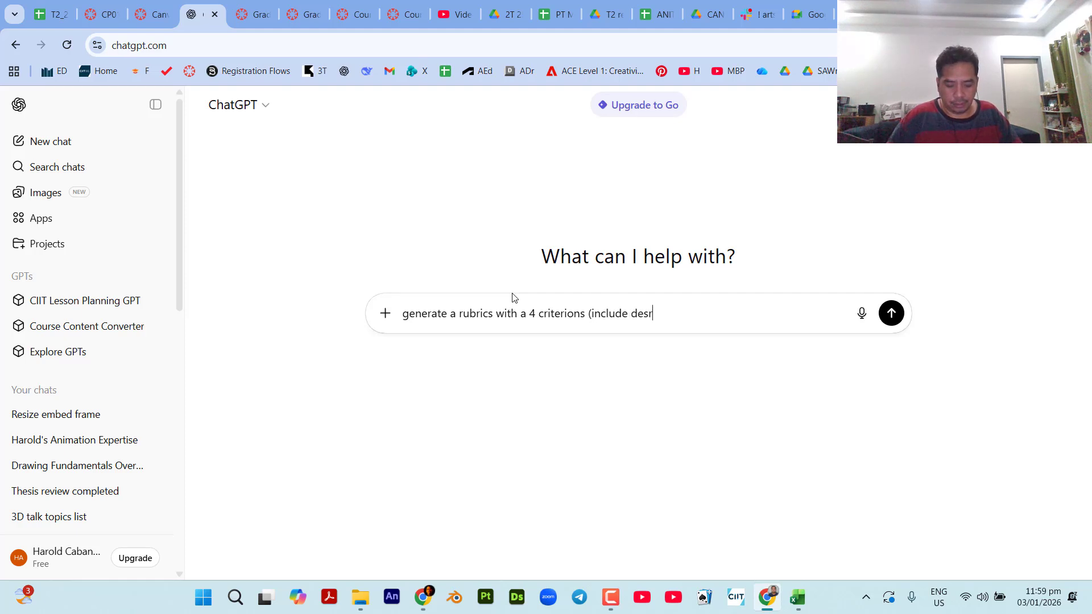
{"action": "key", "text": "BackSpace"}
{"action": "type", "text": "crip[tion"}
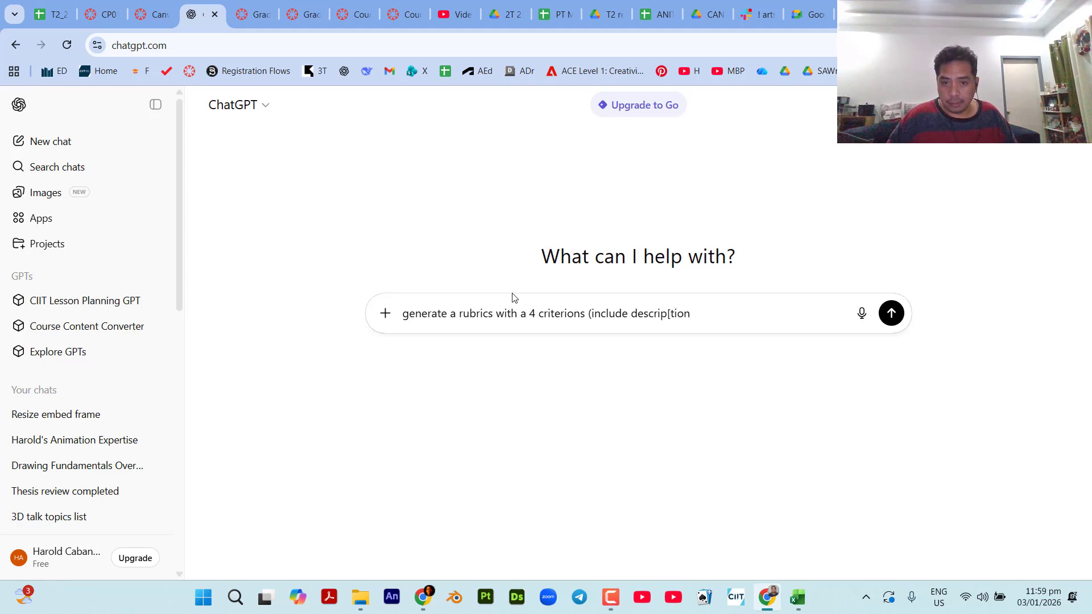
Add "(include description)" after "4 criterions" in the prompt.
{"action": "key", "text": "Left"}
{"action": "key", "text": "Left"}
{"action": "key", "text": "Left"}
{"action": "key", "text": "BackSpace"}
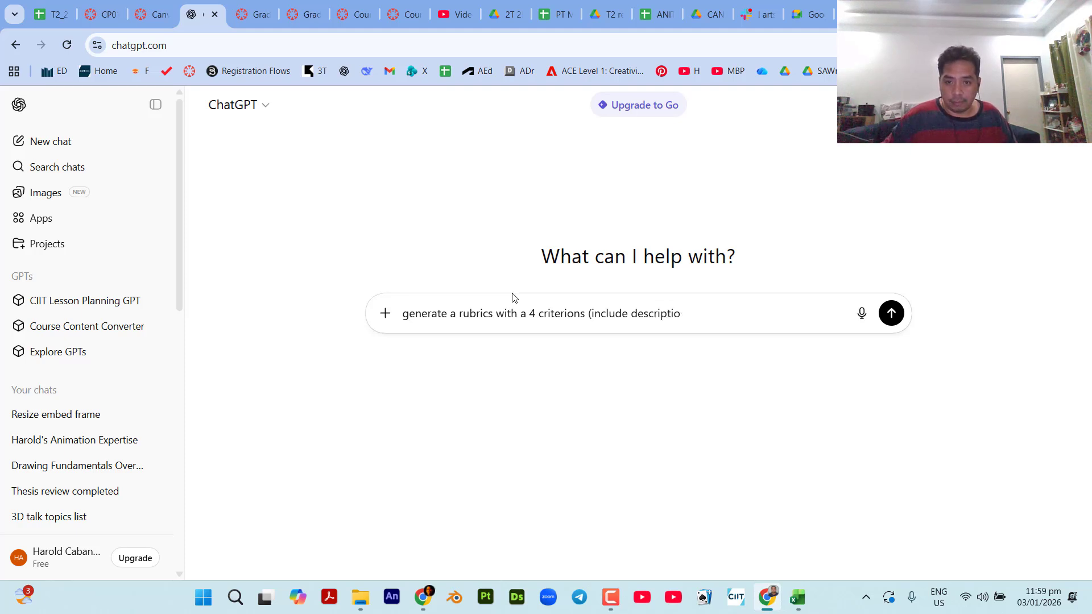
{"action": "key", "text": "End"}
{"action": "type", "text": "n"}
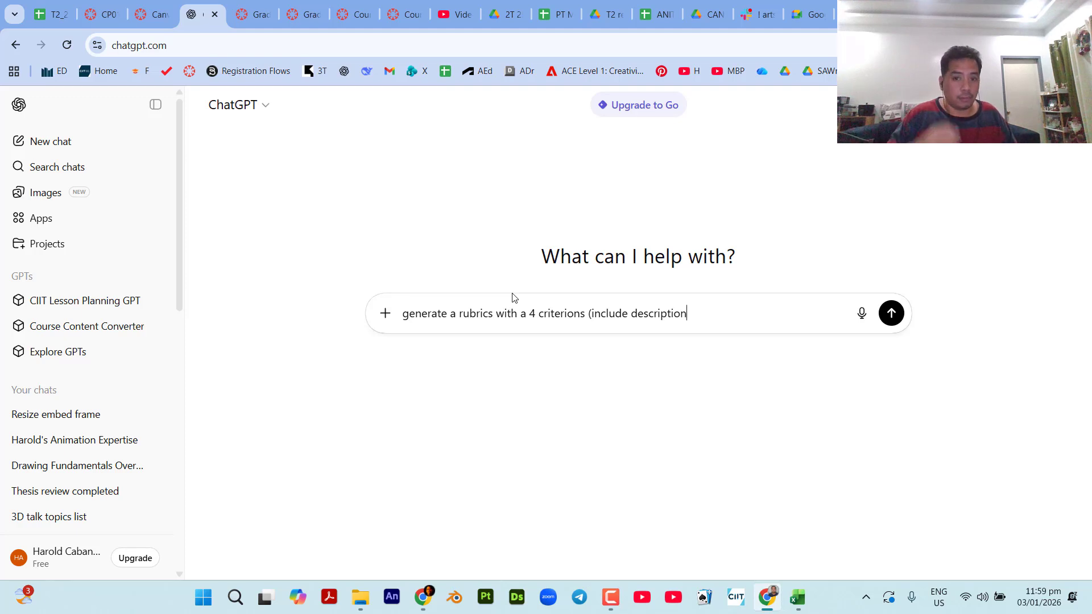
{"action": "type", "text": ")"}
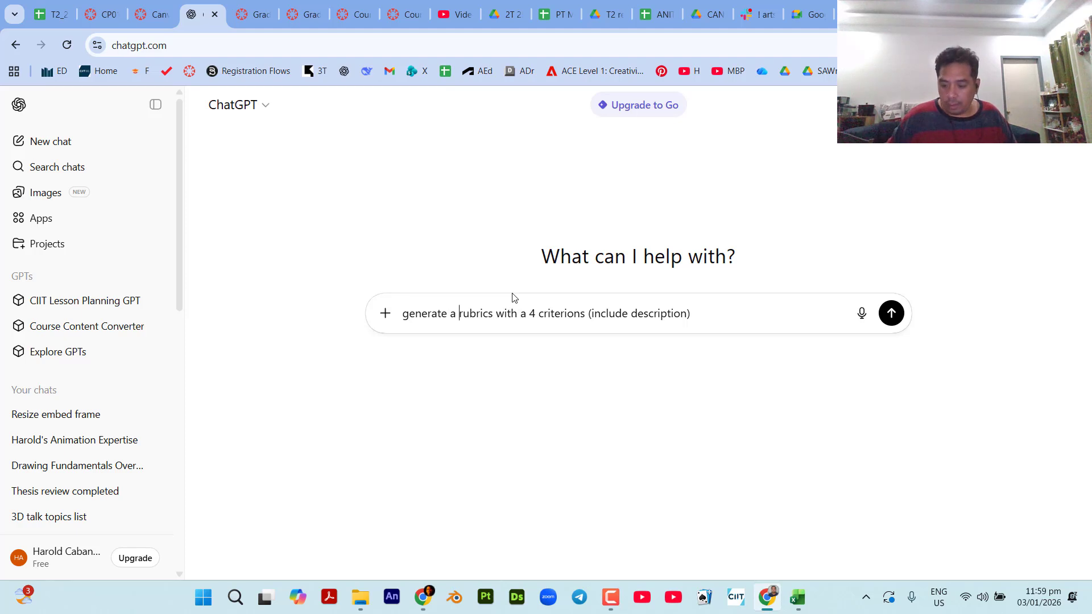
Reword the prompt's opening to "generate a 100 pts rubrics with:" and put "- 4 criterions (include description)" on its own line.
{"action": "type", "text": "100 pt"}
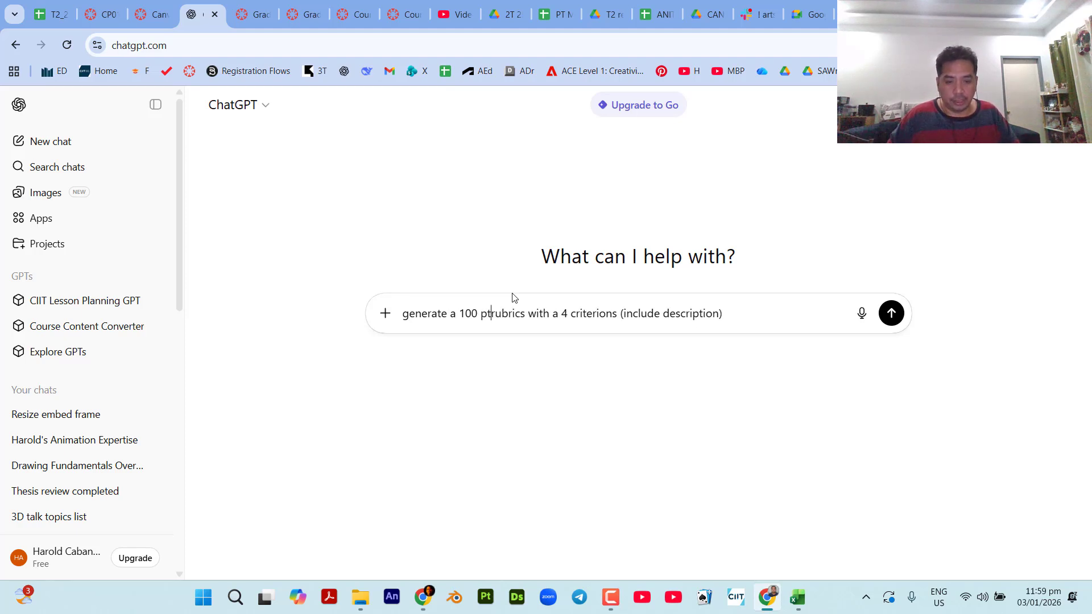
{"action": "type", "text": "s"}
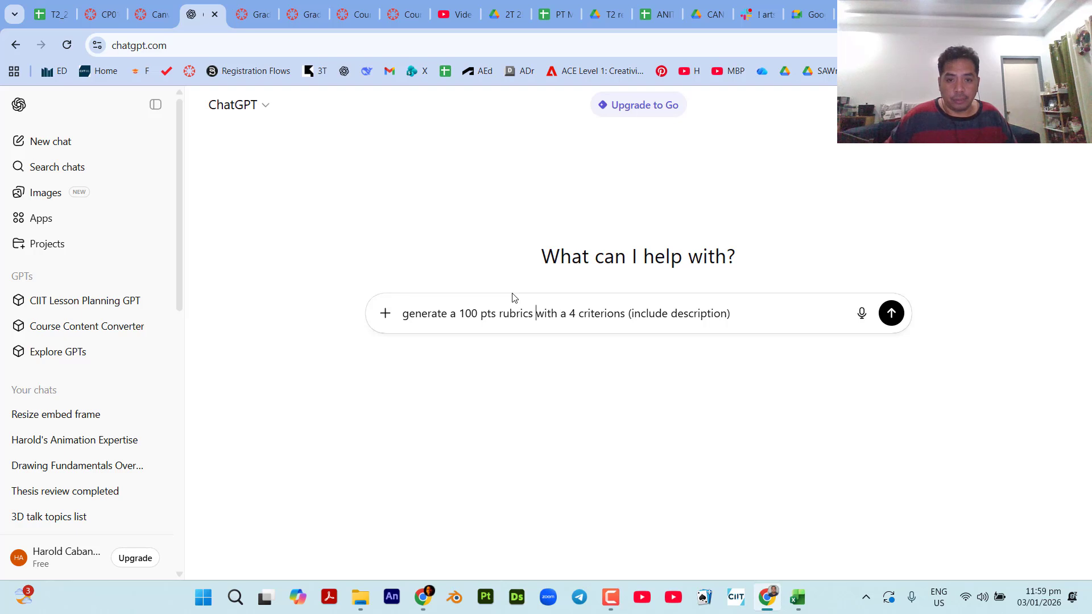
{"action": "key", "text": "BackSpace"}
{"action": "key", "text": "BackSpace"}
{"action": "key", "text": "BackSpace"}
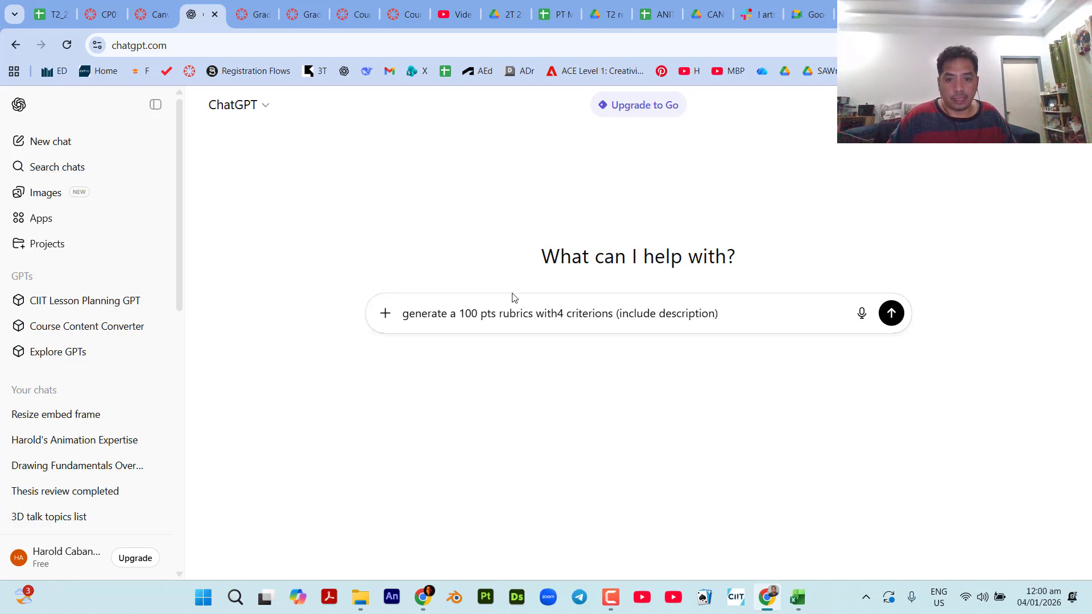
{"action": "type", "text": ":"}
{"action": "key", "text": "shift+Return"}
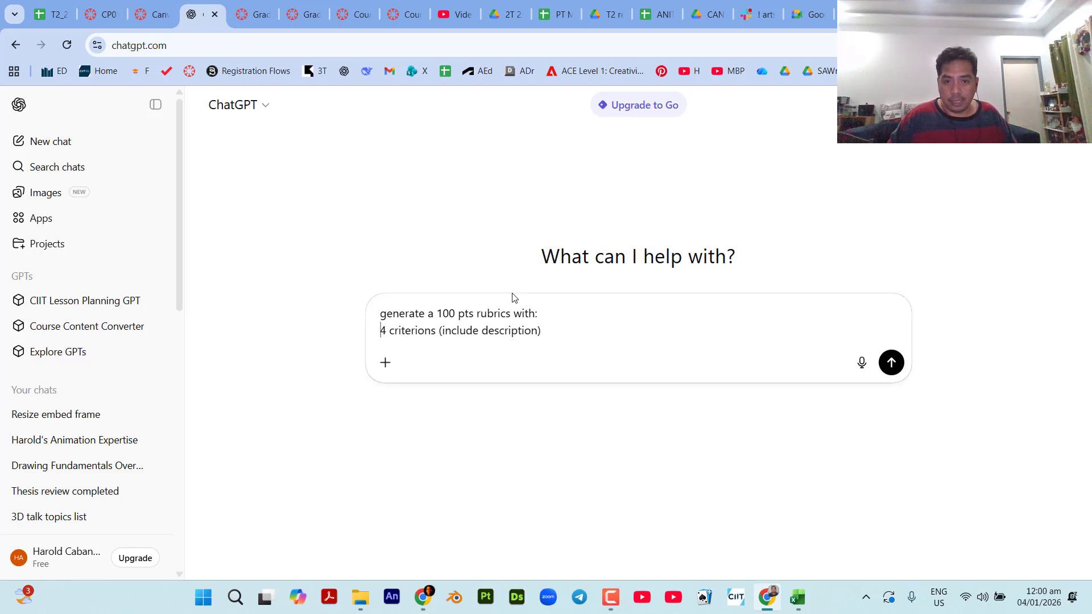
{"action": "type", "text": "-"}
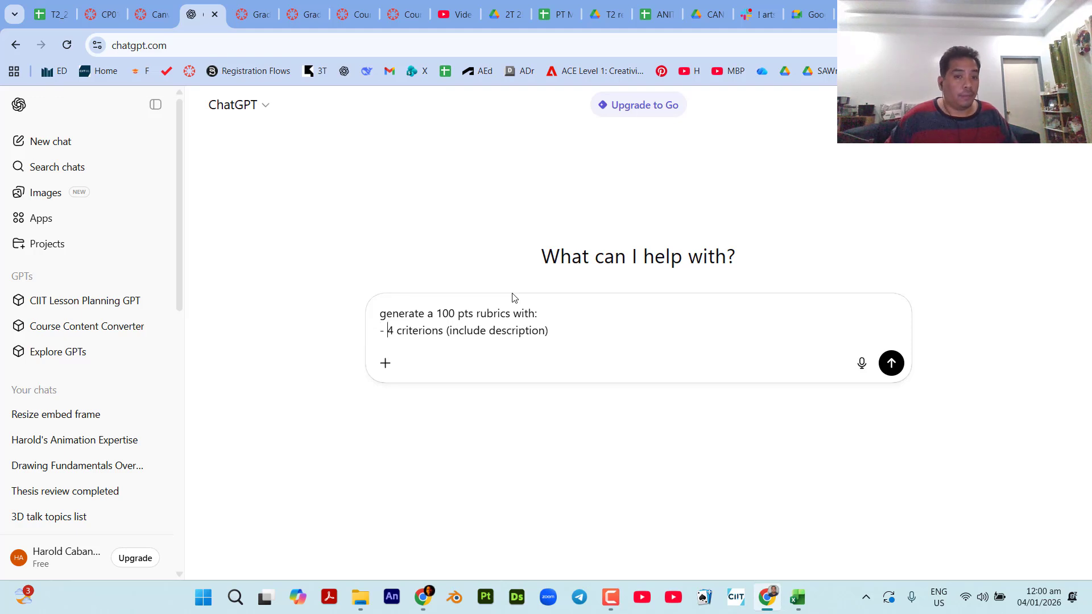
Duplicate the "- 4 criterions (include description)" line onto a new line of the prompt.
{"action": "key", "text": "shift+Right"}
{"action": "key", "text": "shift+Right"}
{"action": "key", "text": "shift+Right"}
{"action": "key", "text": "shift+Right"}
{"action": "key", "text": "shift+Right"}
{"action": "key", "text": "shift+Right"}
{"action": "key", "text": "shift+Right"}
{"action": "key", "text": "shift+Right"}
{"action": "key", "text": "shift+Right"}
{"action": "key", "text": "shift+Right"}
{"action": "key", "text": "shift+Right"}
{"action": "key", "text": "shift+Right"}
{"action": "key", "text": "shift+Right"}
{"action": "key", "text": "shift+Right"}
{"action": "key", "text": "shift+Right"}
{"action": "key", "text": "shift+Right"}
{"action": "key", "text": "shift+Right"}
{"action": "key", "text": "shift+Right"}
{"action": "key", "text": "shift+Right"}
{"action": "key", "text": "shift+Right"}
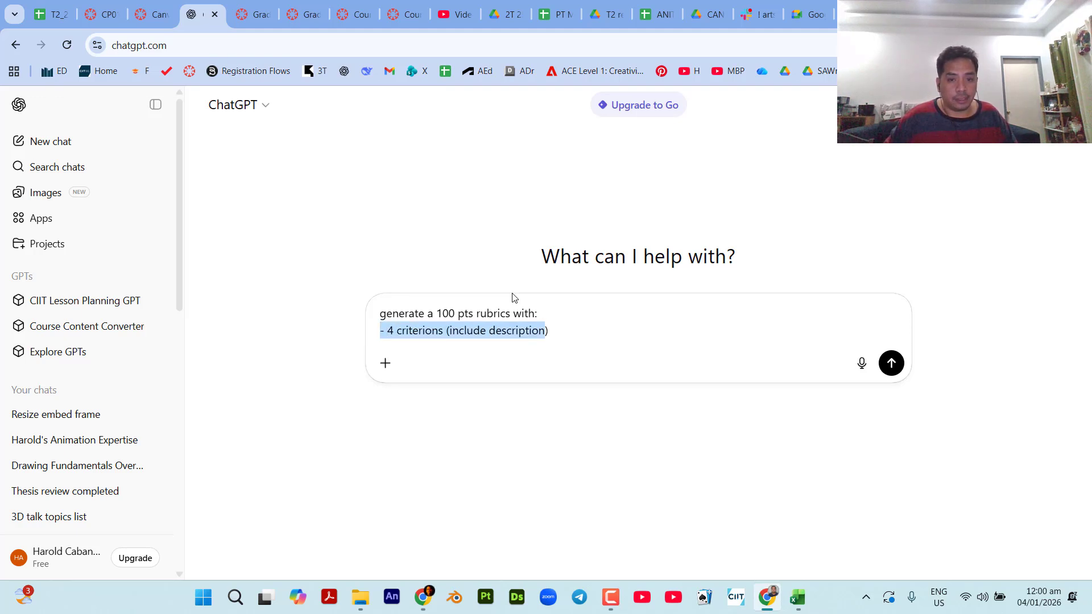
{"action": "key", "text": "ctrl+c"}
{"action": "key", "text": "End"}
{"action": "key", "text": "ctrl+v"}
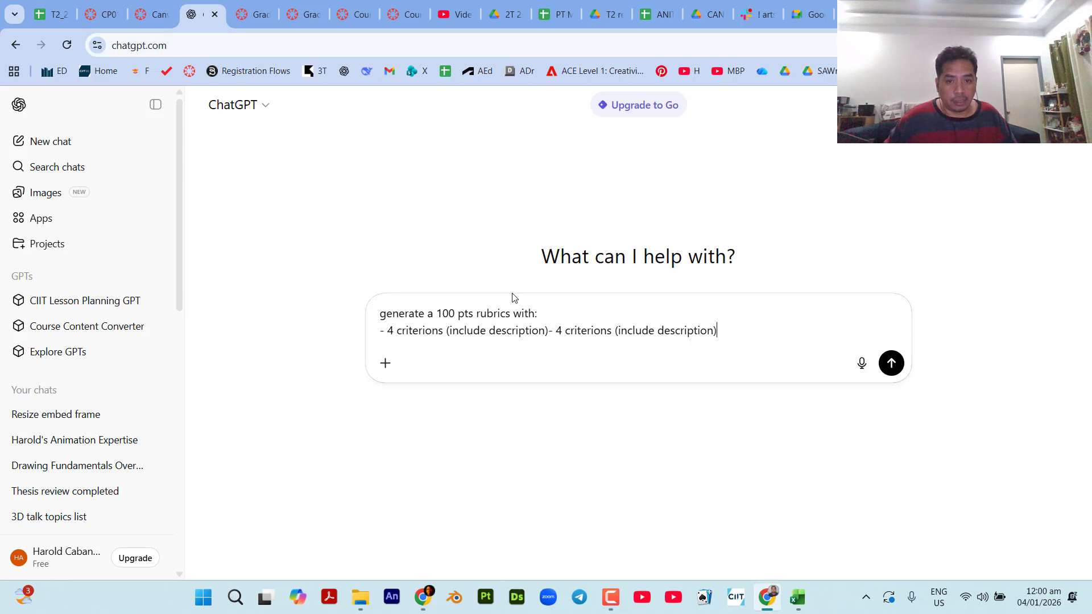
{"action": "key", "text": "Left"}
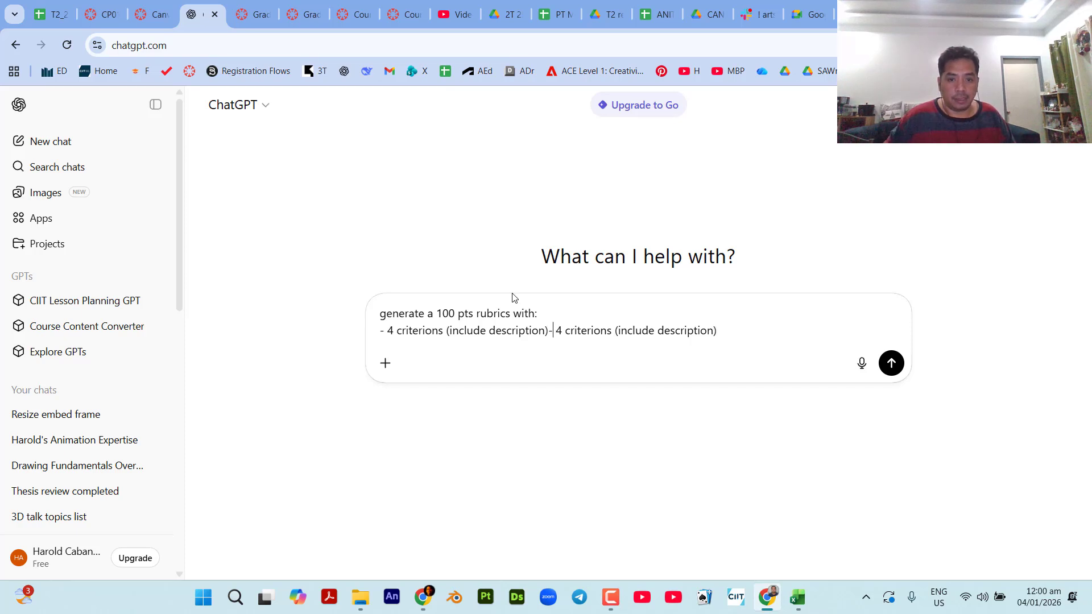
{"action": "key", "text": "shift+Return"}
Reword the duplicated prompt line to "- 5 rating (include description)".
{"action": "key", "text": "shift+Right"}
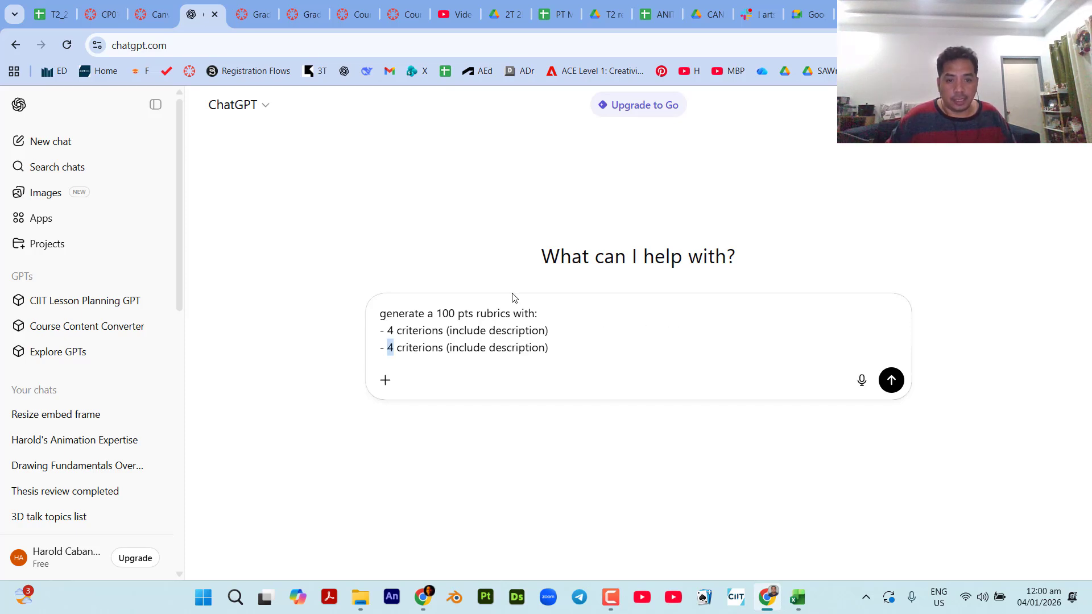
{"action": "type", "text": "5"}
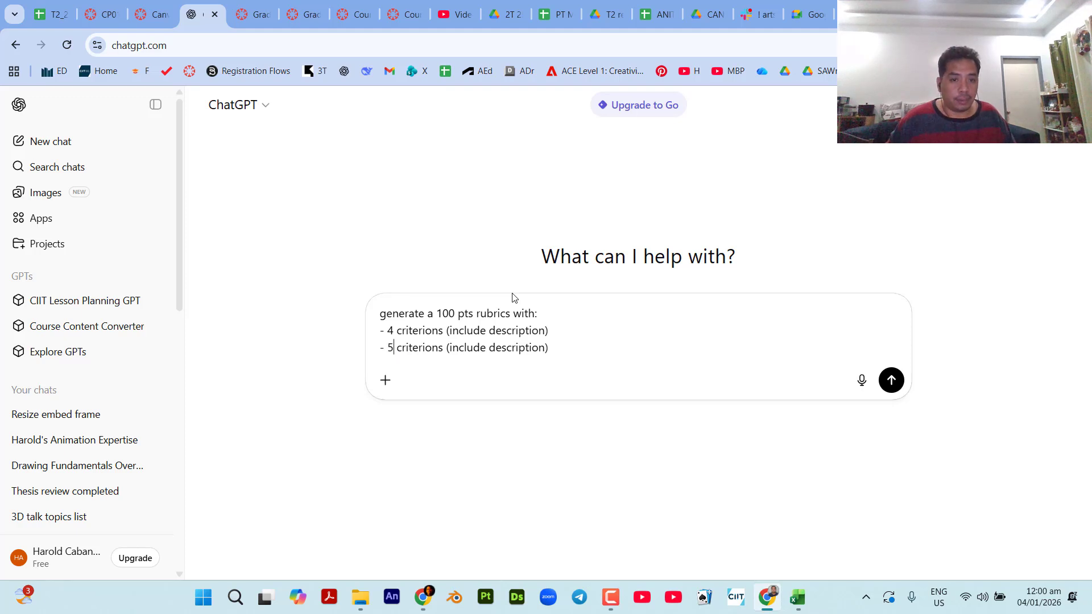
{"action": "key", "text": "ctrl+shift+Right"}
{"action": "key", "text": "shift+Left"}
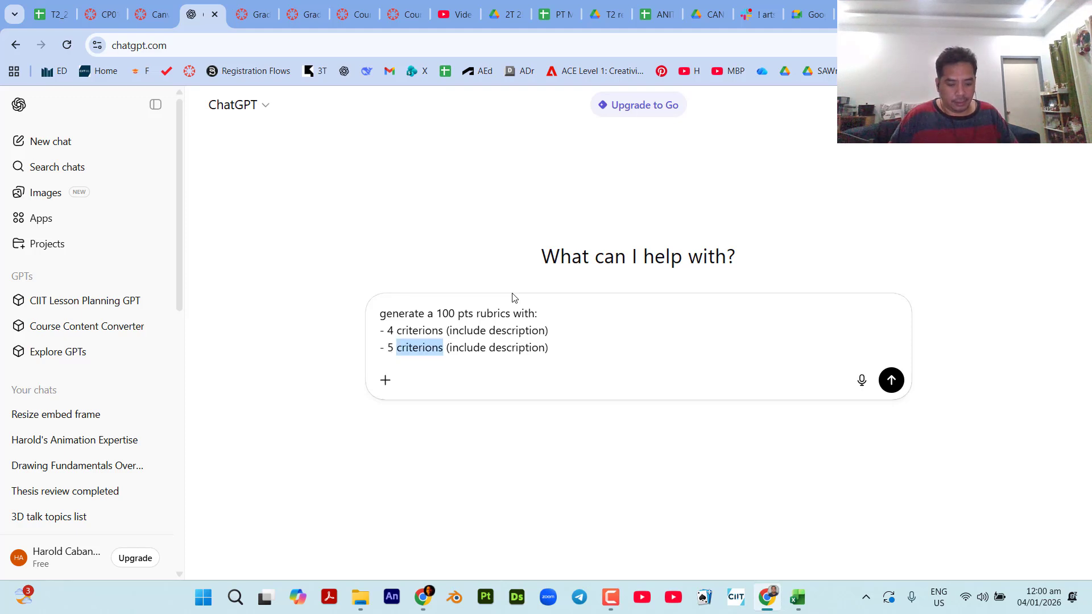
{"action": "type", "text": "rating"}
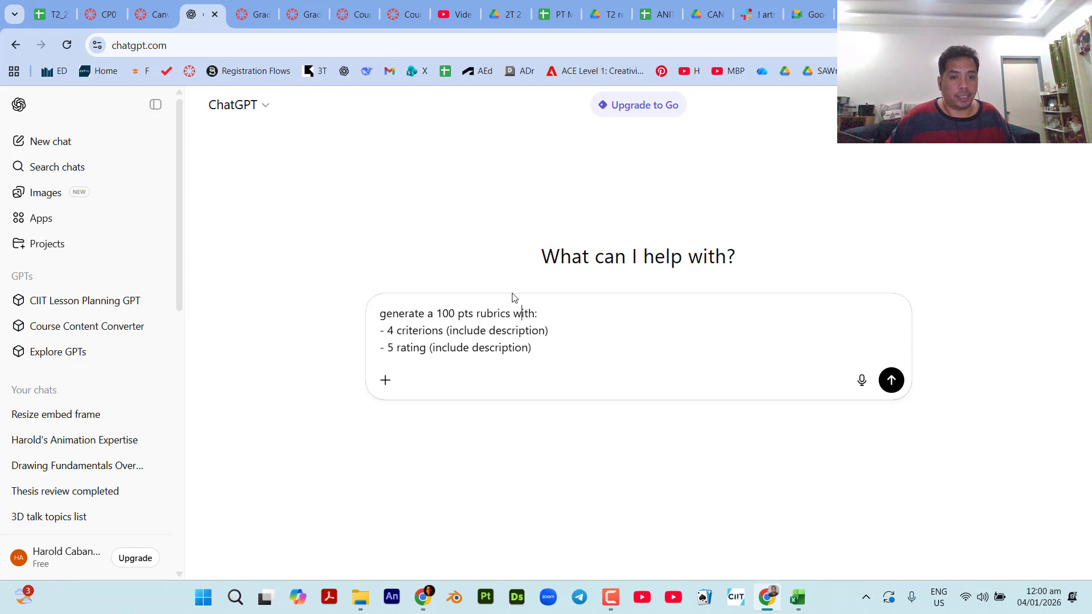
Insert "for creating a 3d model object in maya" before "with:" in the prompt's first line and submit the prompt.
{"action": "type", "text": "ro"}
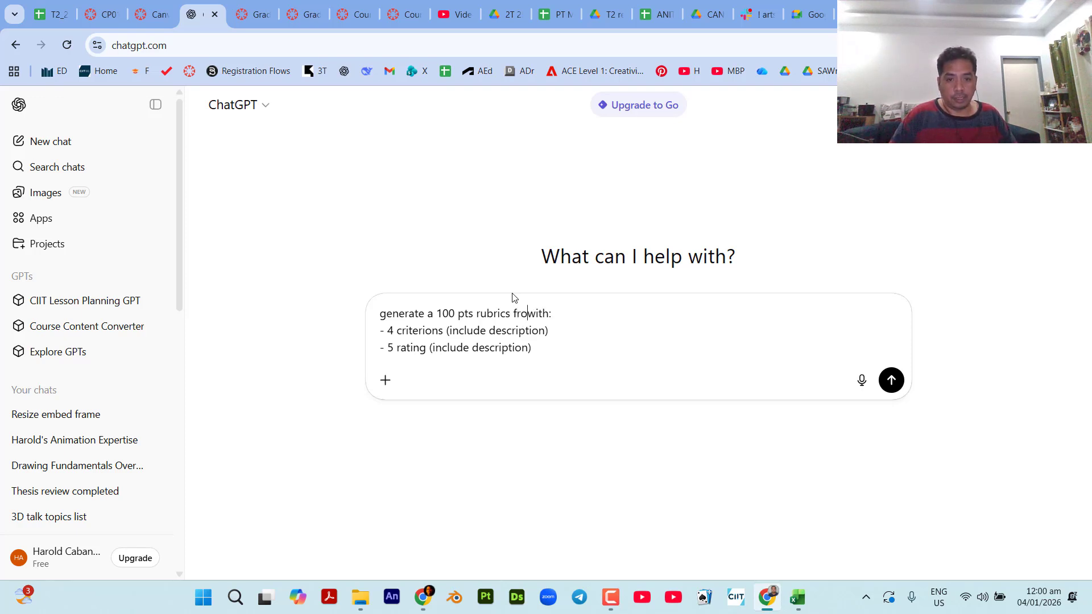
{"action": "key", "text": "BackSpace"}
{"action": "key", "text": "BackSpace"}
{"action": "type", "text": "or creating a 3"}
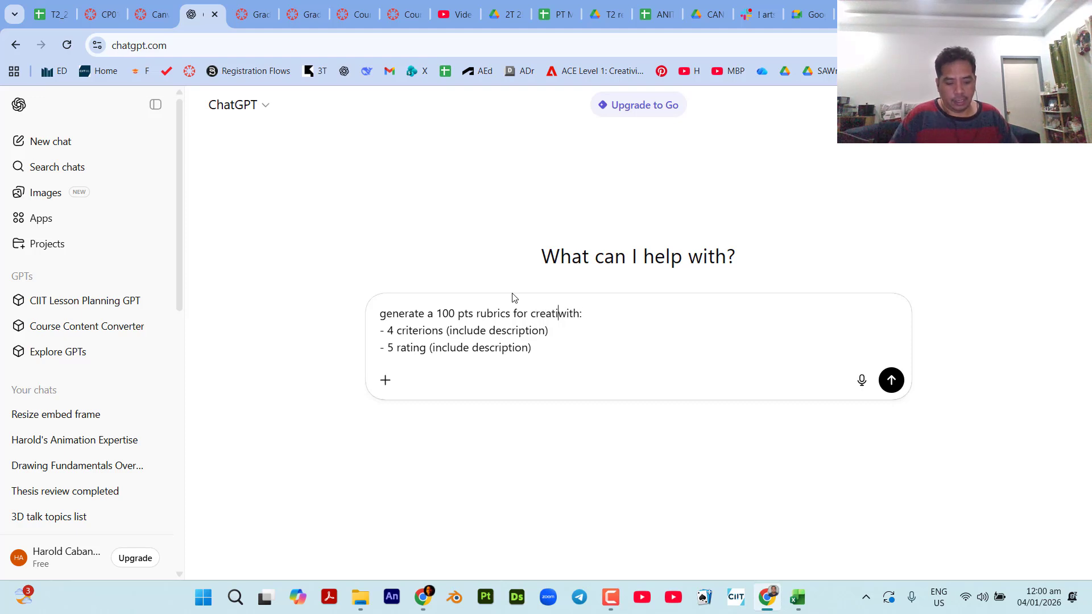
{"action": "type", "text": "d model "}
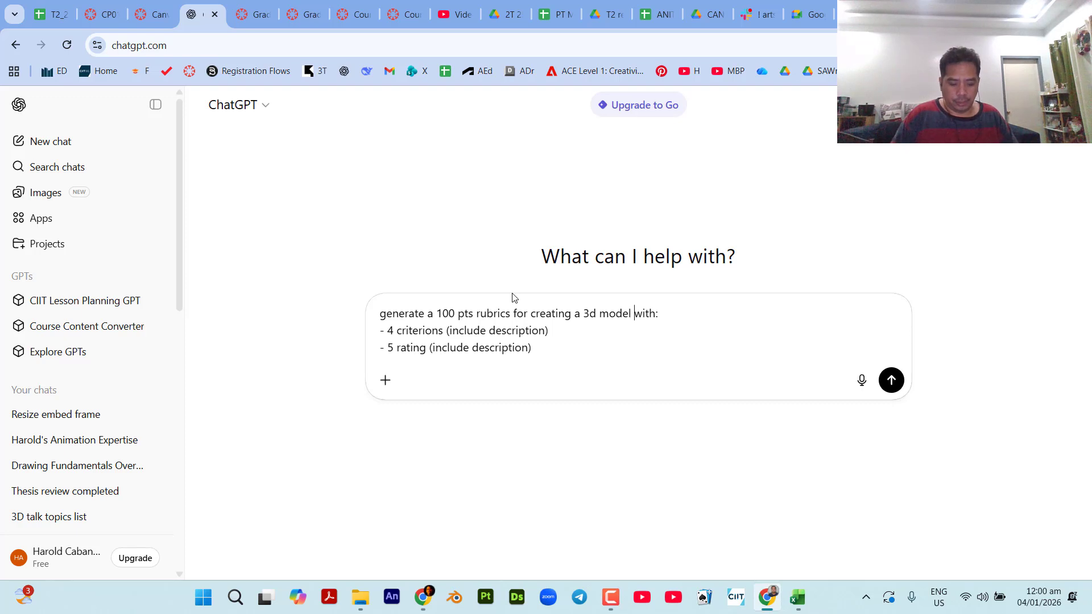
{"action": "type", "text": "object in m"}
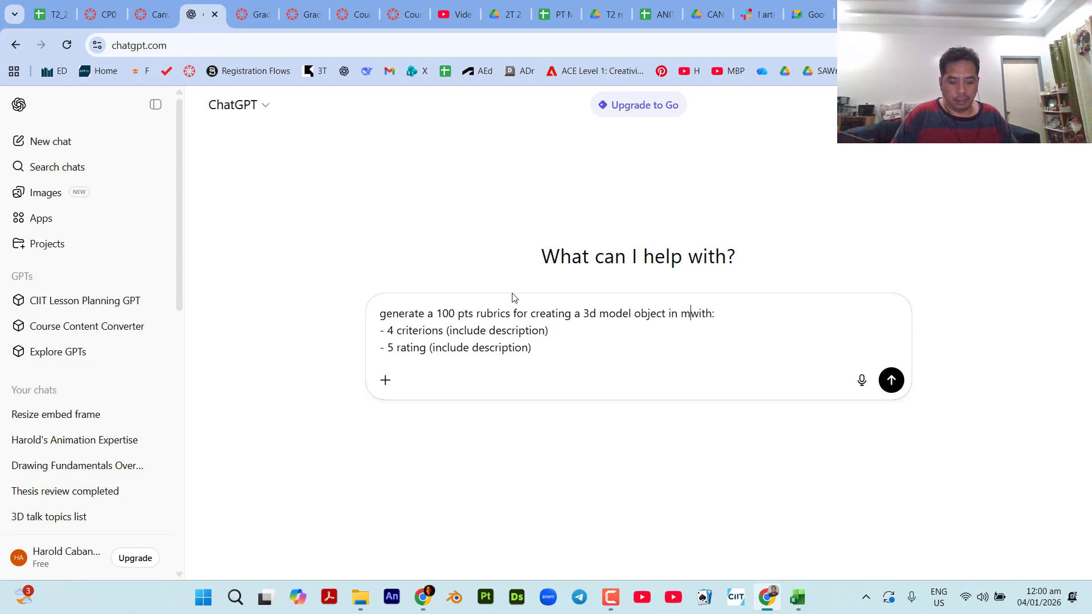
{"action": "type", "text": "aya"}
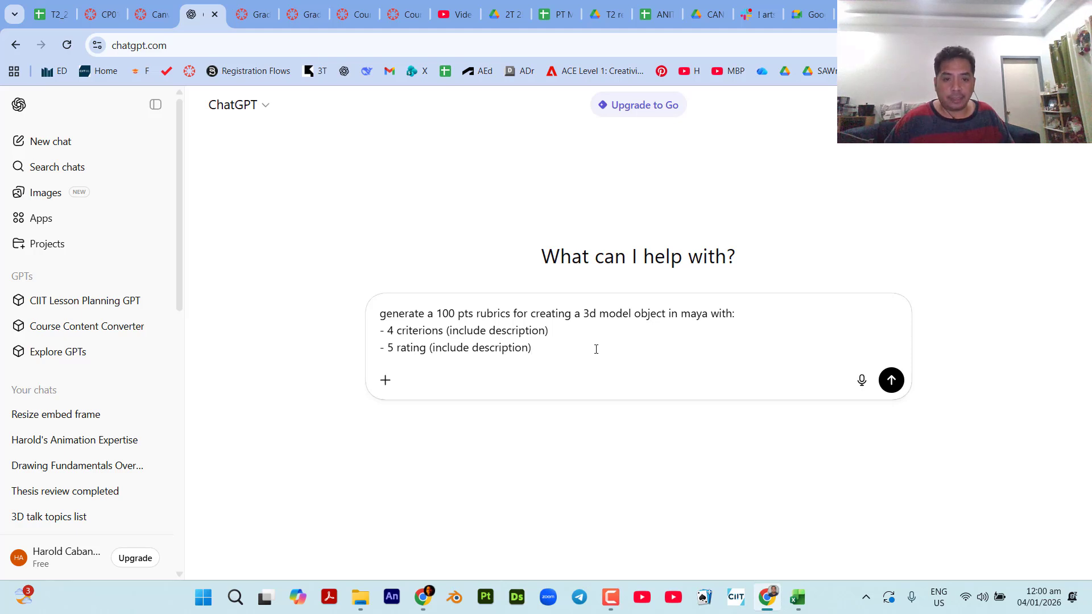
{"action": "key", "text": "Return"}
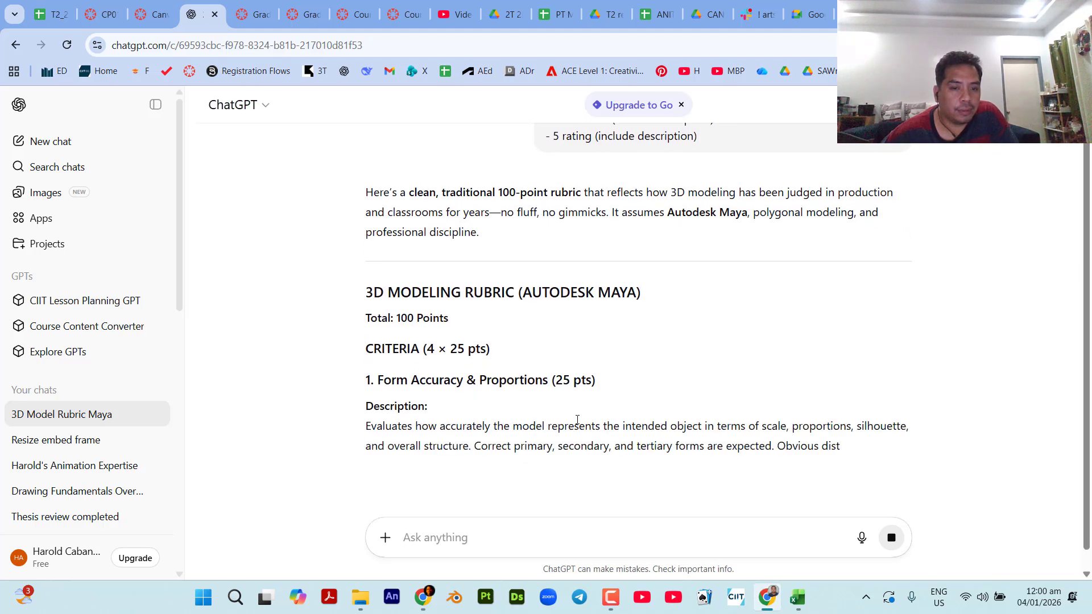
Stop the response, edit the sent prompt to add the line "in table format", and resend it.
{"action": "scroll", "coordinate": [591, 419], "scroll_direction": "down", "scroll_amount": 2}
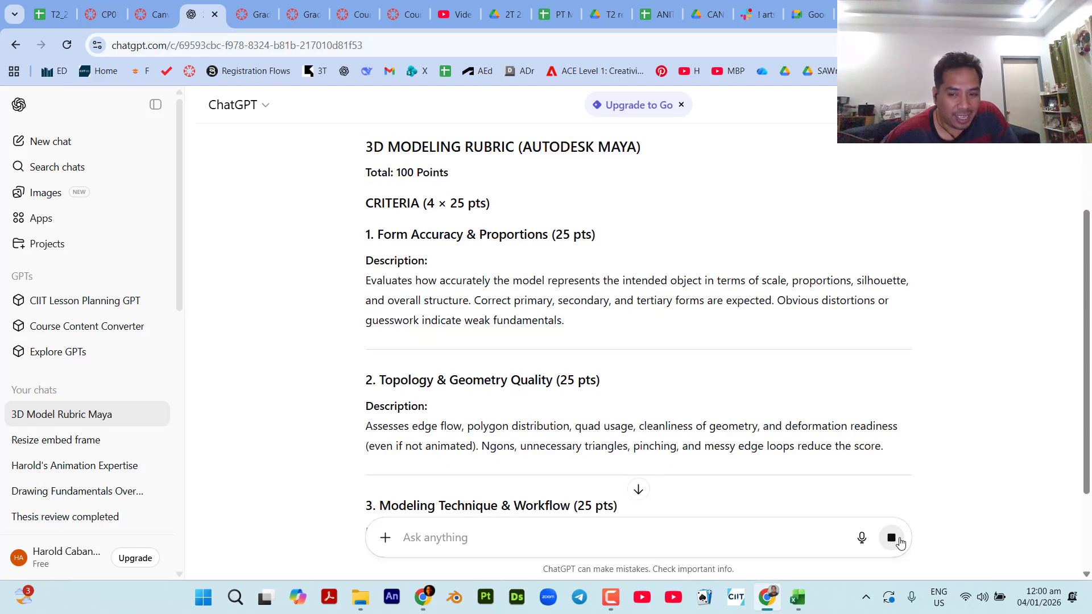
{"action": "left_click", "coordinate": [892, 538]}
{"action": "scroll", "coordinate": [821, 441], "scroll_direction": "up", "scroll_amount": 3}
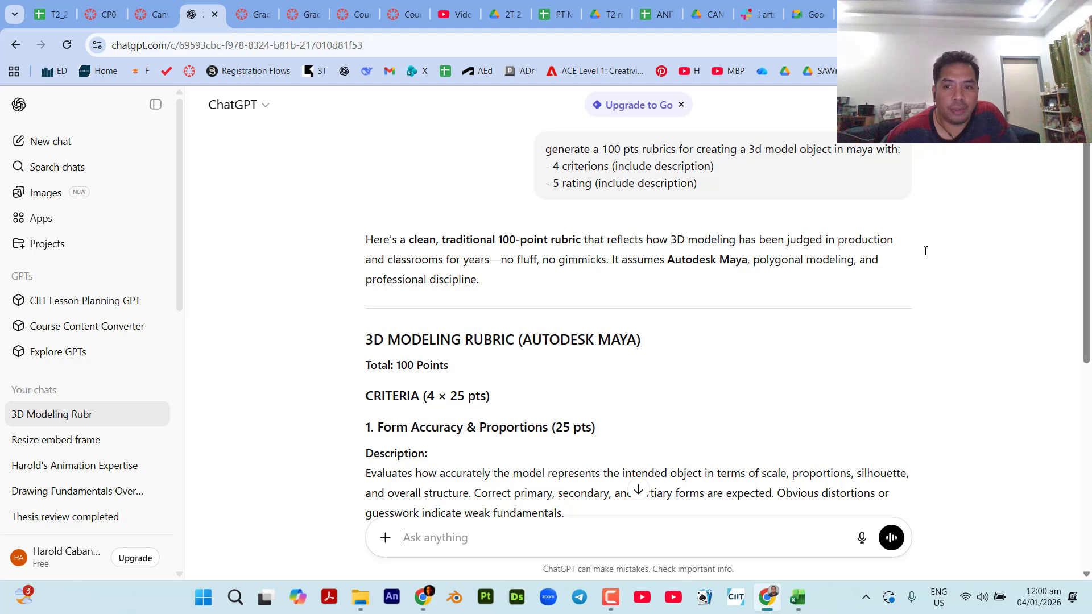
{"action": "mouse_move", "coordinate": [771, 199]}
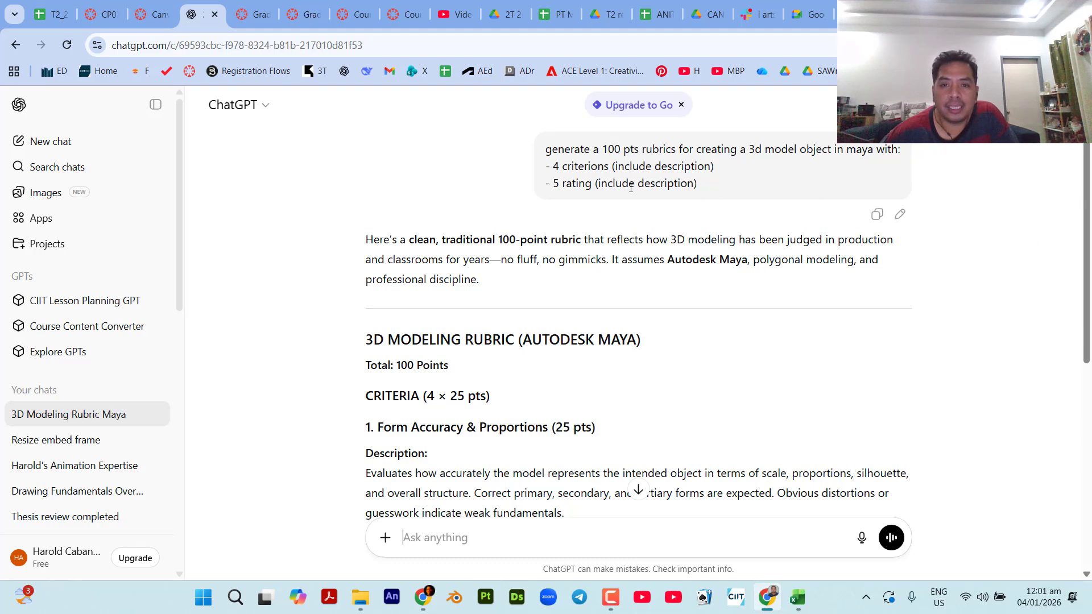
{"action": "left_click", "coordinate": [900, 216]}
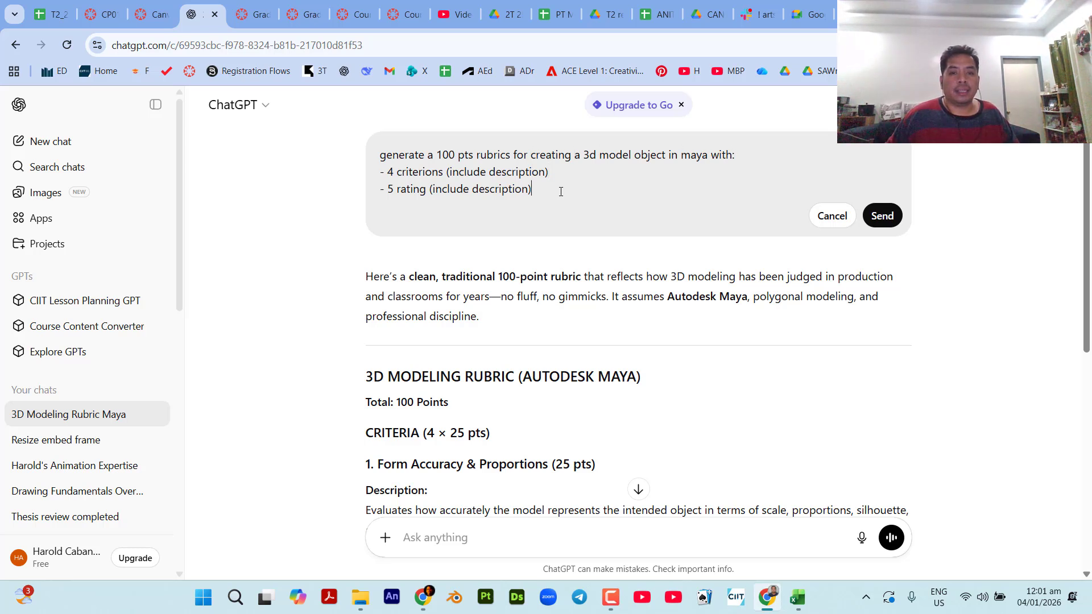
{"action": "key", "text": "shift+Return"}
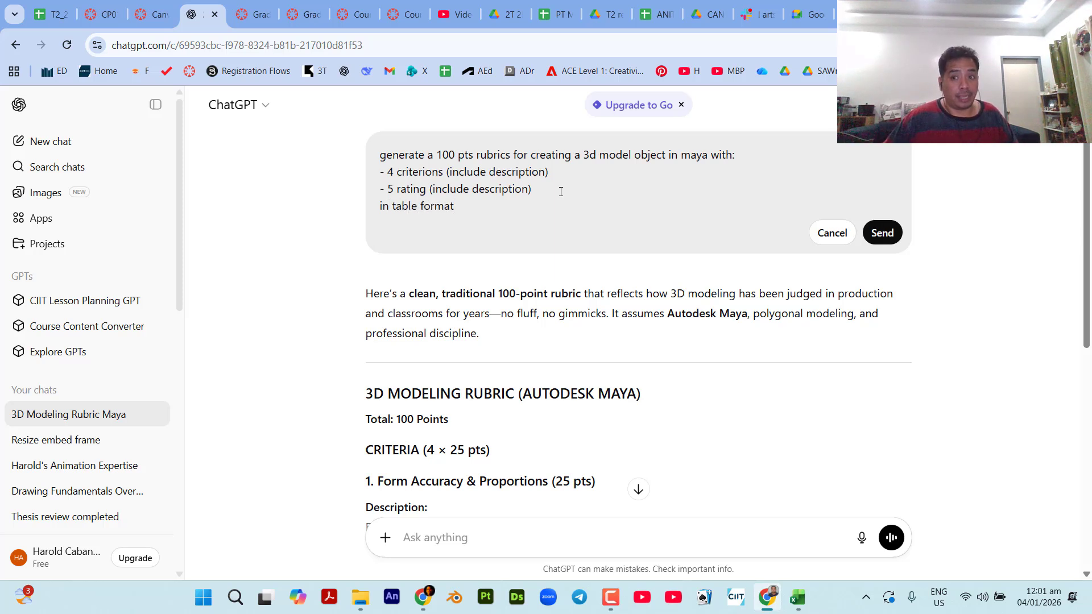
{"action": "left_click", "coordinate": [882, 233]}
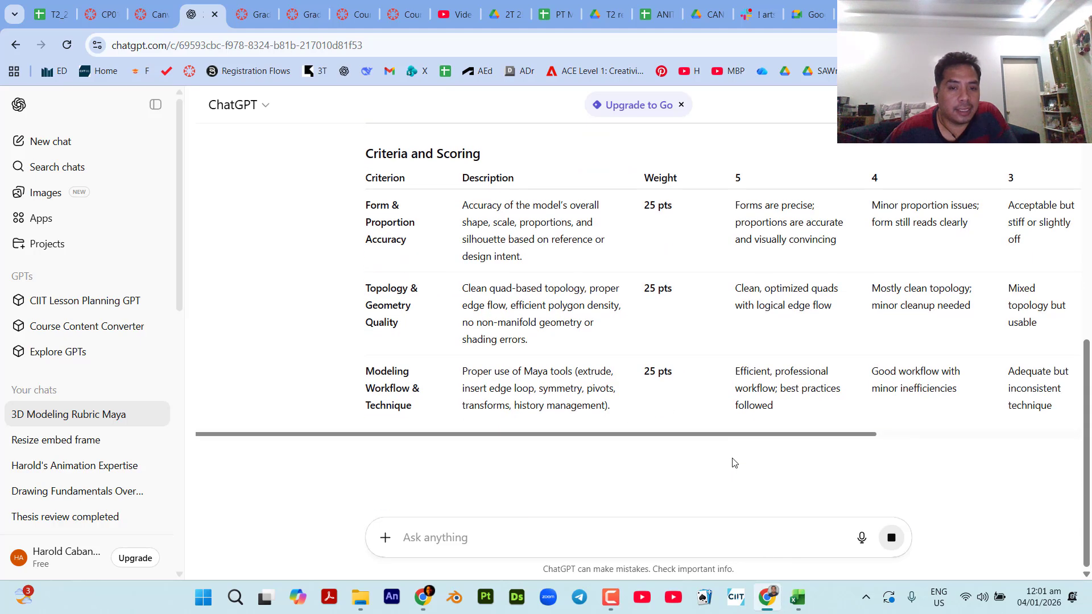
Switch to the Canvas rubric page and check the open criterion form, keeping the rubric editor open.
{"action": "left_click", "coordinate": [106, 5]}
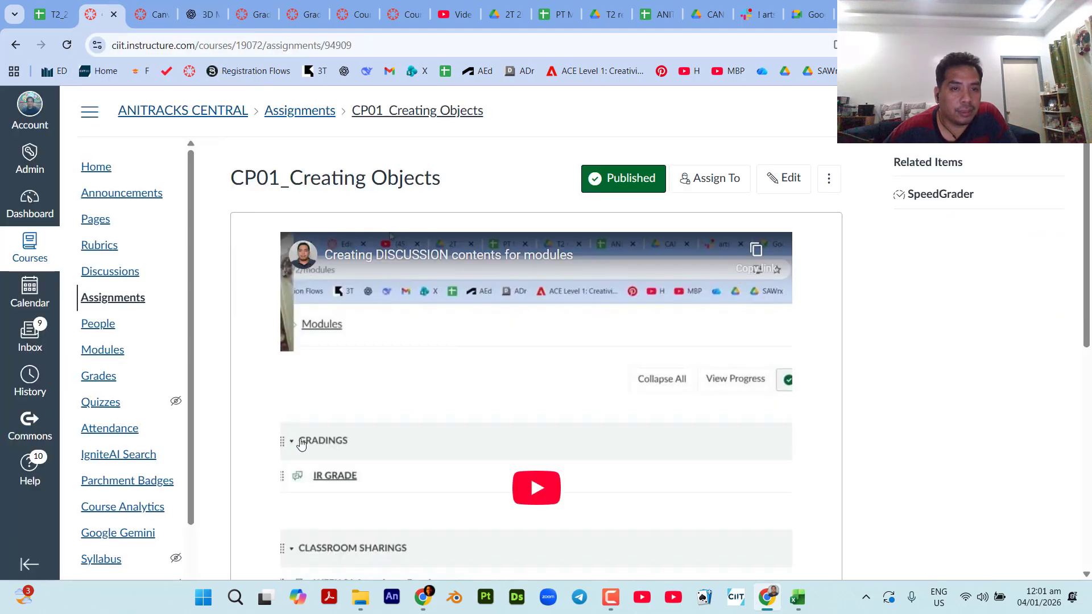
{"action": "left_click", "coordinate": [191, 10]}
{"action": "left_click", "coordinate": [150, 8]}
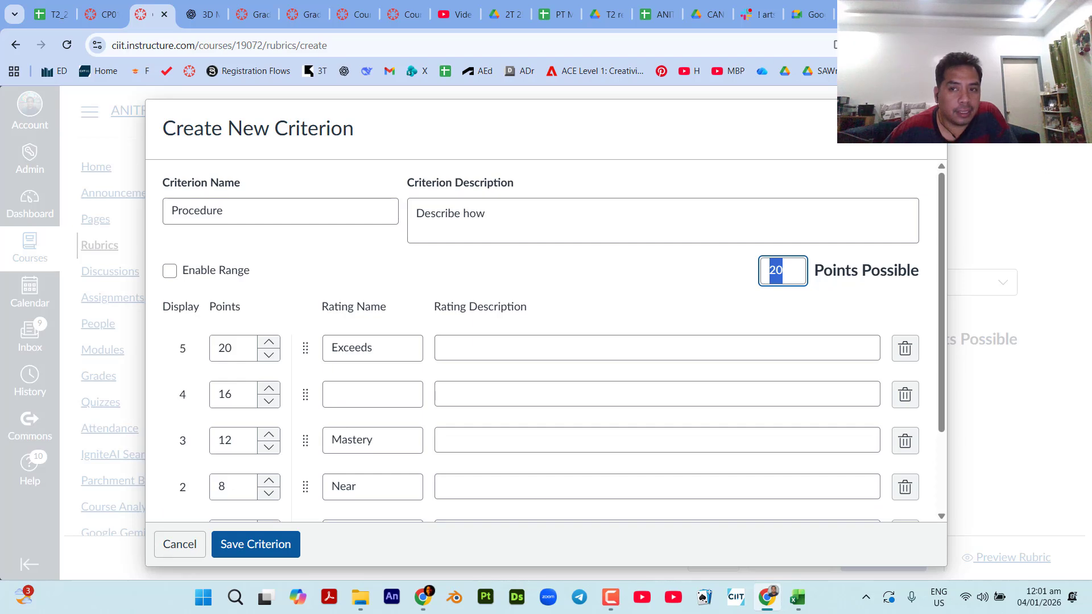
{"action": "key", "text": "Escape"}
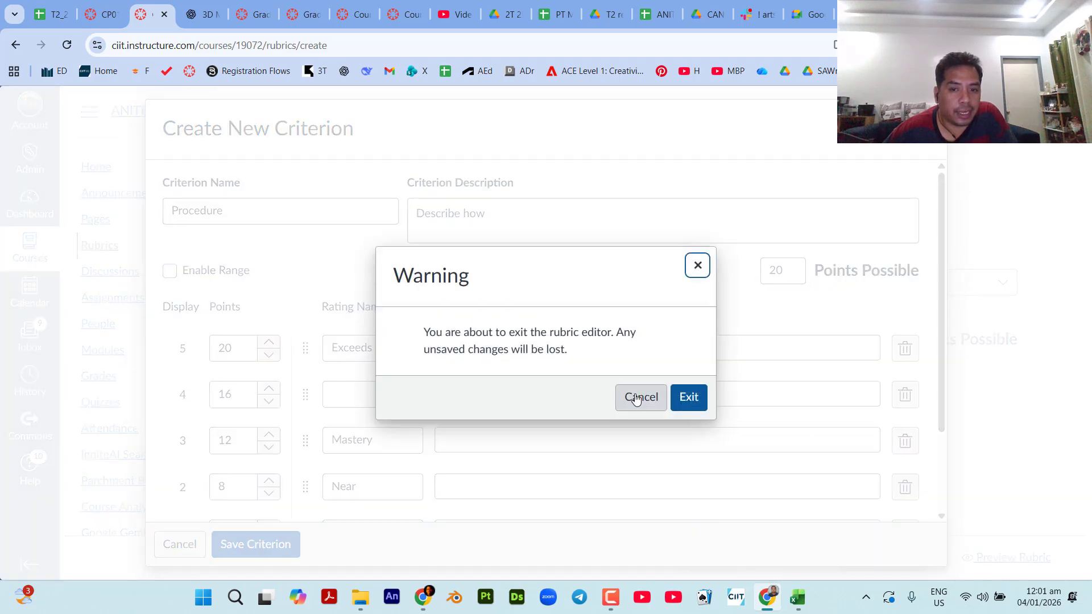
{"action": "left_click", "coordinate": [636, 399]}
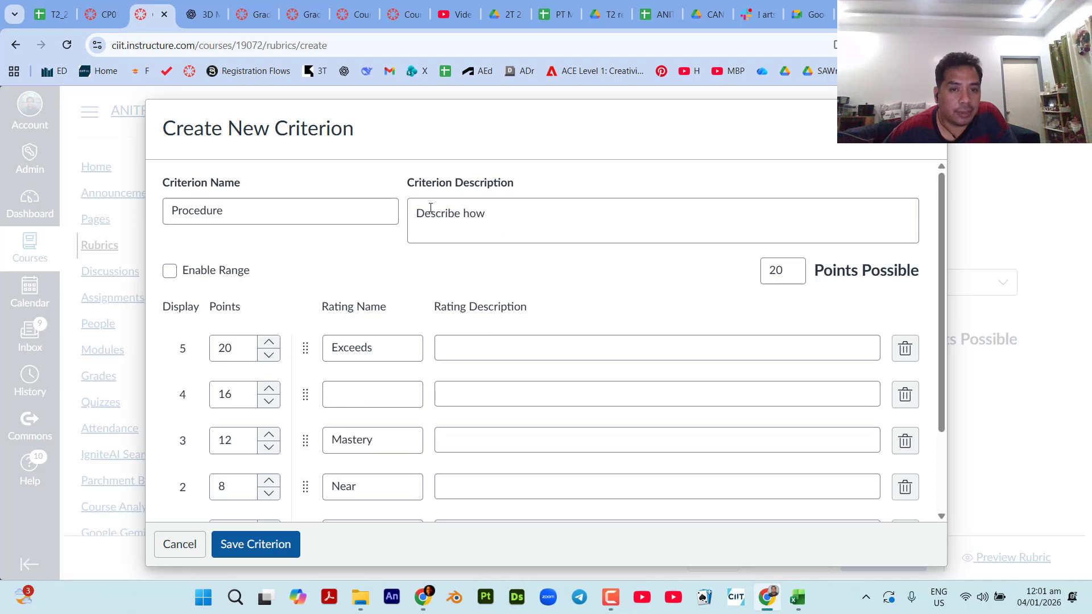
Return to ChatGPT and examine the generated rubric table, its instructor notes and the suggested follow-ups.
{"action": "left_click", "coordinate": [204, 14]}
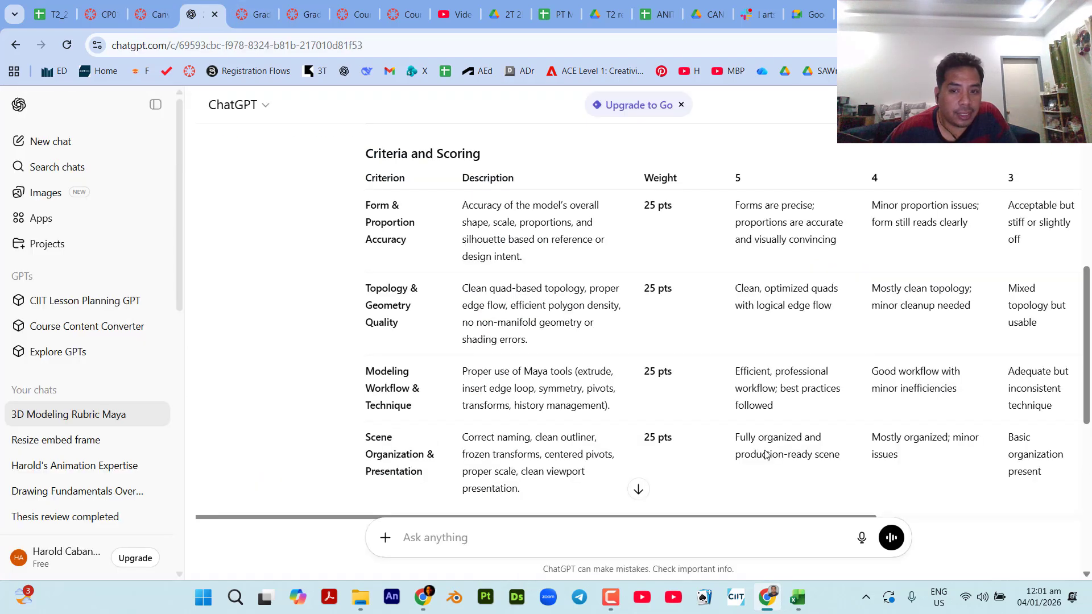
{"action": "scroll", "coordinate": [774, 454], "scroll_direction": "down", "scroll_amount": 5}
{"action": "scroll", "coordinate": [774, 454], "scroll_direction": "up", "scroll_amount": 4}
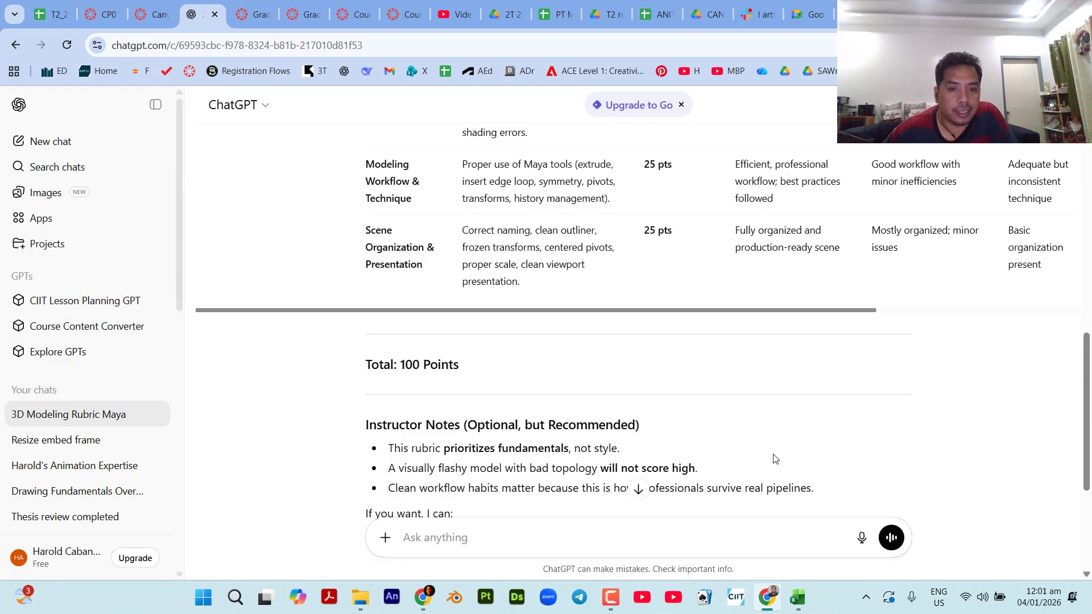
{"action": "scroll", "coordinate": [774, 458], "scroll_direction": "down", "scroll_amount": 4}
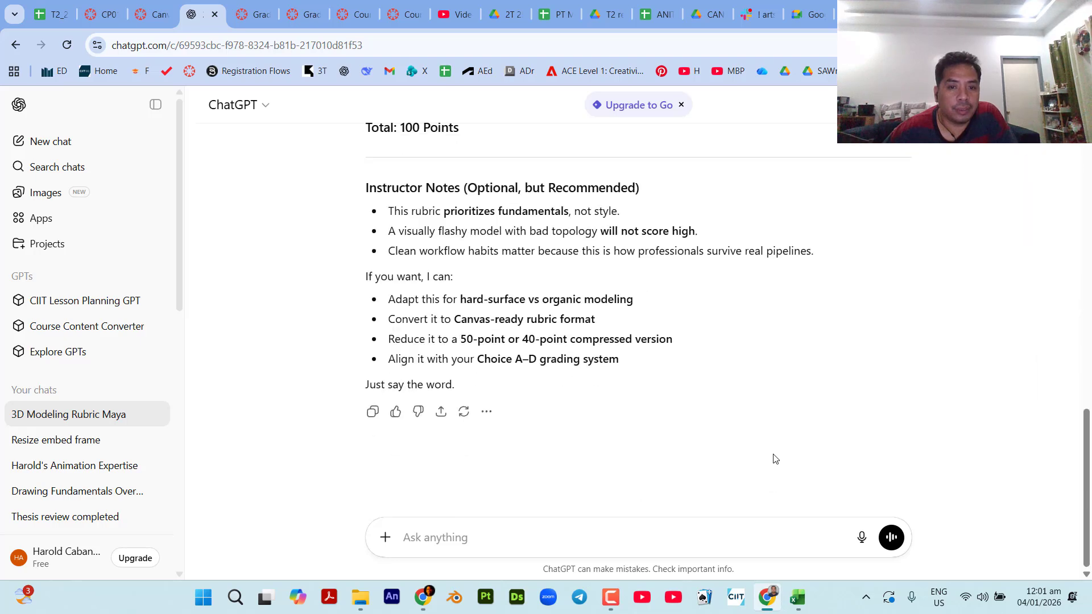
{"action": "scroll", "coordinate": [774, 459], "scroll_direction": "up", "scroll_amount": 8}
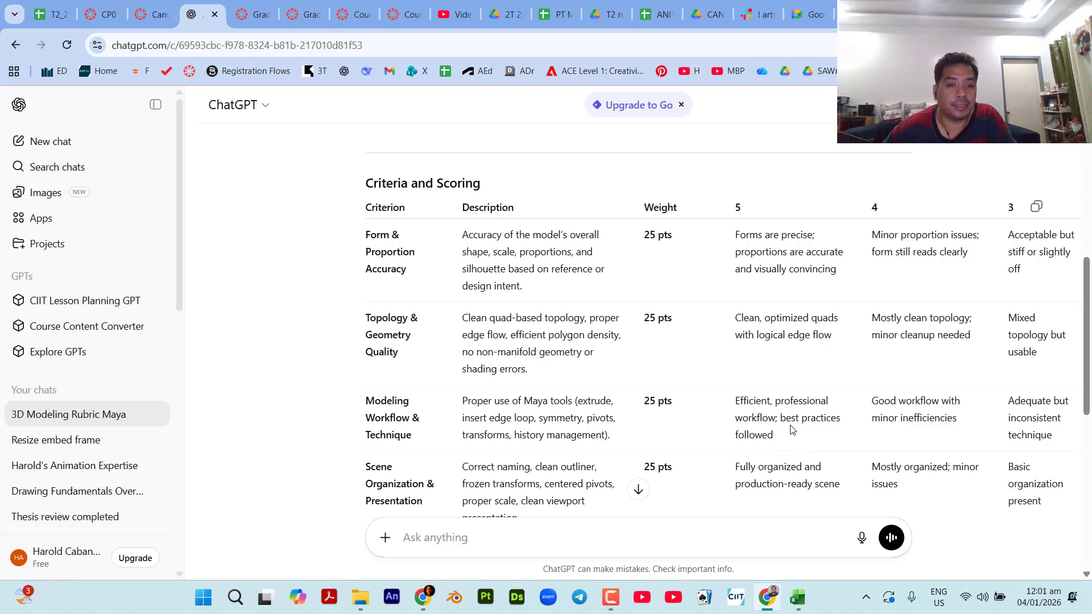
{"action": "scroll", "coordinate": [792, 429], "scroll_direction": "down", "scroll_amount": 4}
{"action": "scroll", "coordinate": [713, 308], "scroll_direction": "up", "scroll_amount": 4}
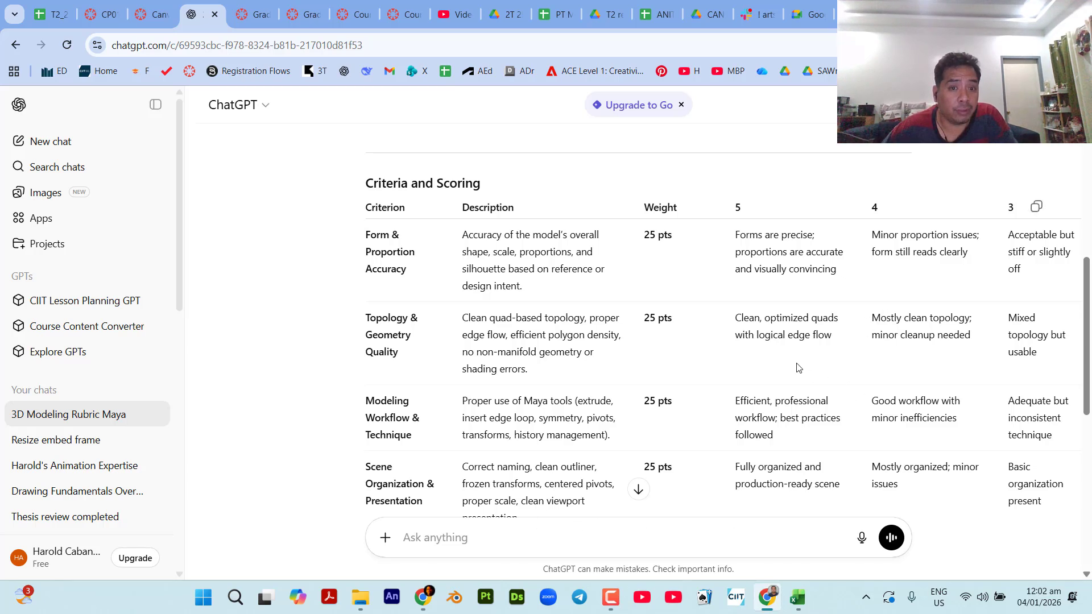
Switch back to the Canvas criterion form and review its rating rows down to No Evidence.
{"action": "left_click", "coordinate": [151, 14]}
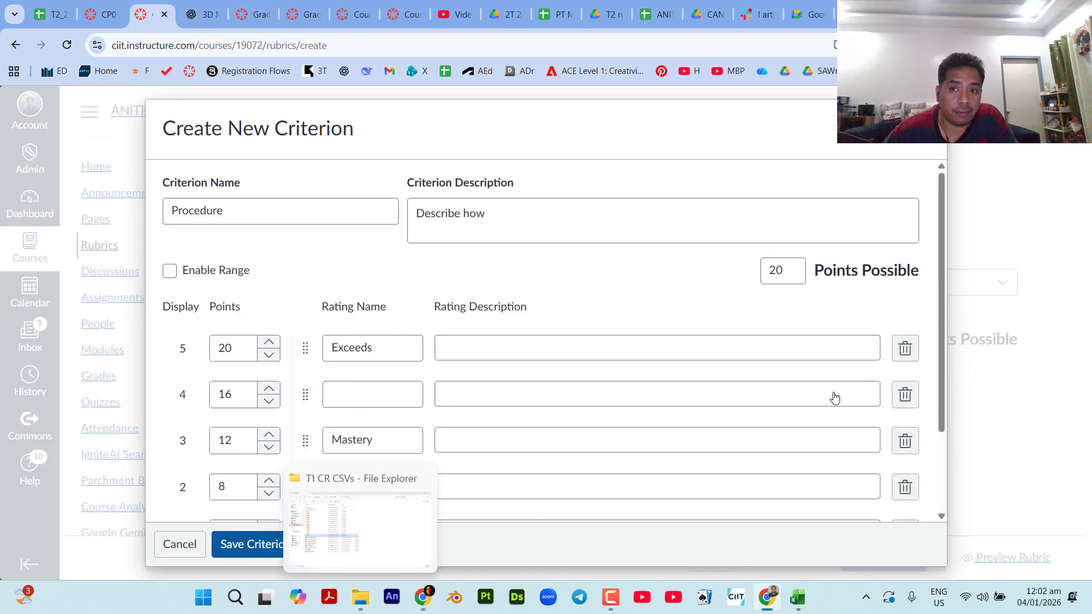
{"action": "left_click", "coordinate": [928, 119]}
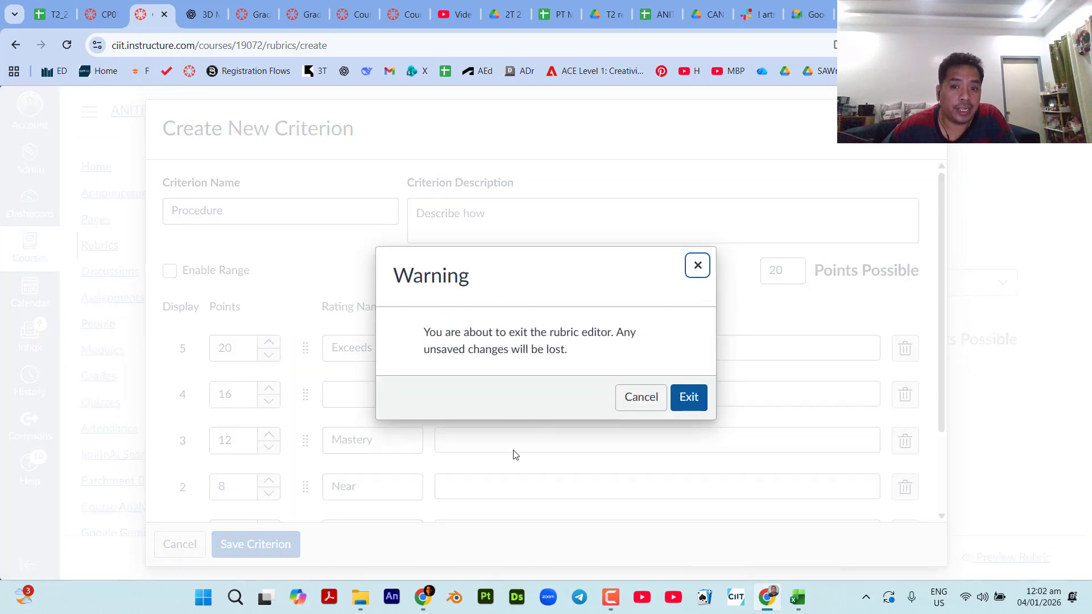
{"action": "left_click", "coordinate": [647, 401]}
{"action": "scroll", "coordinate": [853, 497], "scroll_direction": "down", "scroll_amount": 2}
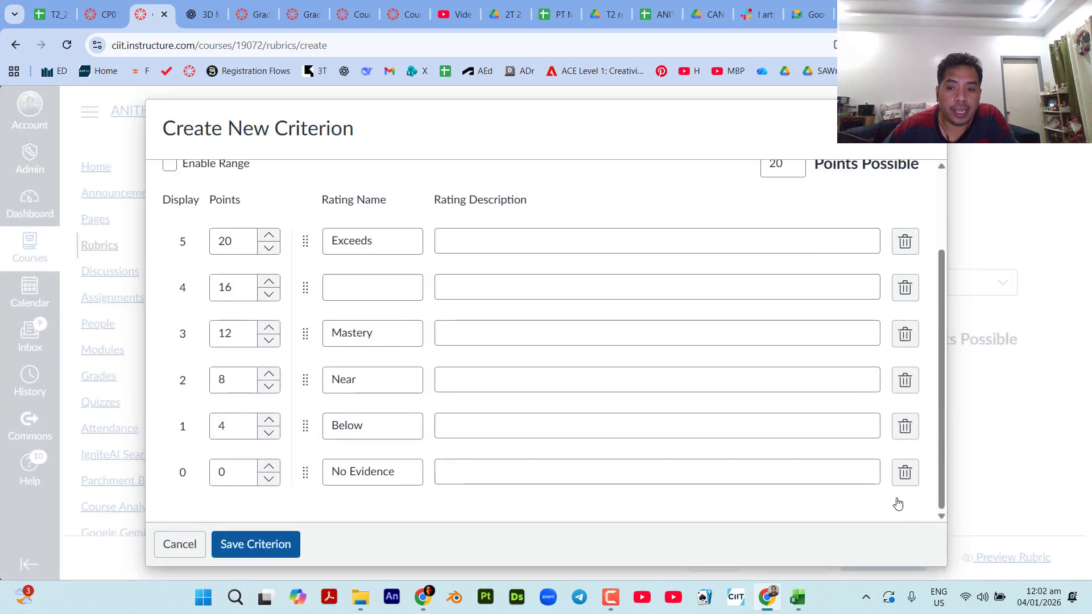
Discard the unsaved criterion and leave the new rubric without saving to return to the course's Rubrics list.
{"action": "left_click", "coordinate": [928, 119]}
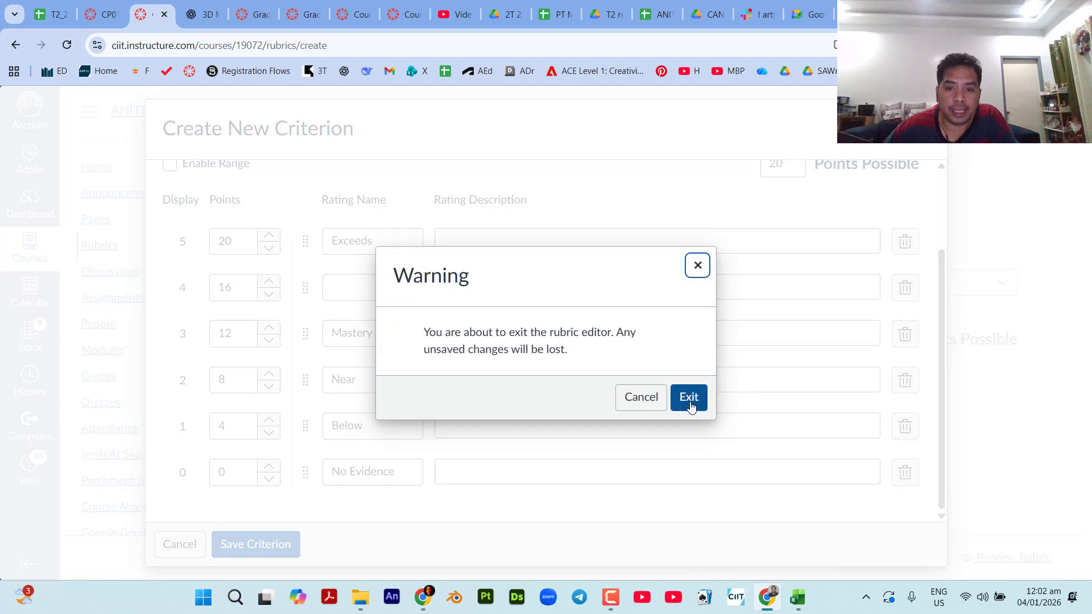
{"action": "left_click", "coordinate": [685, 397]}
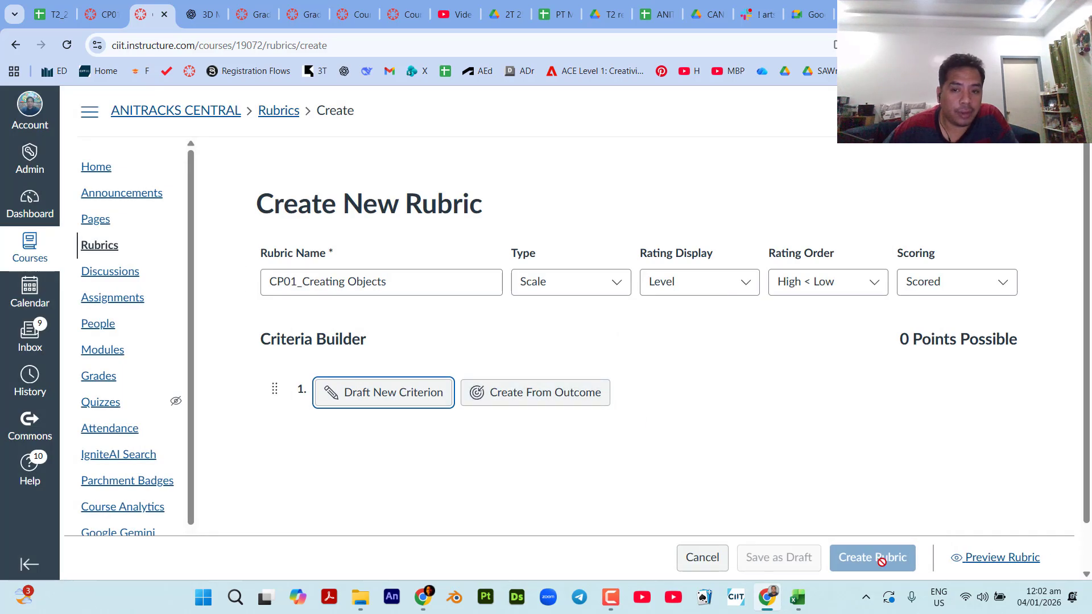
{"action": "left_click", "coordinate": [701, 561]}
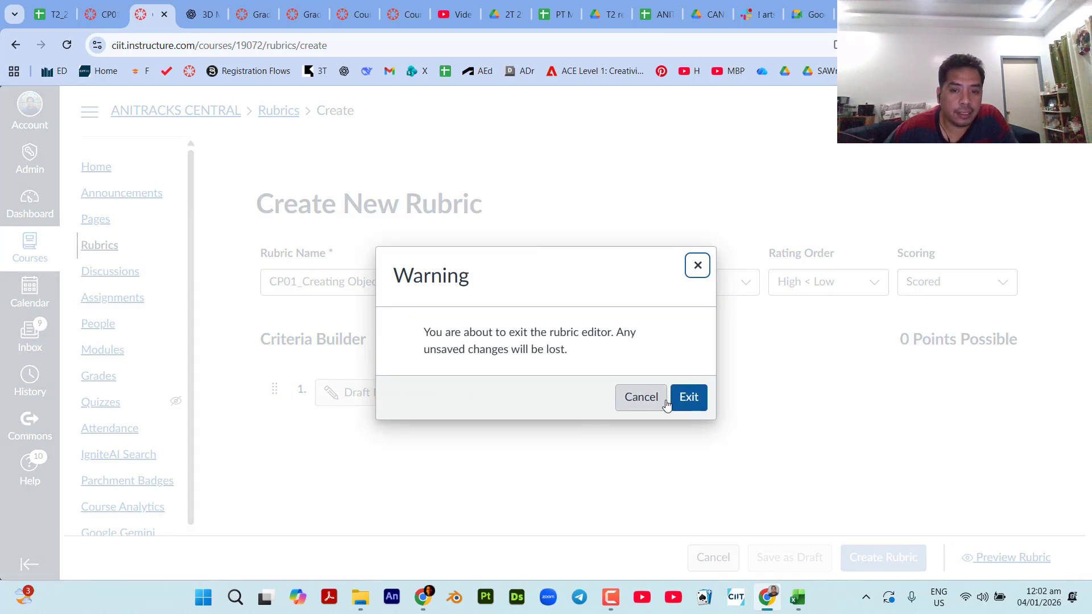
{"action": "left_click", "coordinate": [677, 399]}
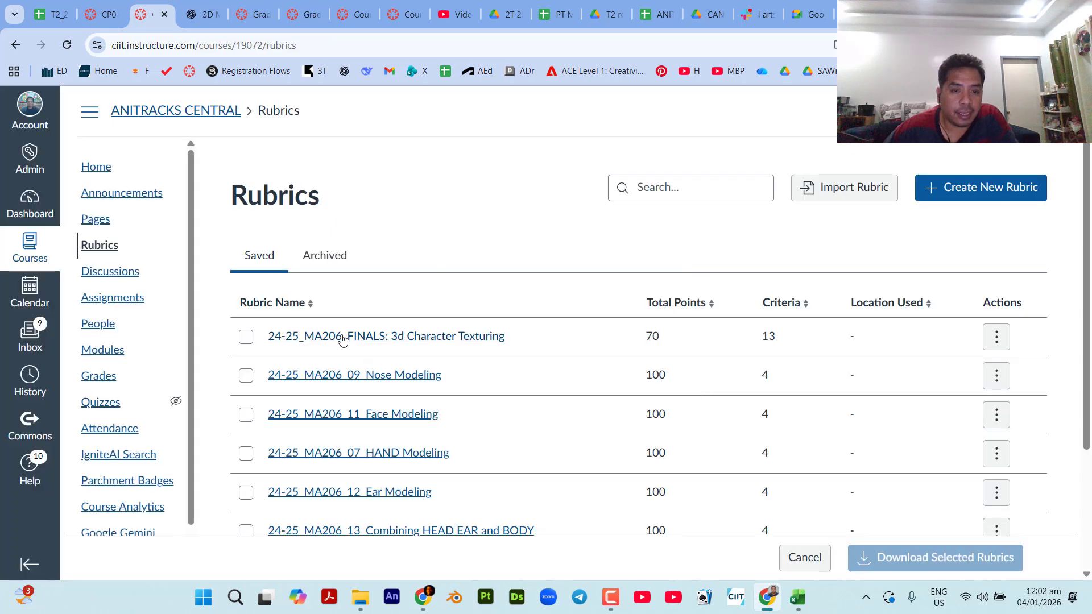
Preview the 25-26 MA308: DEBOXING TIMED rubric's criteria and ratings, then close the preview.
{"action": "scroll", "coordinate": [326, 444], "scroll_direction": "down", "scroll_amount": 3}
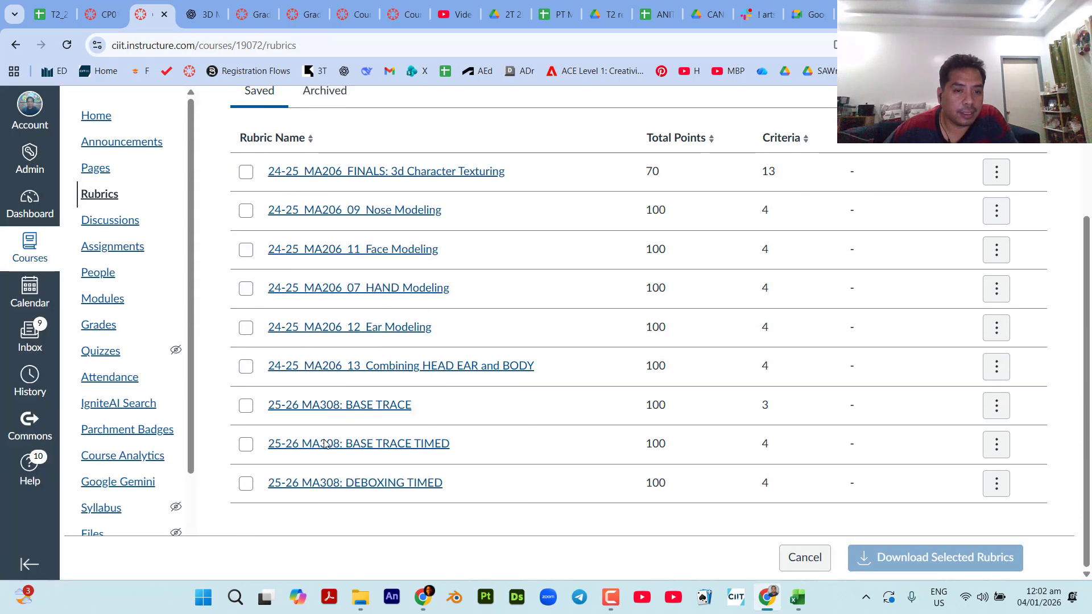
{"action": "left_click", "coordinate": [318, 482]}
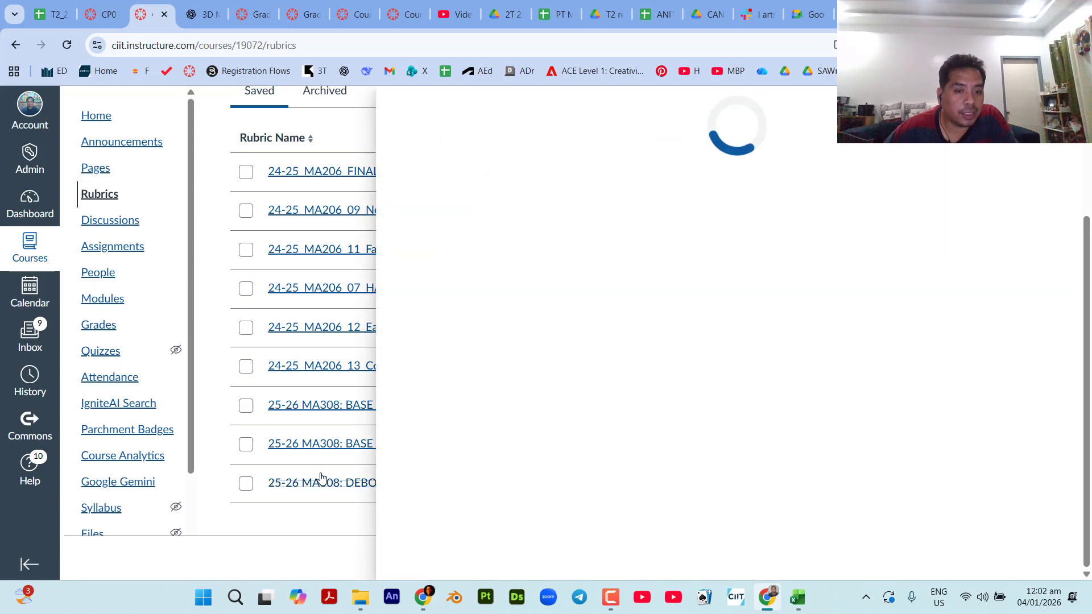
{"action": "scroll", "coordinate": [668, 415], "scroll_direction": "down", "scroll_amount": 8}
{"action": "scroll", "coordinate": [668, 421], "scroll_direction": "up", "scroll_amount": 9}
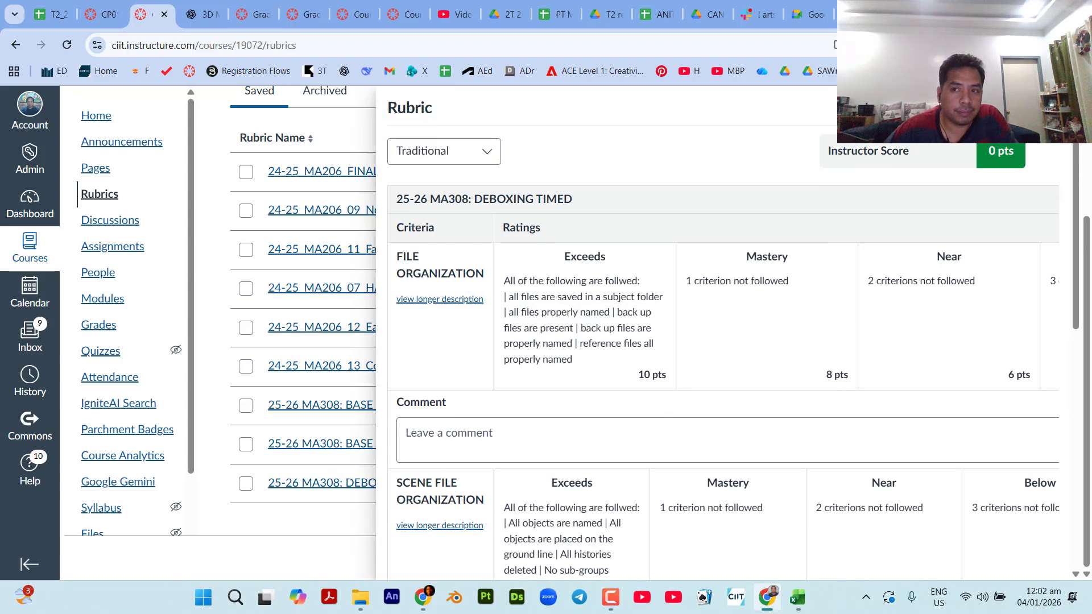
{"action": "left_click", "coordinate": [230, 392]}
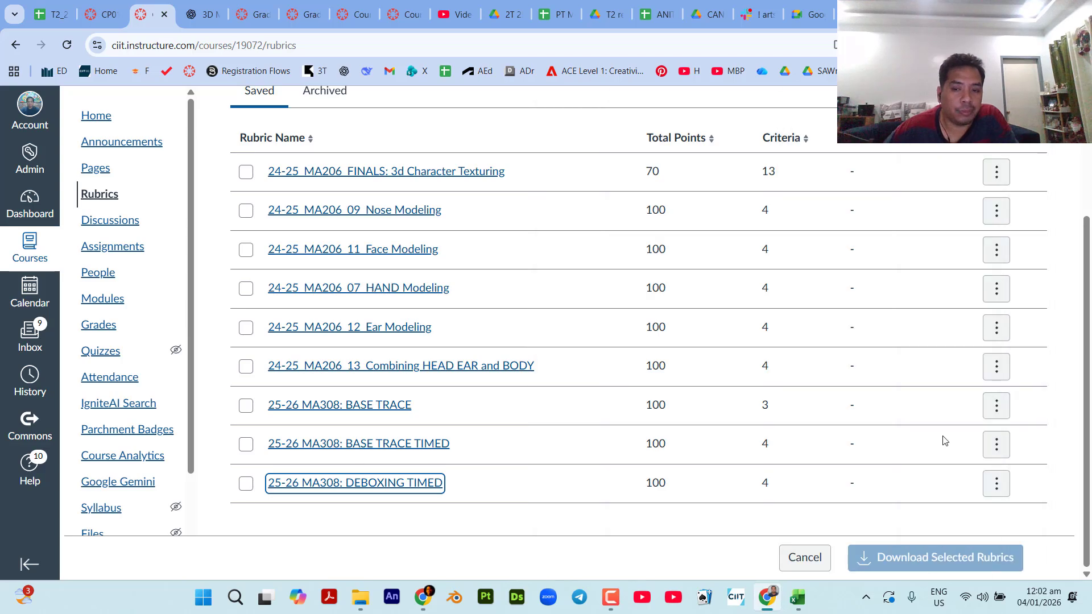
Switch to the CP01_Creating Objects assignment page and review its details down to the rubric options.
{"action": "left_click", "coordinate": [90, 6]}
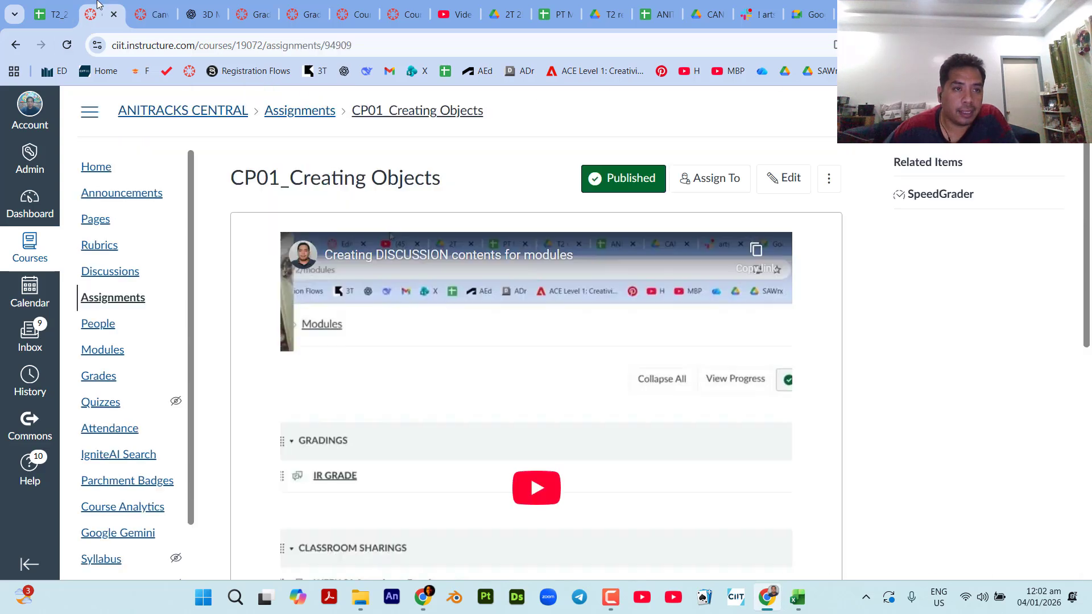
{"action": "scroll", "coordinate": [258, 391], "scroll_direction": "down", "scroll_amount": 7}
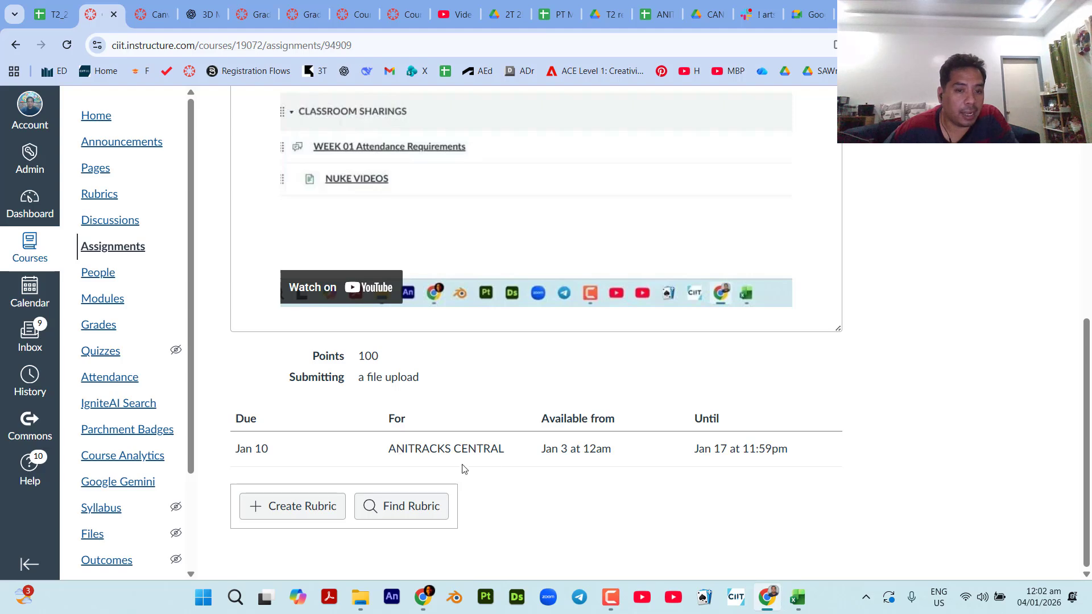
{"action": "scroll", "coordinate": [480, 441], "scroll_direction": "up", "scroll_amount": 7}
{"action": "scroll", "coordinate": [480, 441], "scroll_direction": "down", "scroll_amount": 7}
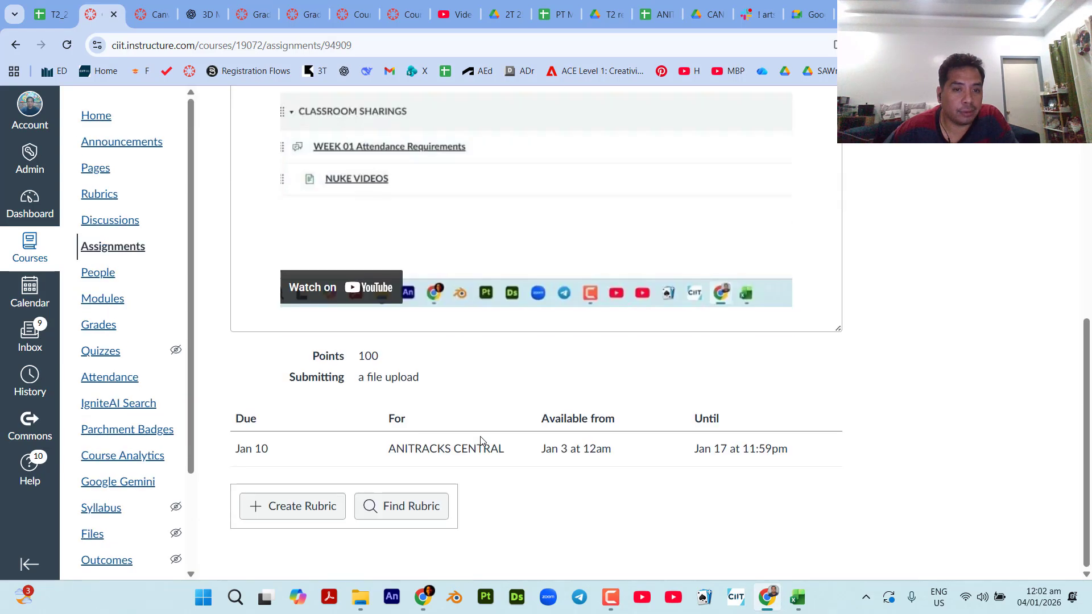
{"action": "scroll", "coordinate": [1025, 481], "scroll_direction": "up", "scroll_amount": 7}
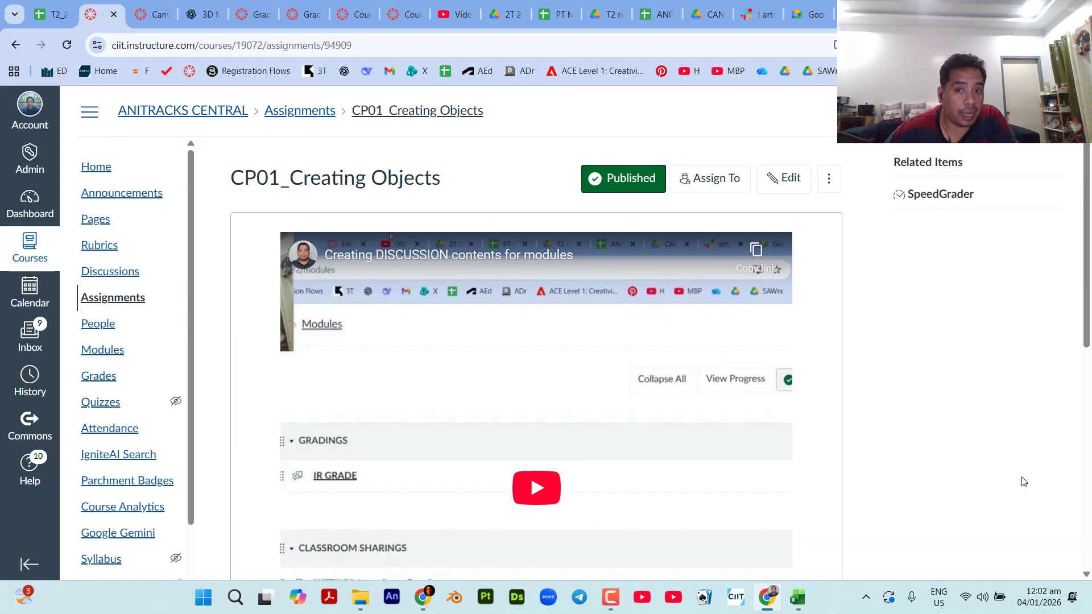
{"action": "scroll", "coordinate": [1024, 482], "scroll_direction": "down", "scroll_amount": 7}
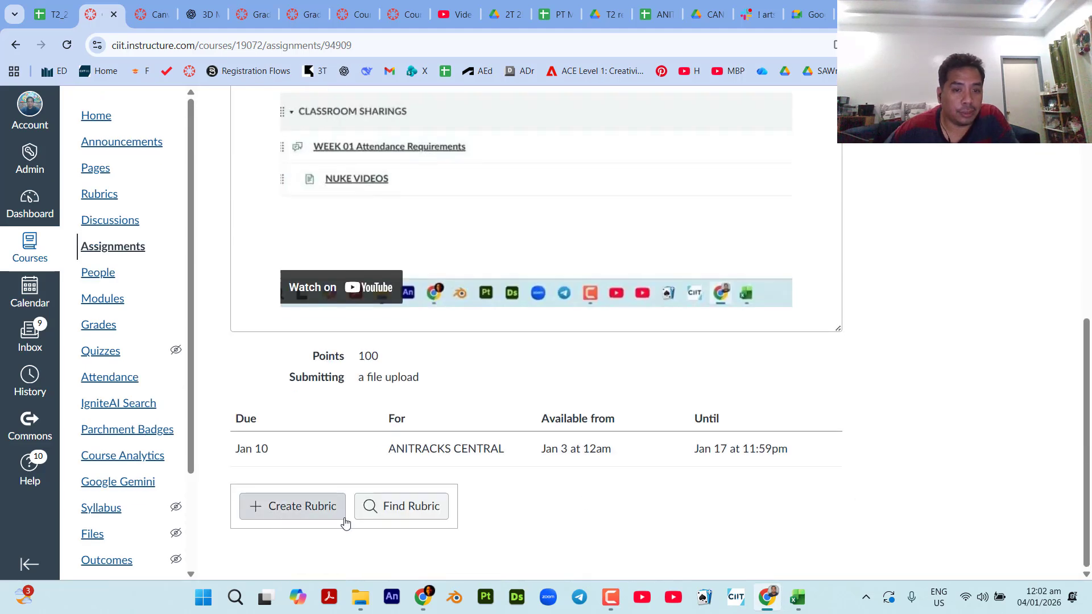
{"action": "left_click", "coordinate": [301, 509]}
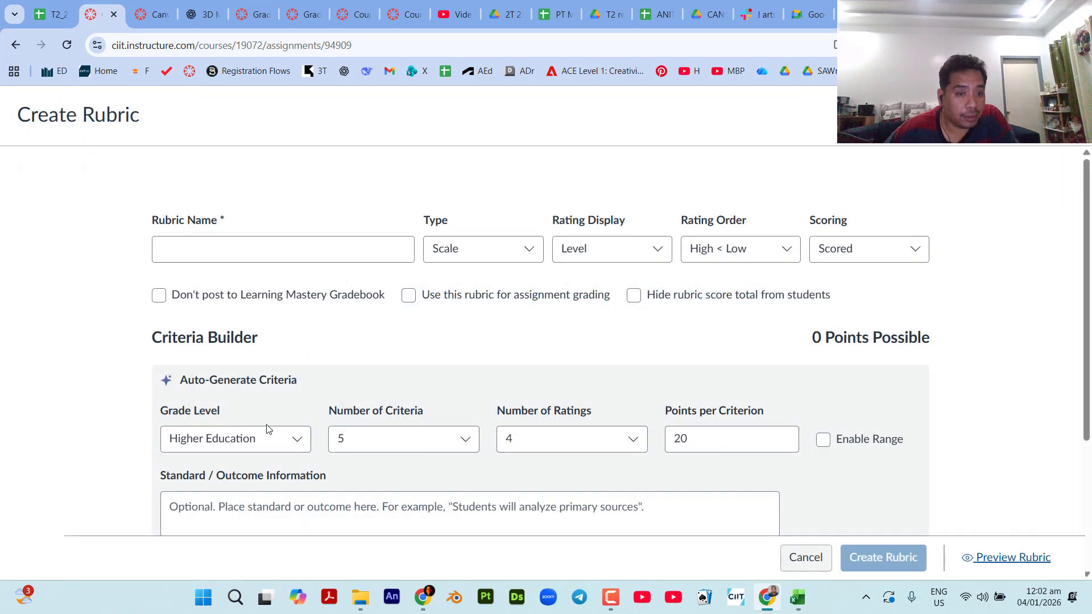
{"action": "scroll", "coordinate": [236, 414], "scroll_direction": "down", "scroll_amount": 3}
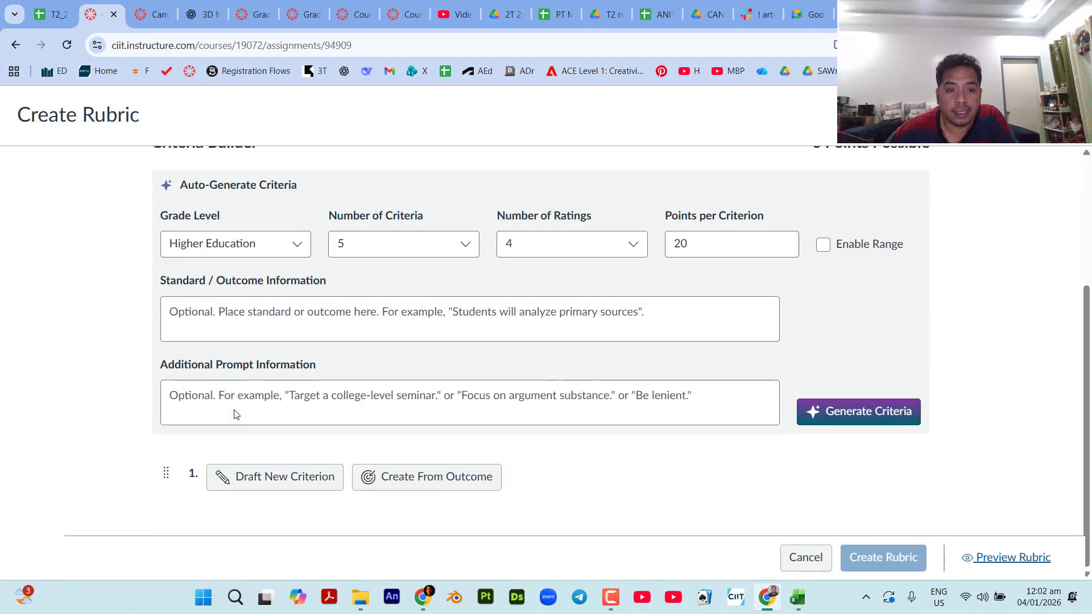
{"action": "left_click", "coordinate": [802, 557]}
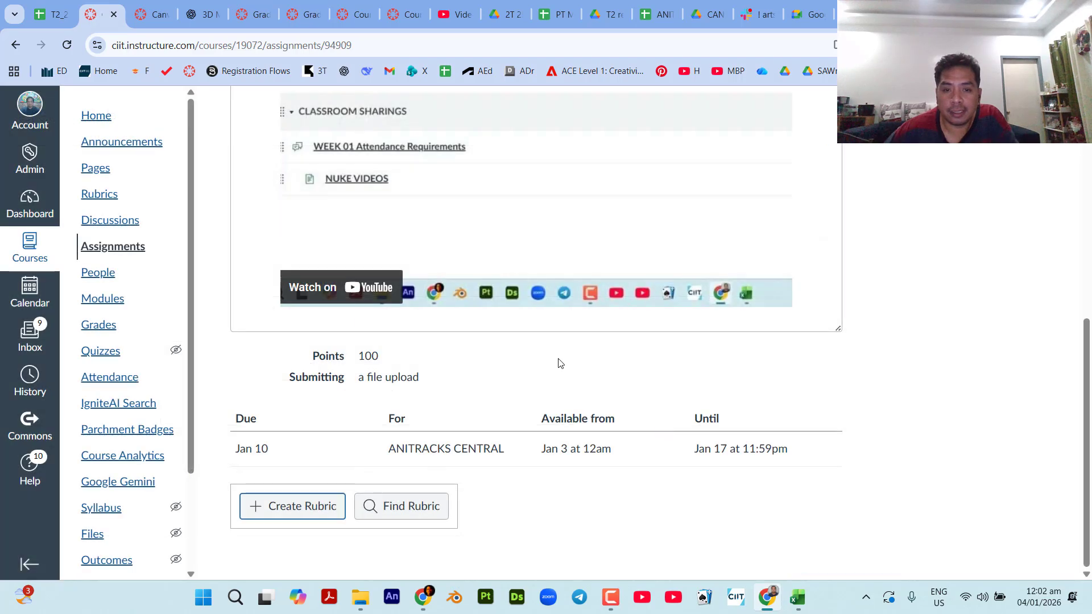
Attach the existing course rubric 25-26 MA308: DEBOXING TIMED to the CP01_Creating Objects assignment and check the page.
{"action": "left_click", "coordinate": [381, 510]}
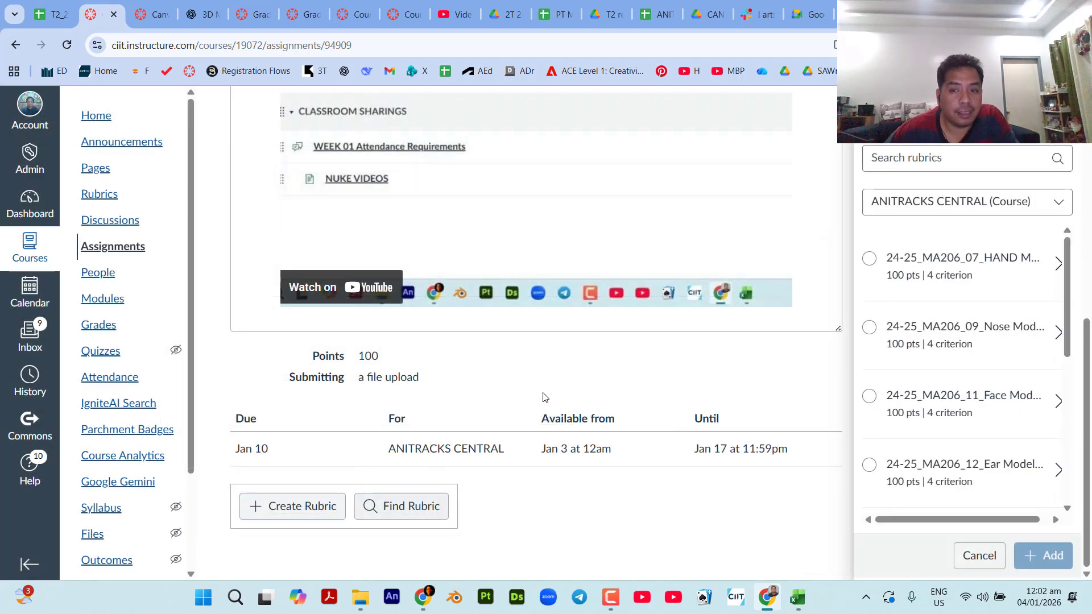
{"action": "scroll", "coordinate": [988, 377], "scroll_direction": "down", "scroll_amount": 5}
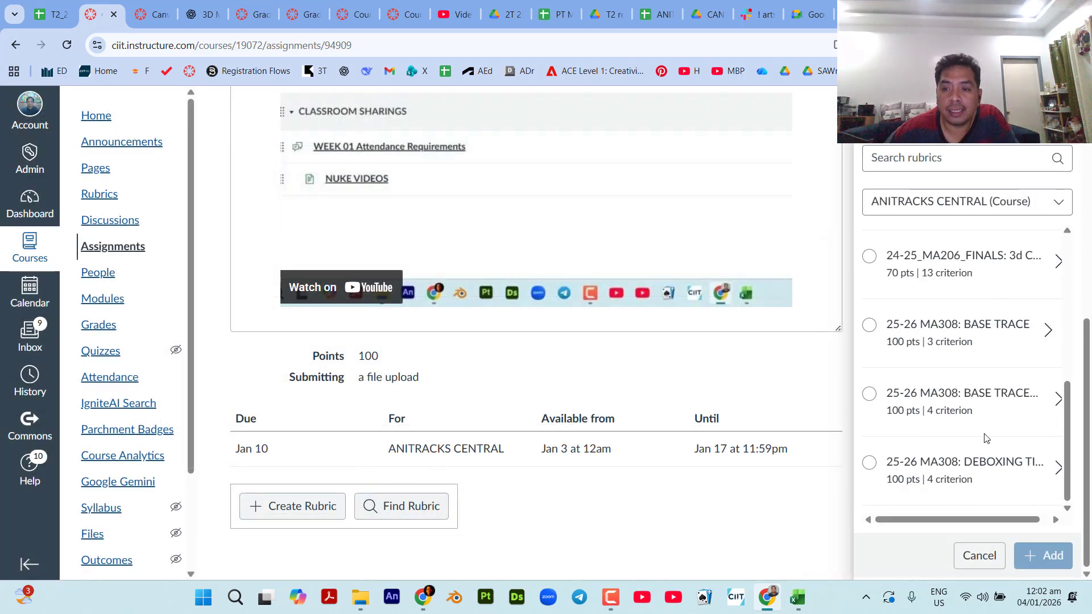
{"action": "left_click", "coordinate": [877, 464]}
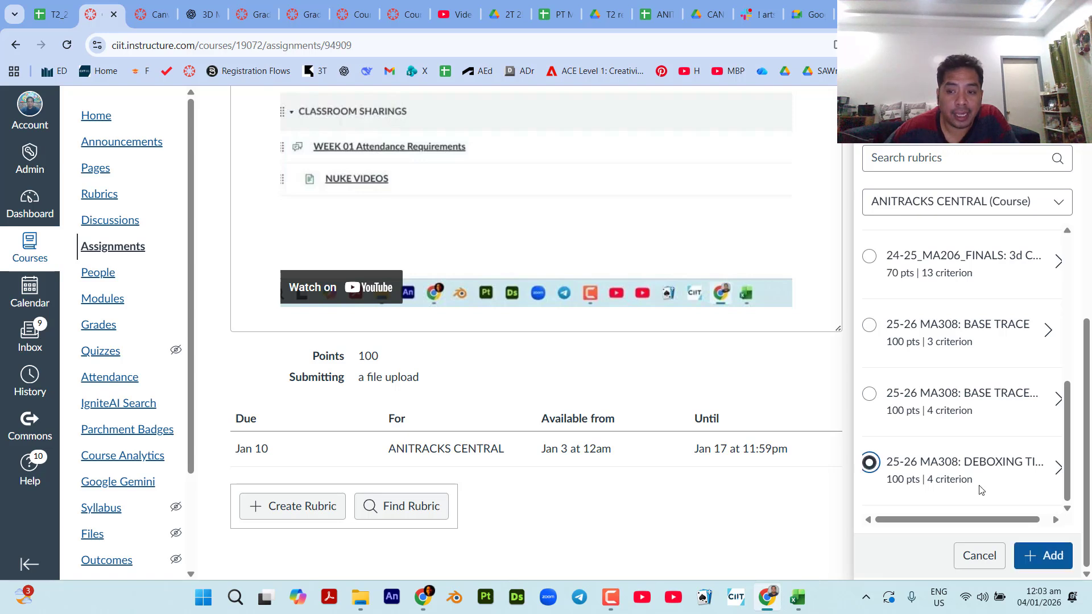
{"action": "left_click", "coordinate": [1039, 558]}
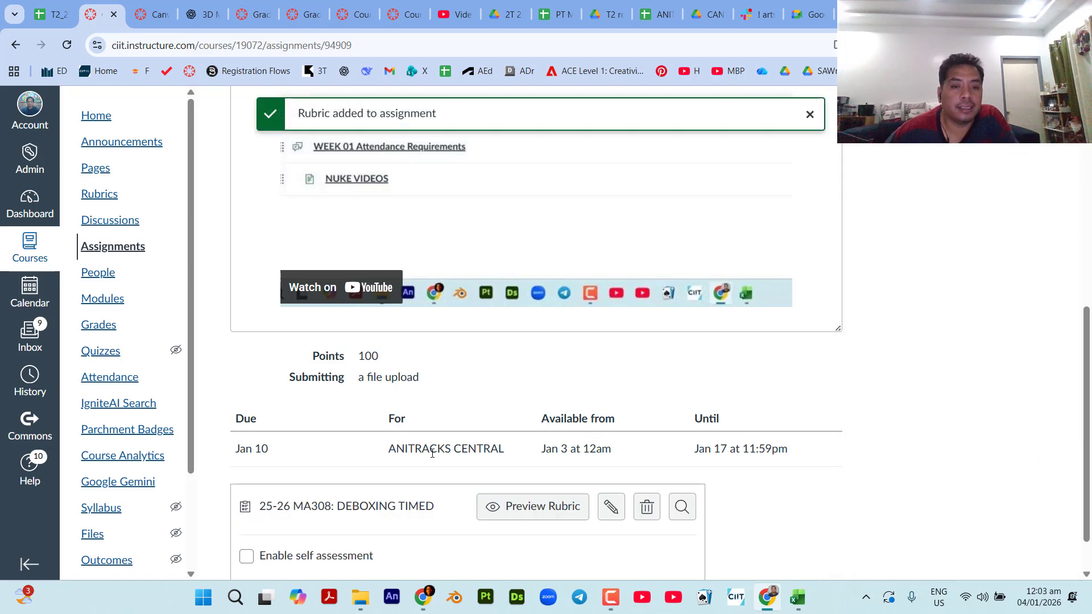
{"action": "scroll", "coordinate": [510, 442], "scroll_direction": "down", "scroll_amount": 1}
{"action": "scroll", "coordinate": [823, 504], "scroll_direction": "up", "scroll_amount": 7}
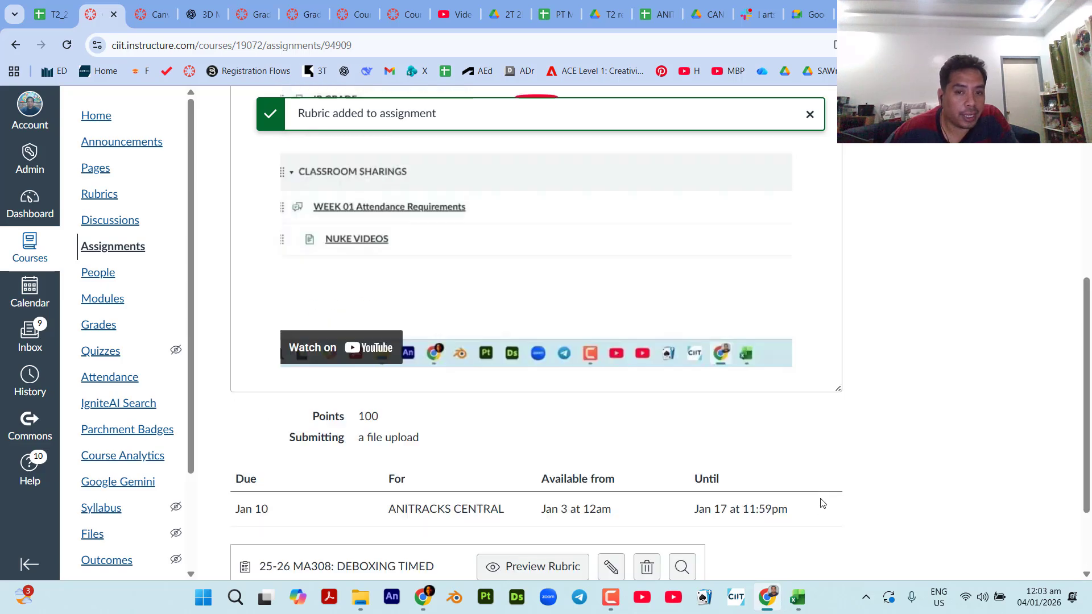
{"action": "scroll", "coordinate": [823, 504], "scroll_direction": "down", "scroll_amount": 7}
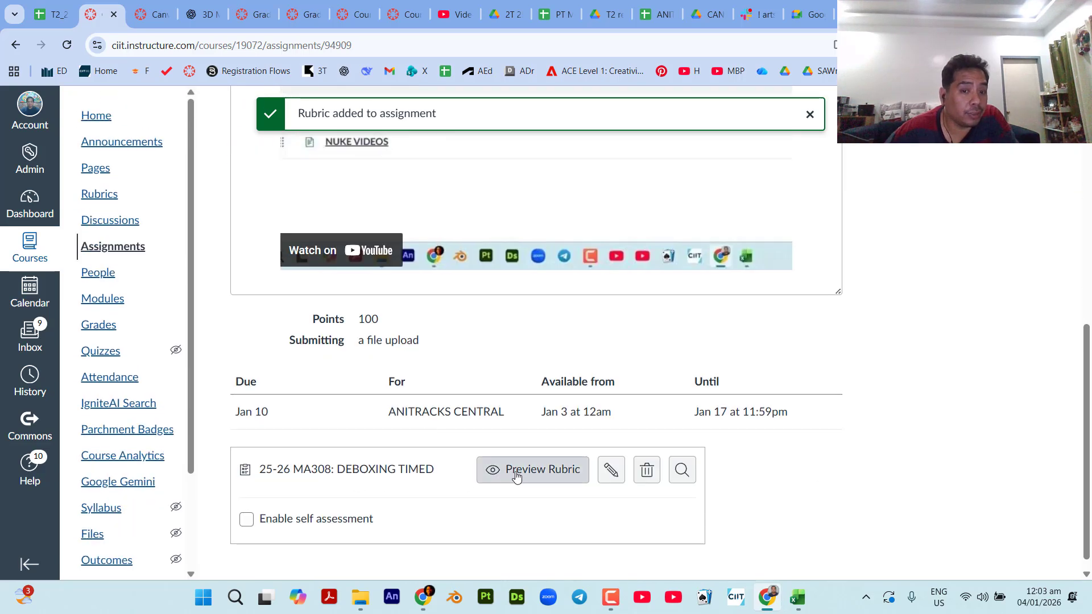
{"action": "scroll", "coordinate": [791, 403], "scroll_direction": "up", "scroll_amount": 7}
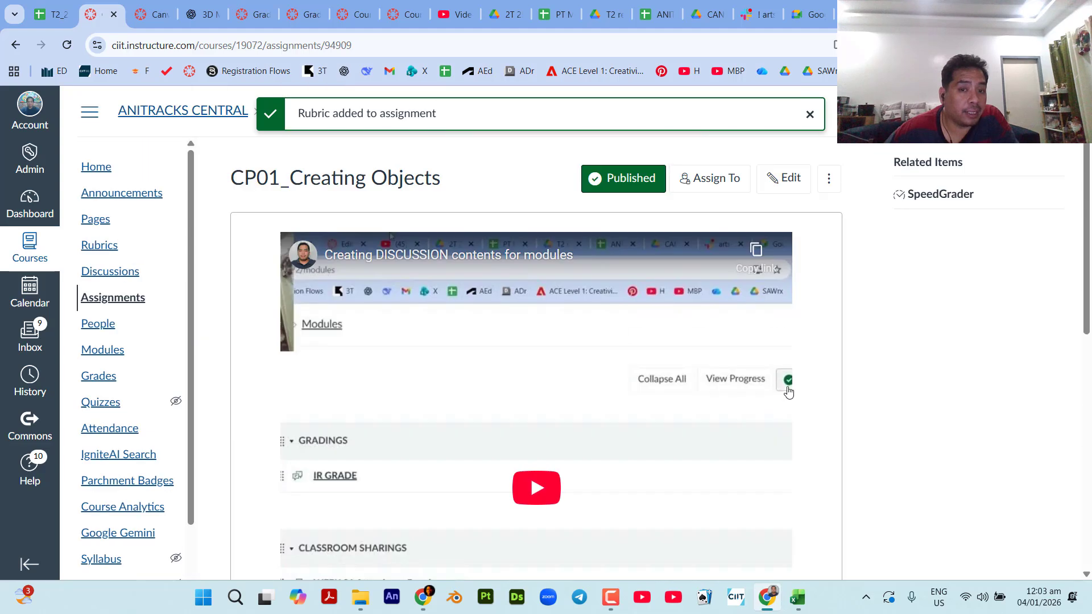
{"action": "scroll", "coordinate": [788, 387], "scroll_direction": "down", "scroll_amount": 7}
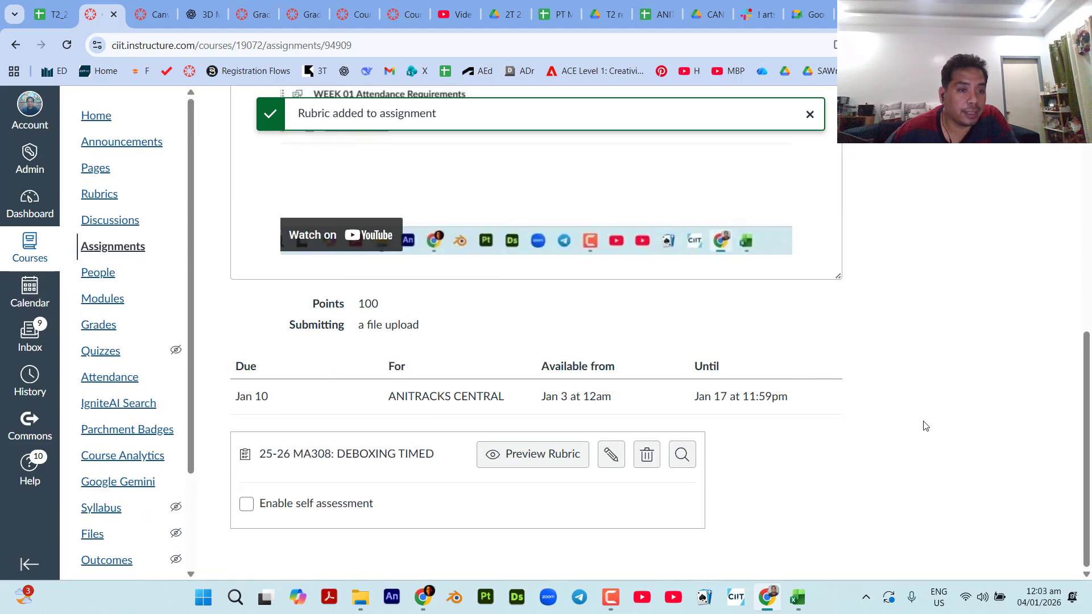
Open the WP01_Creating Objects assignment and attach the existing rubric 25-26 MA308: BASE TRACE TIMED.
{"action": "left_click", "coordinate": [105, 246]}
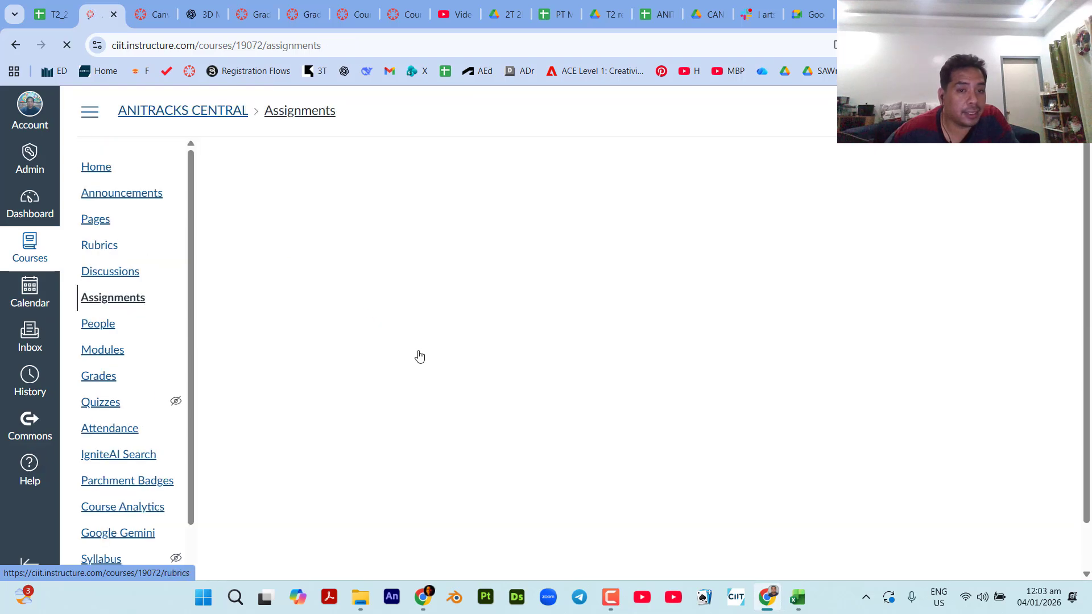
{"action": "scroll", "coordinate": [420, 357], "scroll_direction": "down", "scroll_amount": 1}
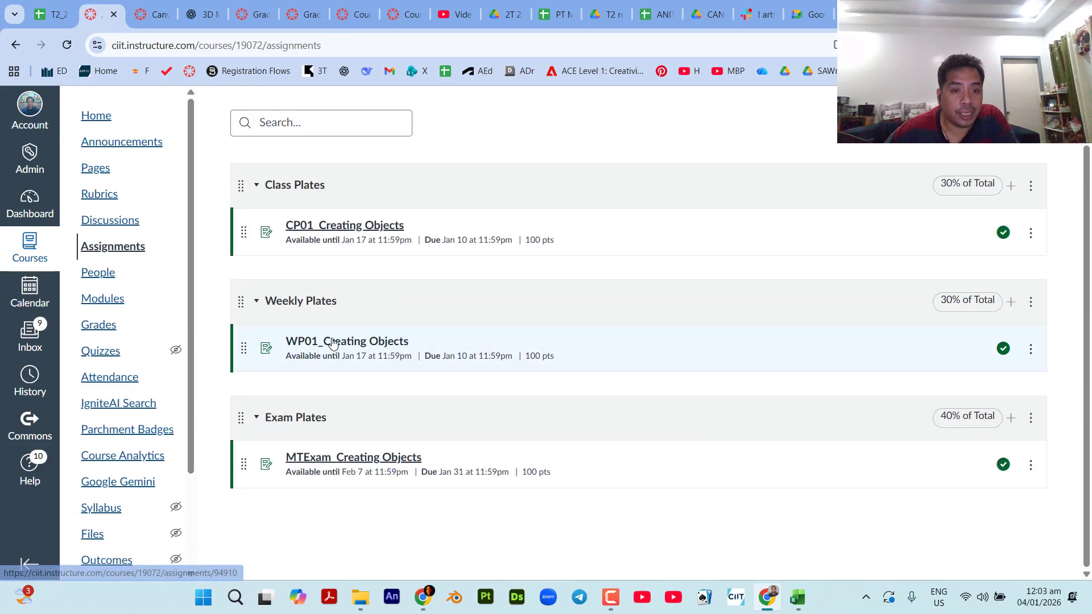
{"action": "left_click", "coordinate": [334, 344]}
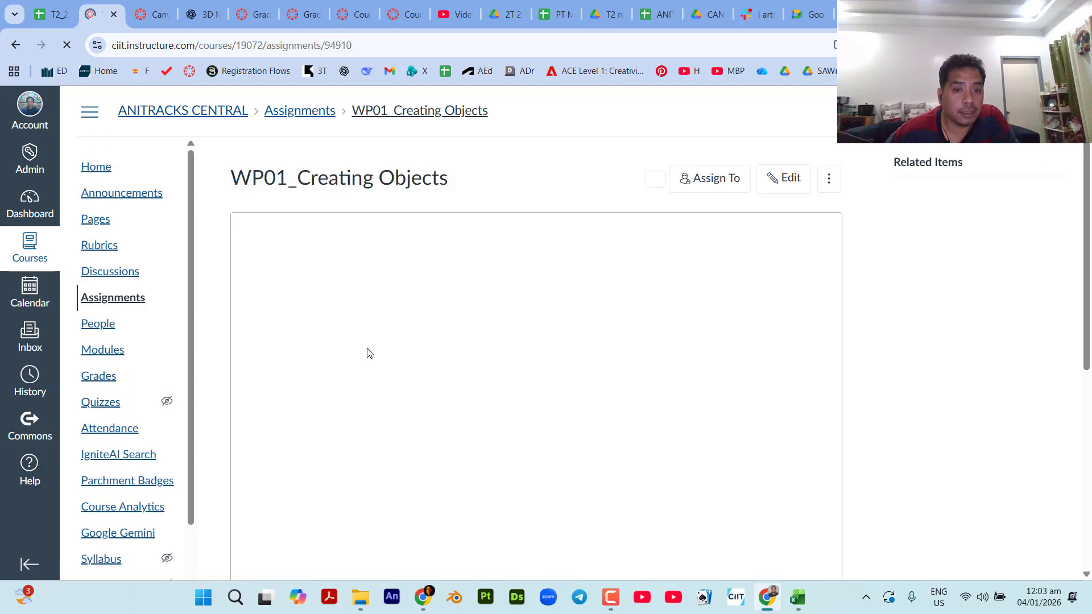
{"action": "scroll", "coordinate": [366, 354], "scroll_direction": "down", "scroll_amount": 10}
{"action": "left_click", "coordinate": [408, 508]}
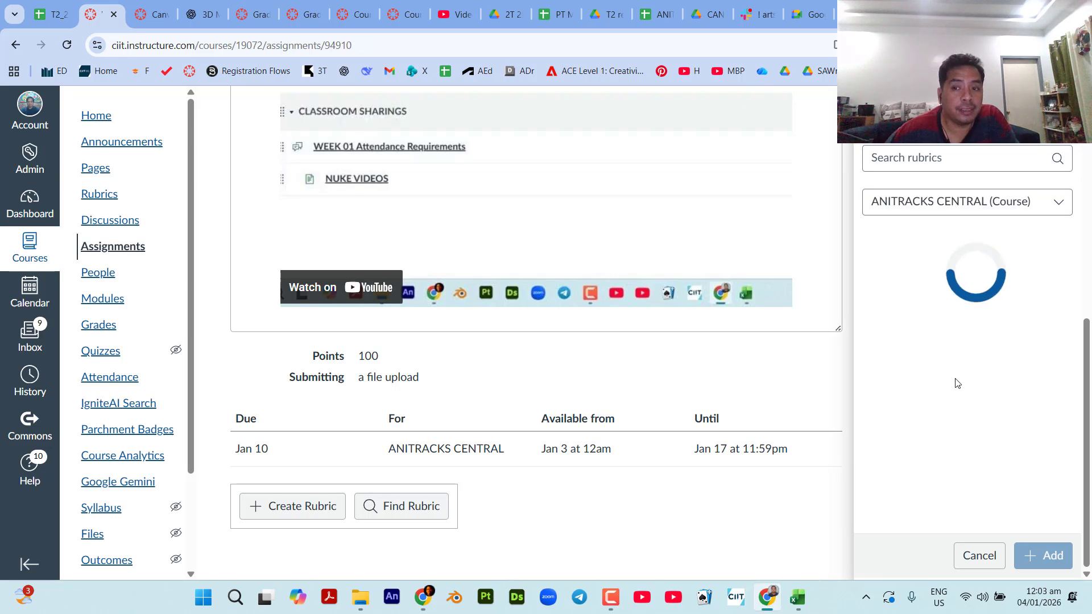
{"action": "scroll", "coordinate": [939, 477], "scroll_direction": "down", "scroll_amount": 1}
{"action": "scroll", "coordinate": [939, 476], "scroll_direction": "down", "scroll_amount": 5}
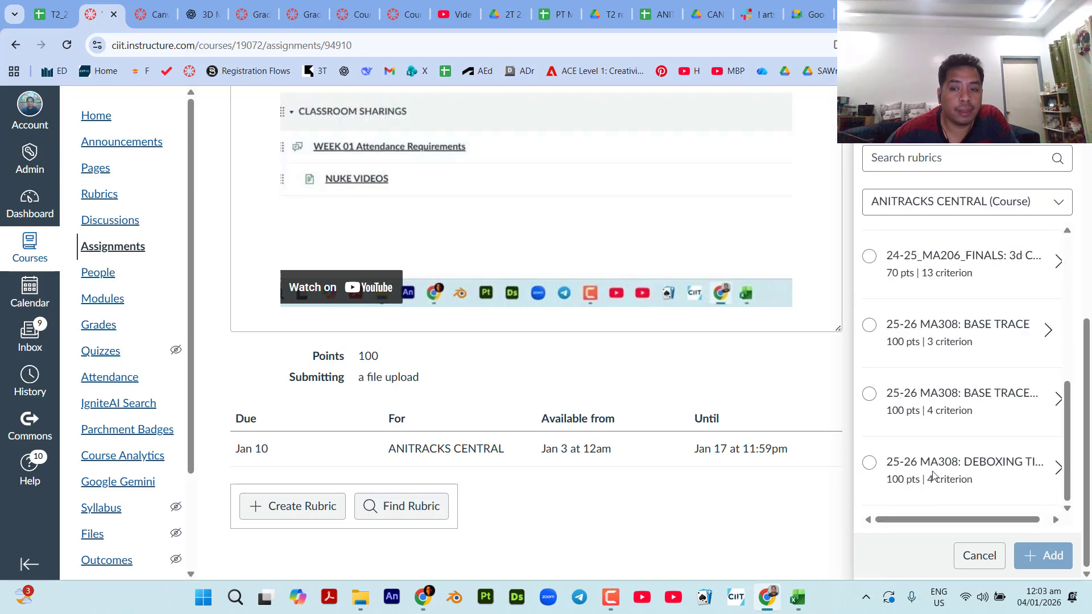
{"action": "left_click", "coordinate": [869, 396]}
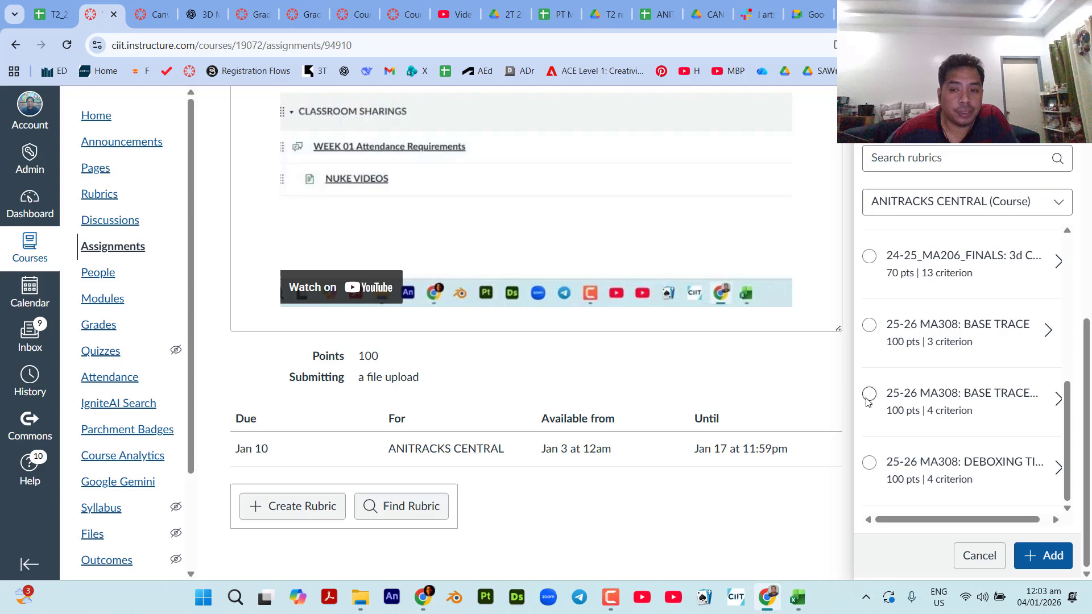
{"action": "left_click", "coordinate": [1043, 556]}
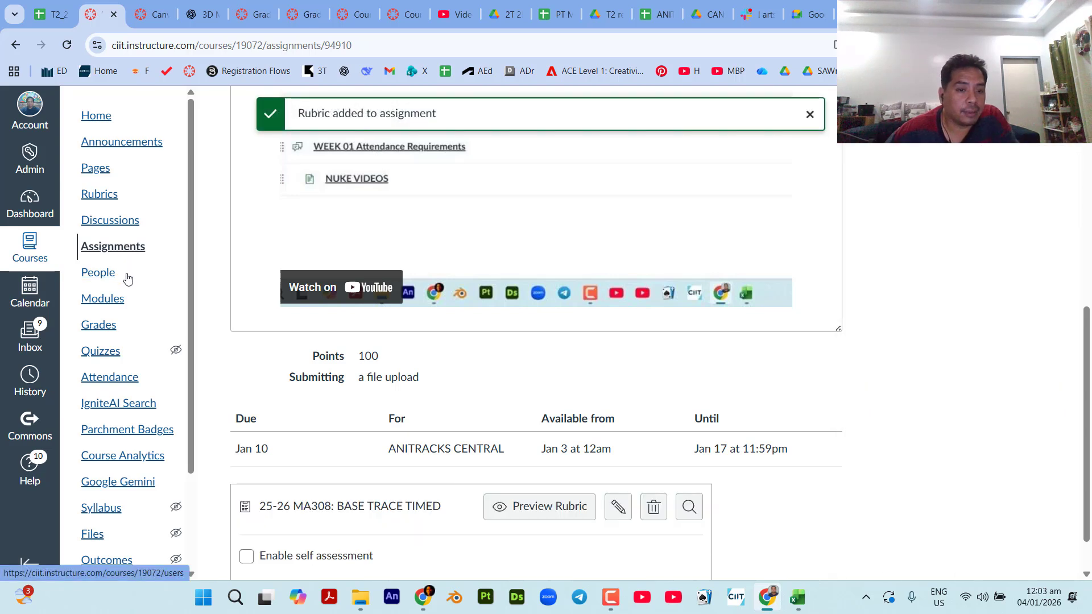
Open the MTExam_Creating Objects assignment and attach the existing rubric 24-25_MA206_09_Nose Modeling.
{"action": "left_click", "coordinate": [94, 251]}
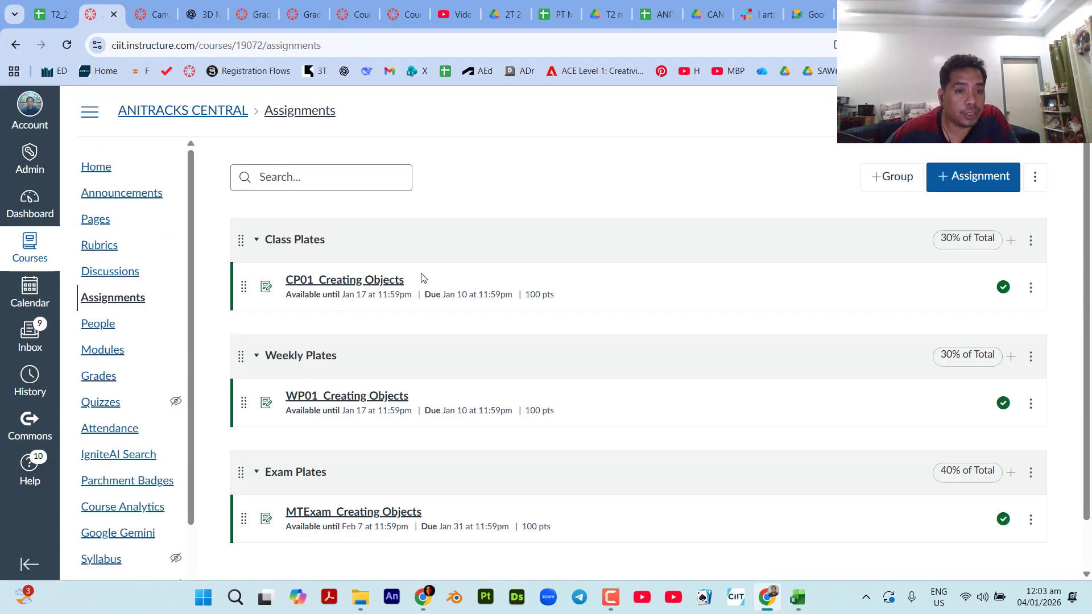
{"action": "scroll", "coordinate": [404, 455], "scroll_direction": "down", "scroll_amount": 1}
{"action": "left_click", "coordinate": [367, 452]}
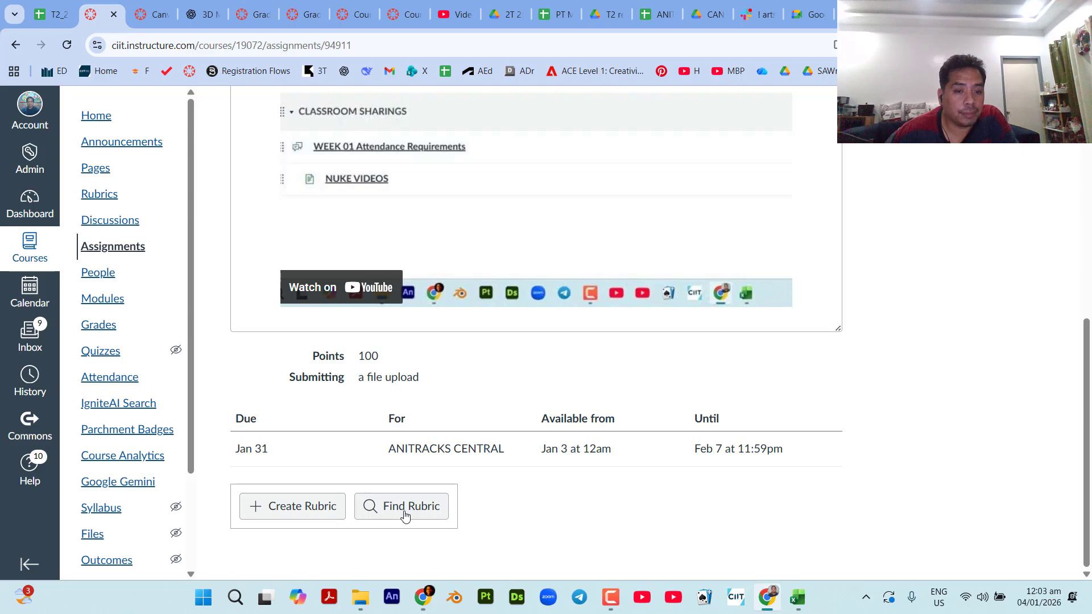
{"action": "left_click", "coordinate": [443, 508]}
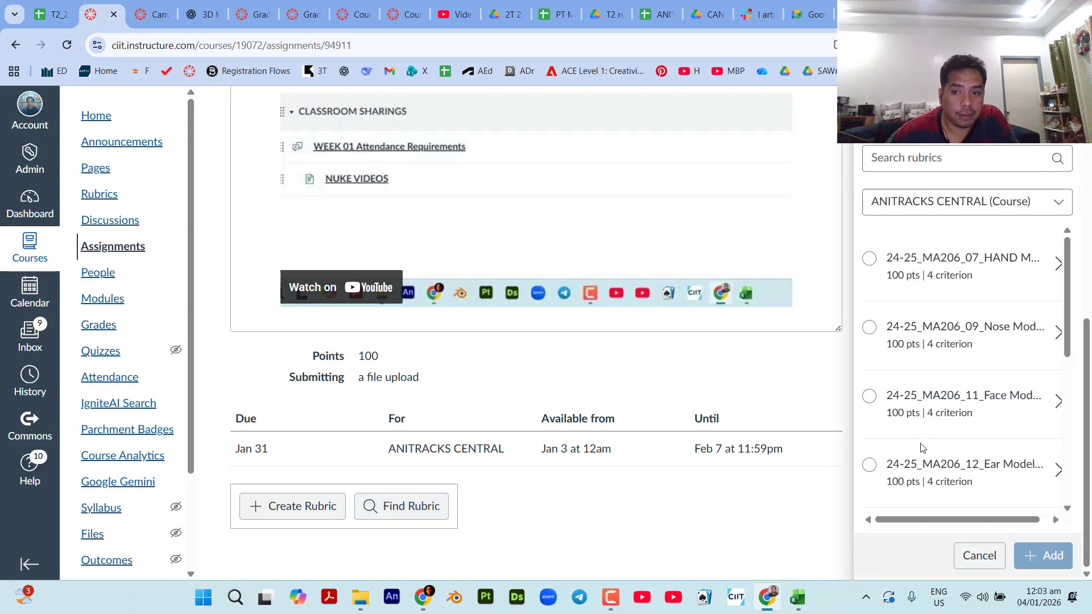
{"action": "left_click", "coordinate": [870, 327]}
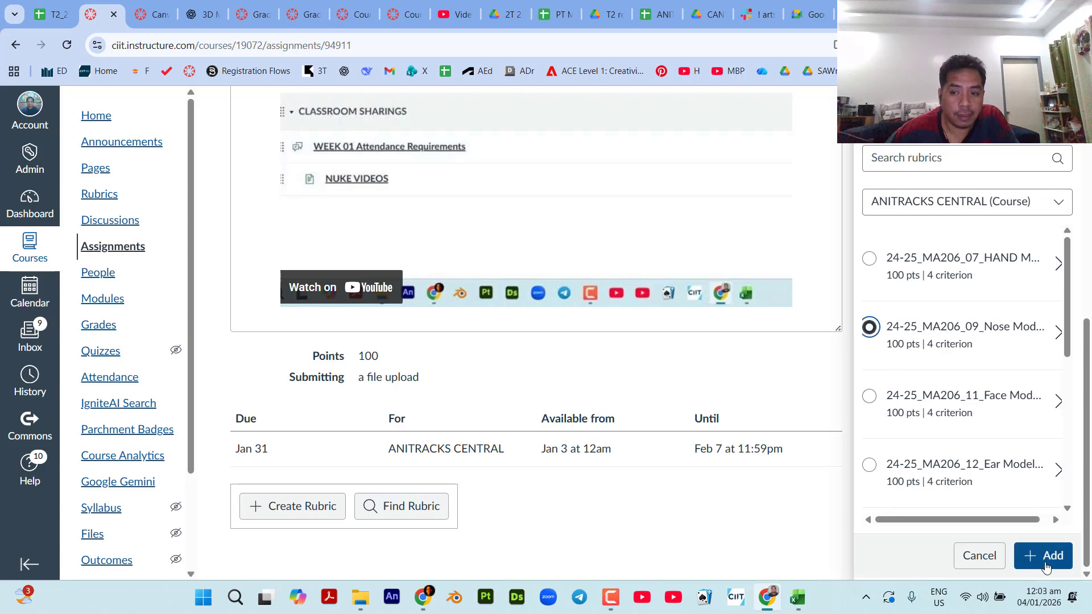
{"action": "left_click", "coordinate": [1046, 555]}
{"action": "scroll", "coordinate": [286, 435], "scroll_direction": "up", "scroll_amount": 8}
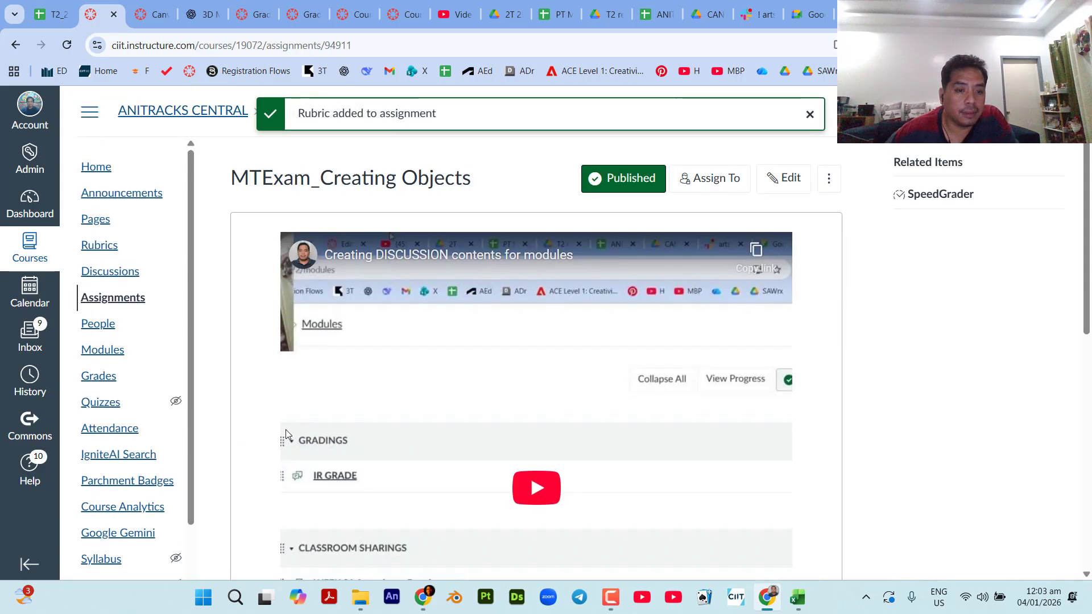
{"action": "scroll", "coordinate": [287, 435], "scroll_direction": "down", "scroll_amount": 6}
Check the rubric attached to CP01_Creating Objects and return to the course's Assignments list.
{"action": "left_click", "coordinate": [113, 248]}
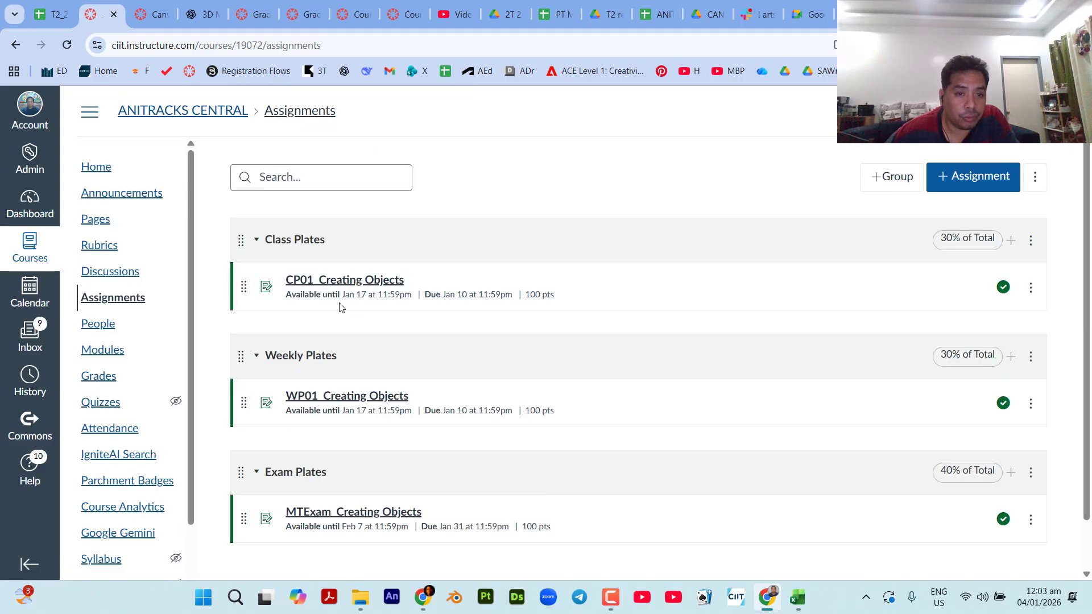
{"action": "left_click", "coordinate": [343, 284]}
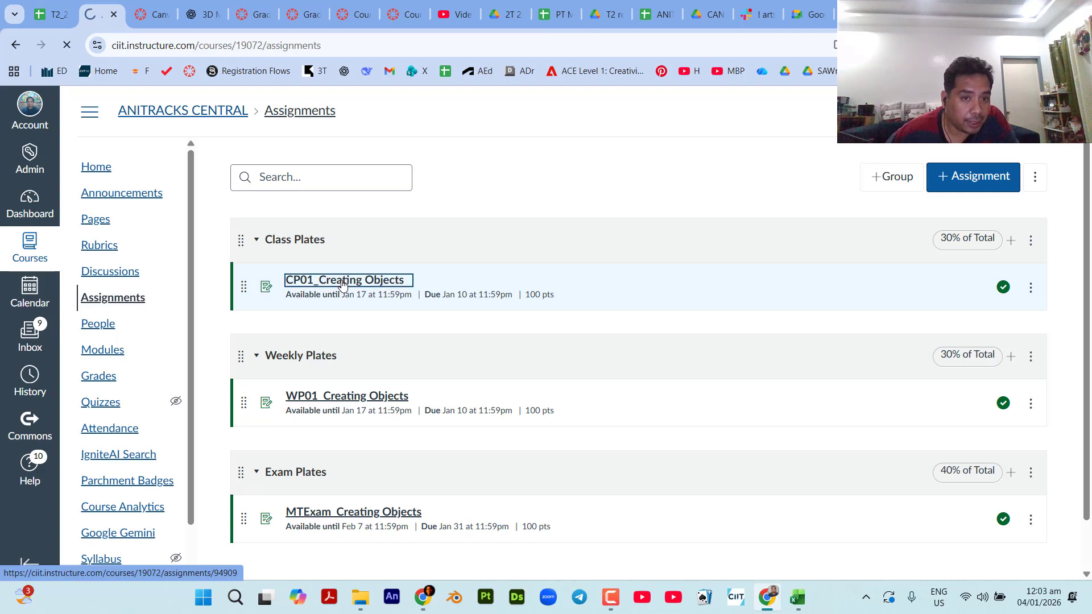
{"action": "scroll", "coordinate": [390, 382], "scroll_direction": "down", "scroll_amount": 10}
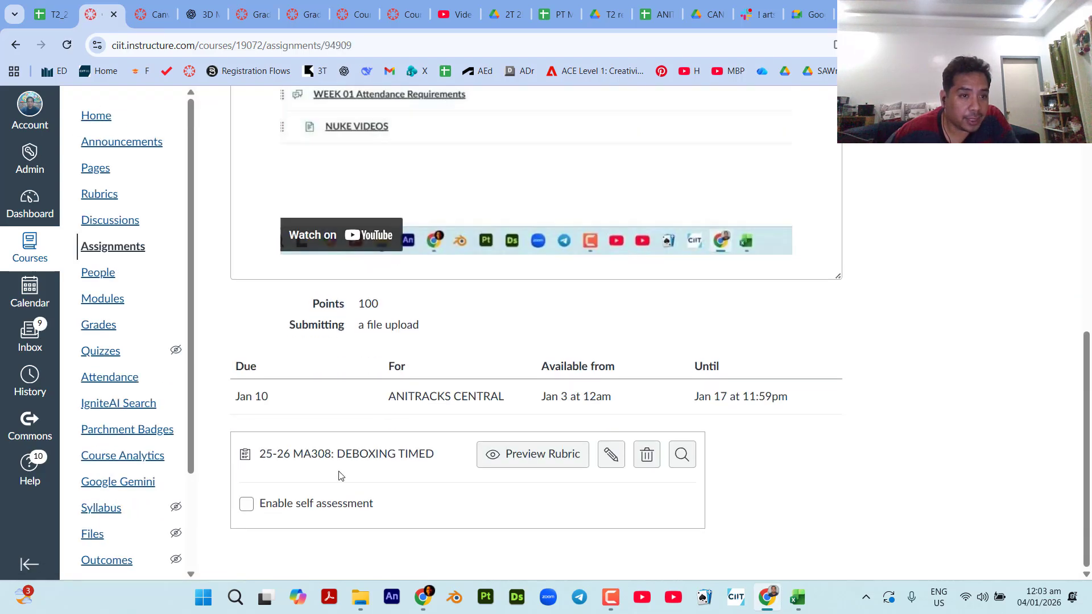
{"action": "left_click", "coordinate": [113, 246]}
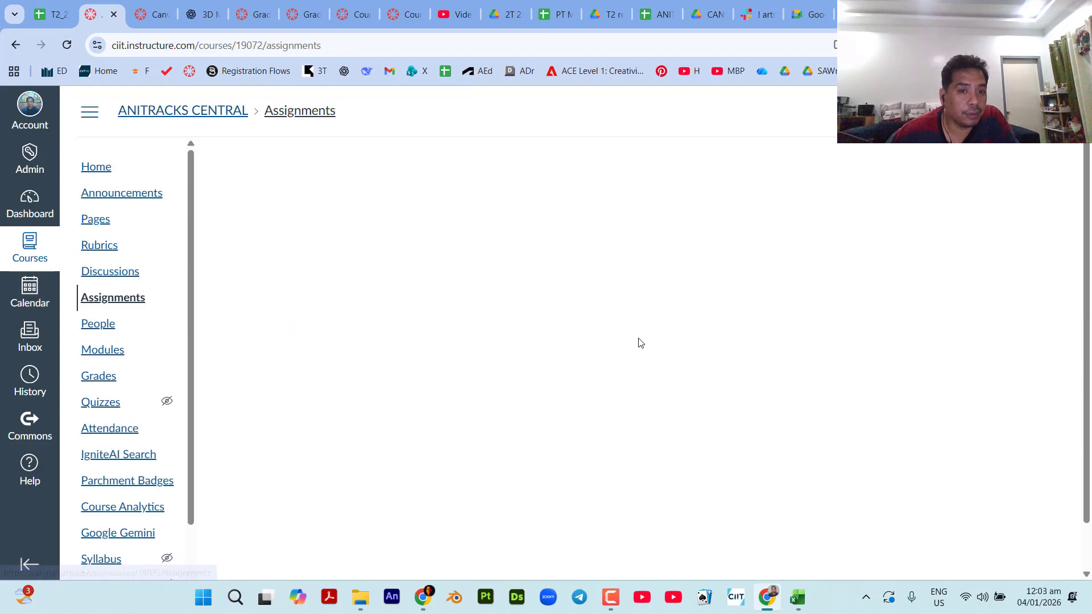
{"action": "scroll", "coordinate": [693, 485], "scroll_direction": "down", "scroll_amount": 1}
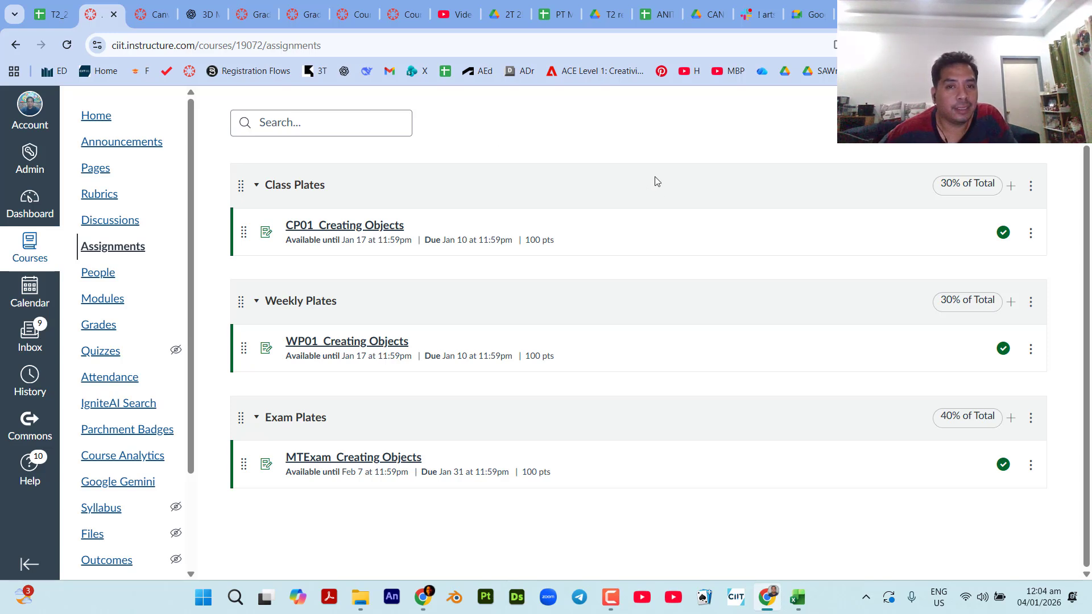
{"action": "scroll", "coordinate": [693, 287], "scroll_direction": "up", "scroll_amount": 1}
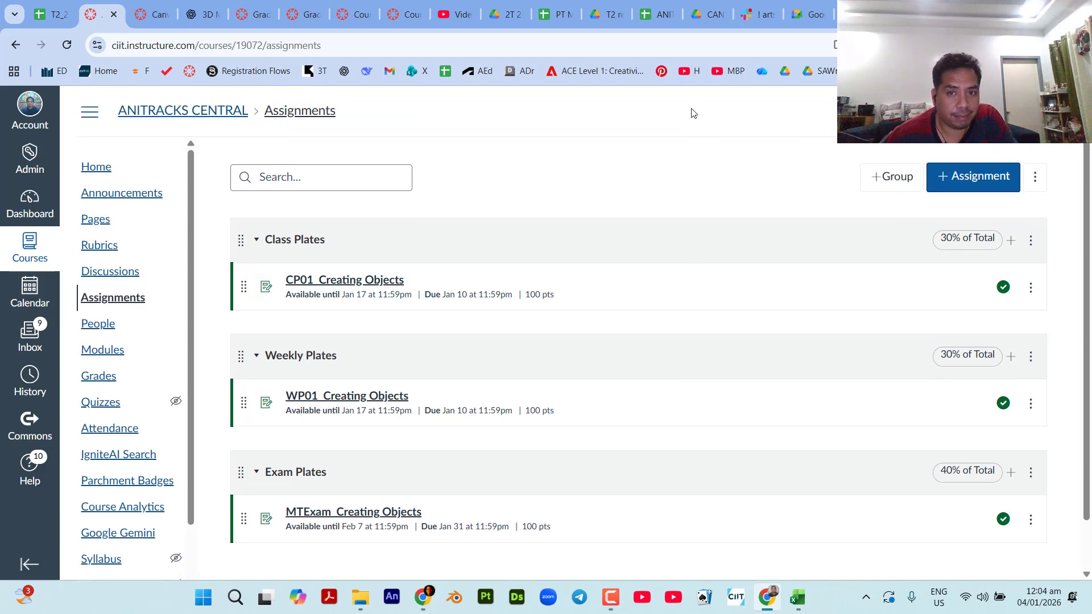